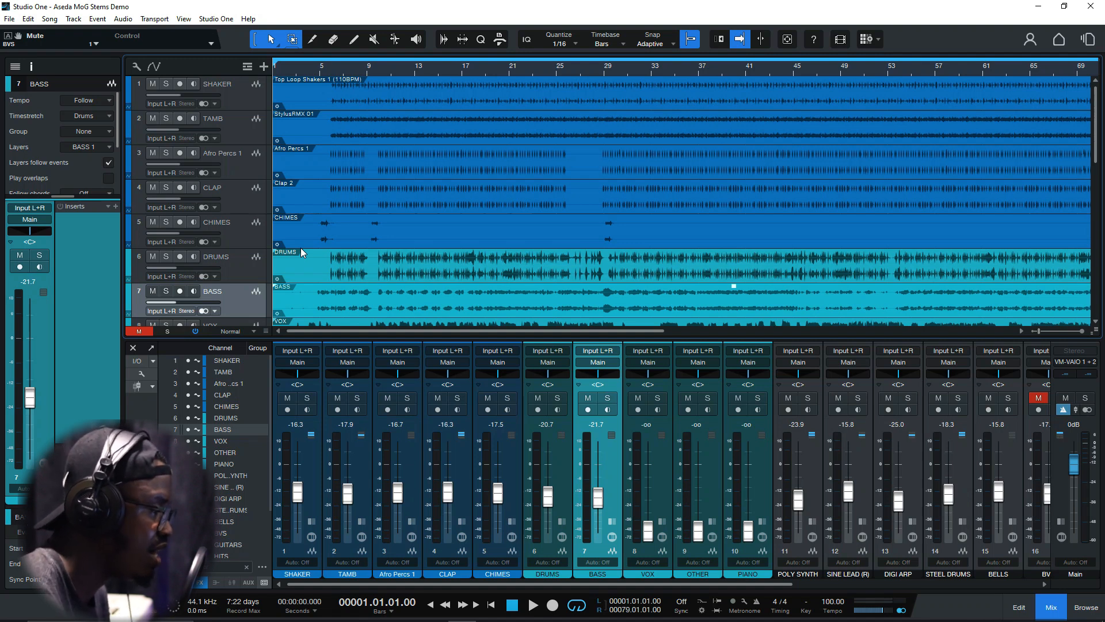
Look through the arrangement's tracks from SHAKER down to OCTA JUICE (R), returning to select the SHAKER track
scroll(253, 233, down, 5)
scroll(244, 243, down, 4)
scroll(244, 243, up, 5)
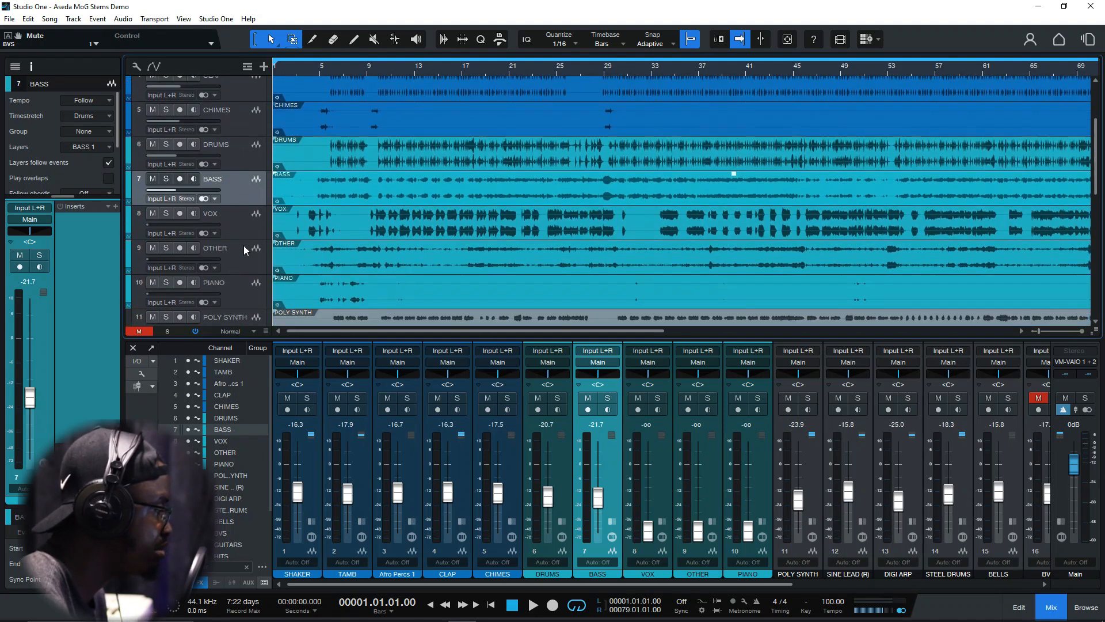
scroll(244, 245, down, 8)
scroll(244, 254, down, 5)
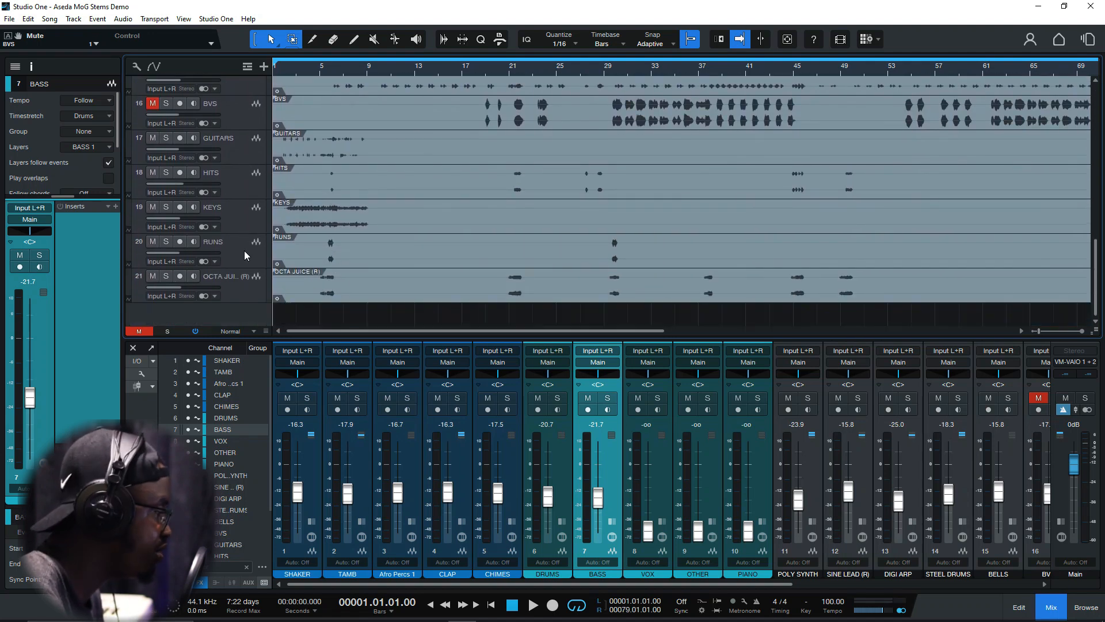
scroll(244, 252, up, 2)
drag(1095, 269, 1098, 101)
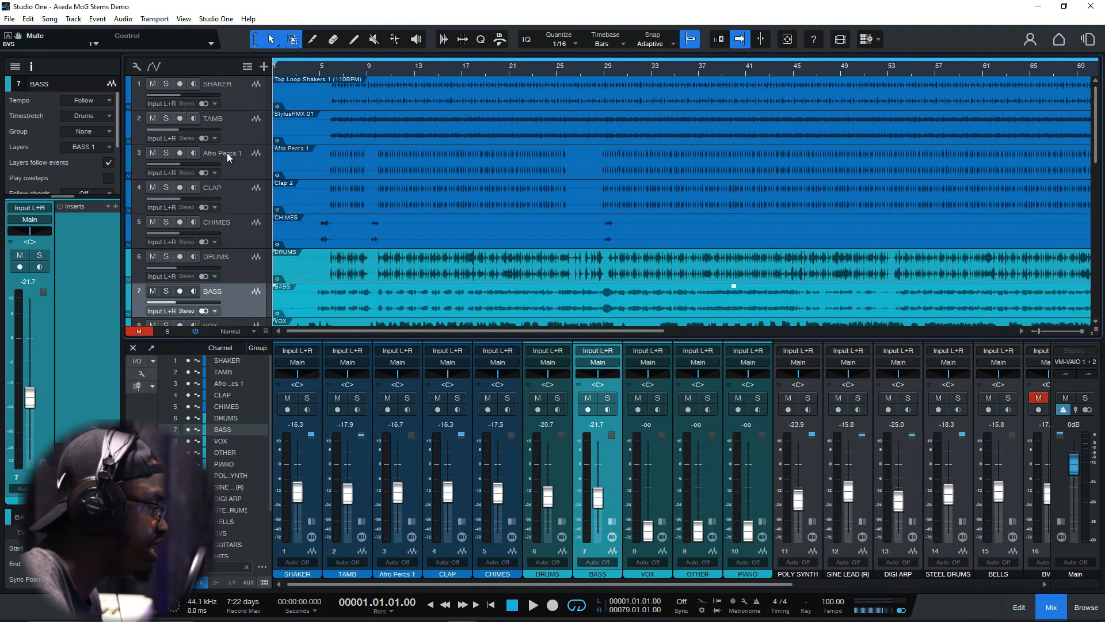
click(236, 92)
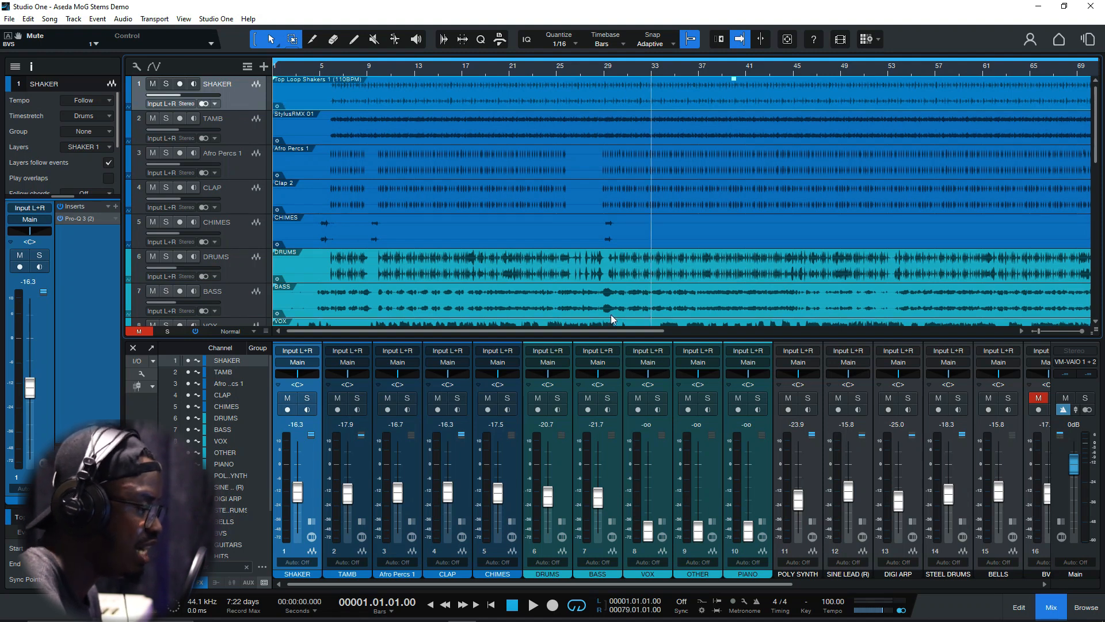
drag(585, 333, 533, 322)
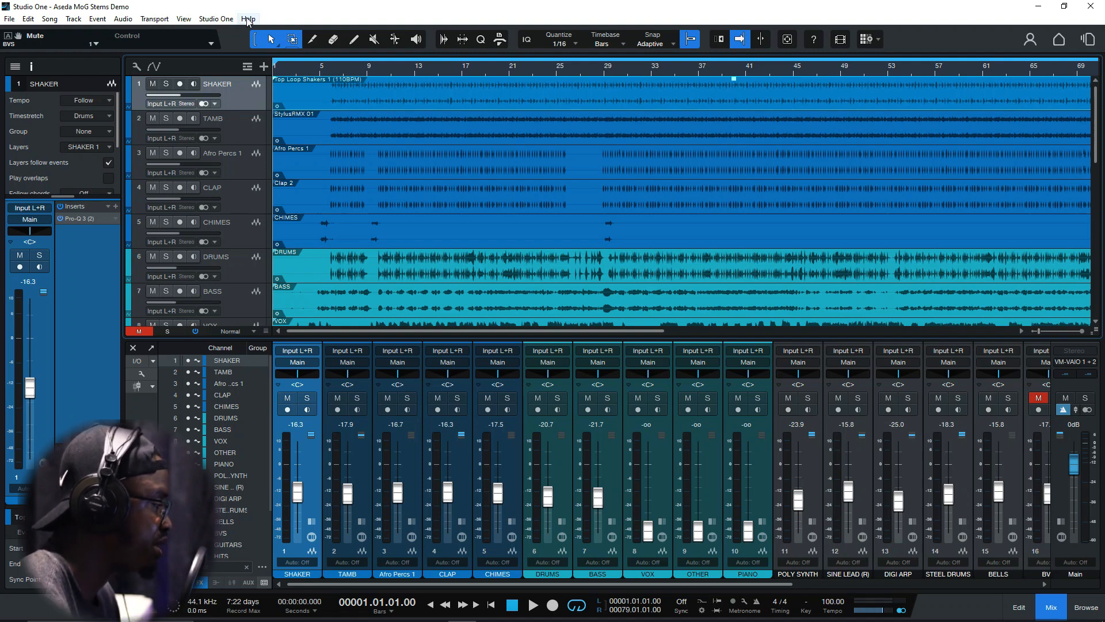
Play the full mix from the beginning while looking over all mixer channels and the rest of the timeline, and stop playback
key(space)
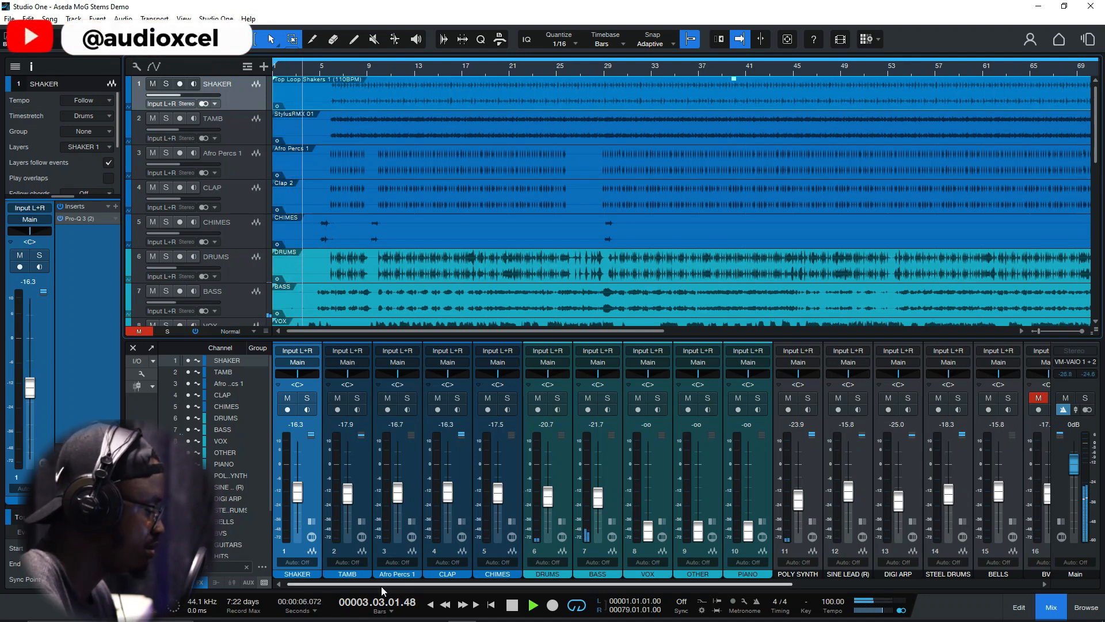
drag(389, 585, 491, 591)
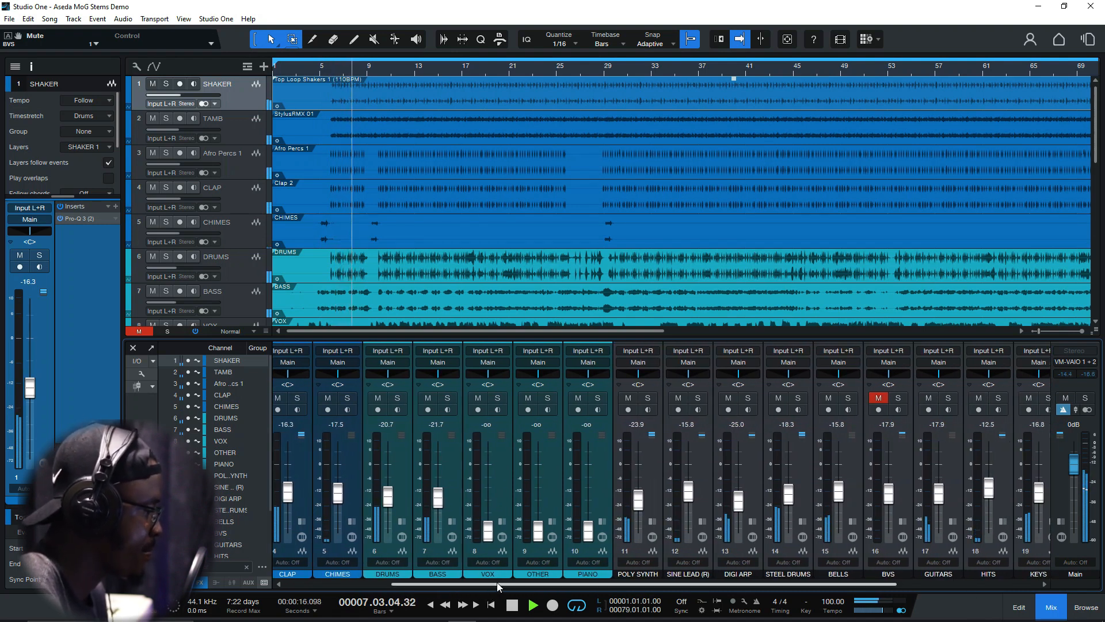
drag(497, 582, 640, 594)
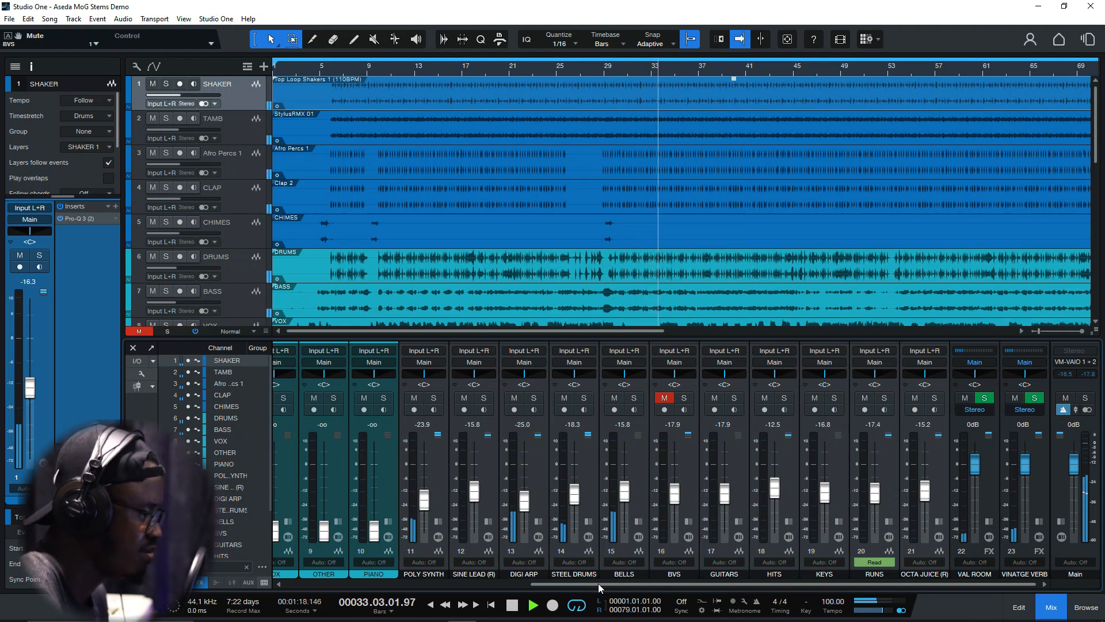
scroll(703, 286, down, 3)
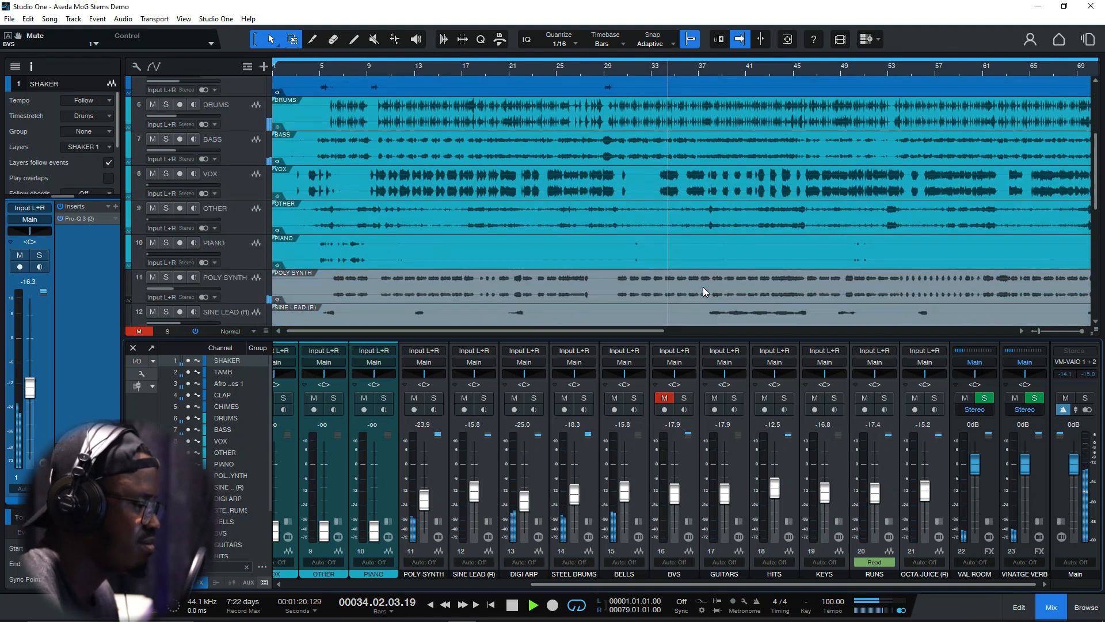
scroll(706, 288, up, 1)
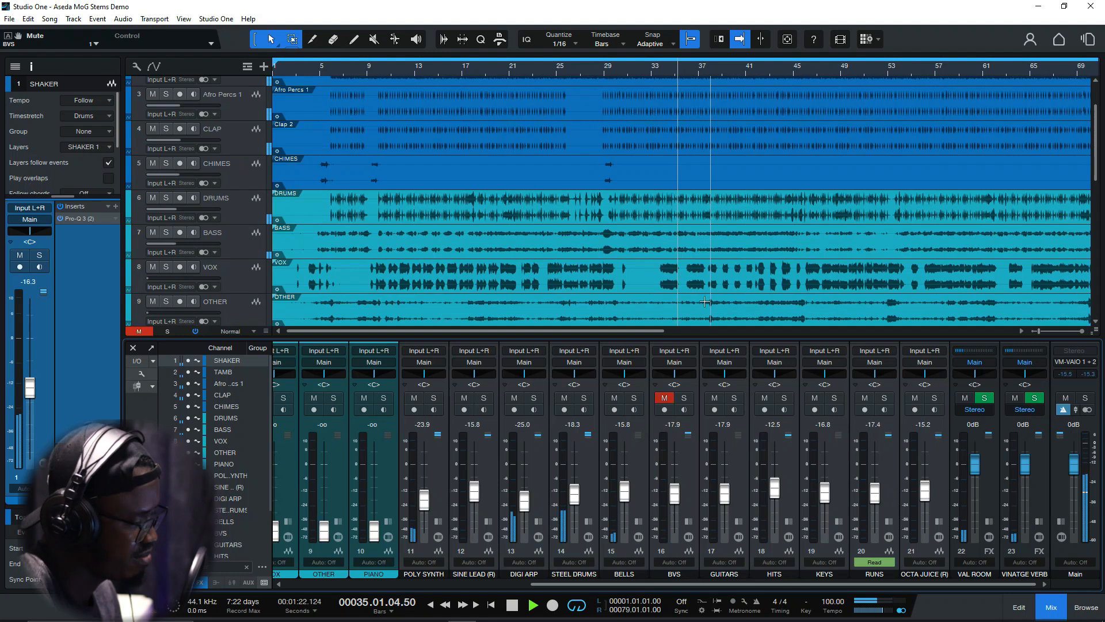
drag(645, 331, 757, 324)
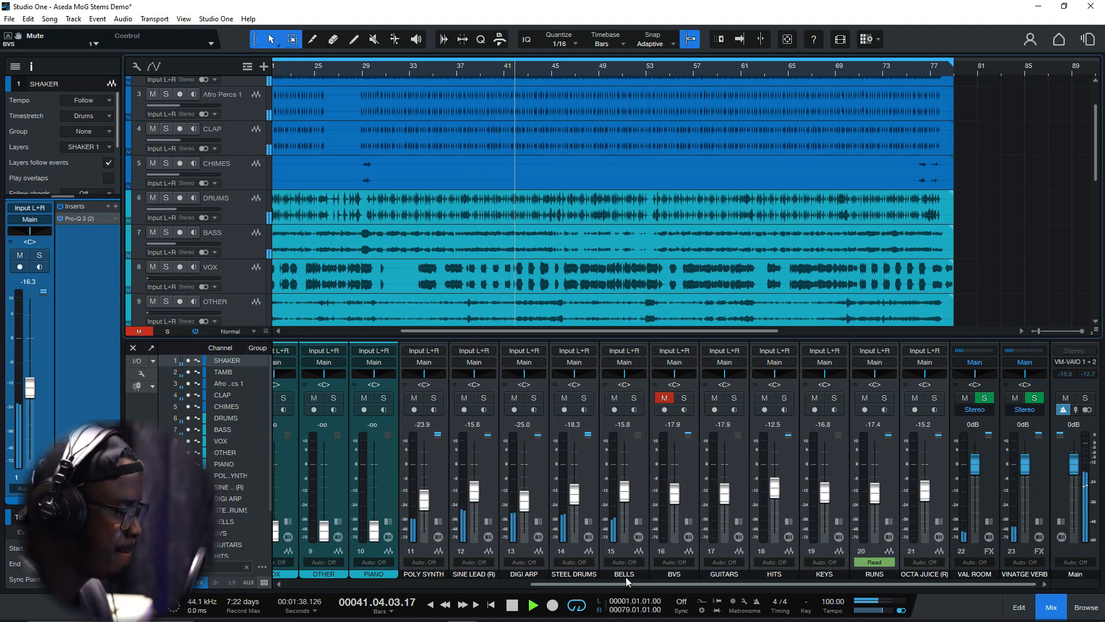
drag(621, 582, 358, 600)
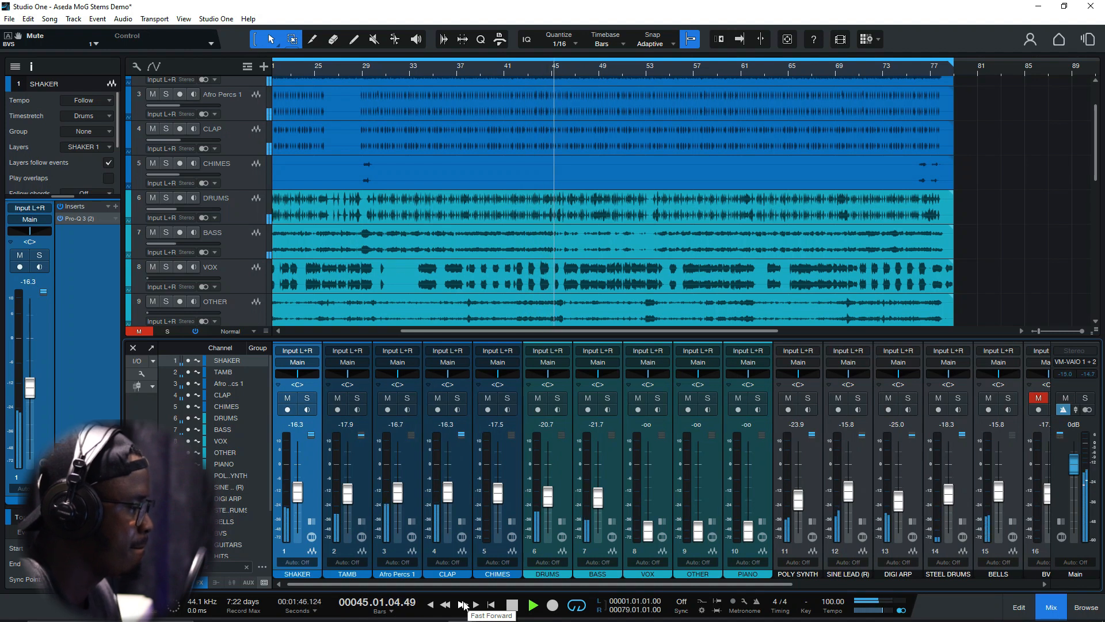
key(space)
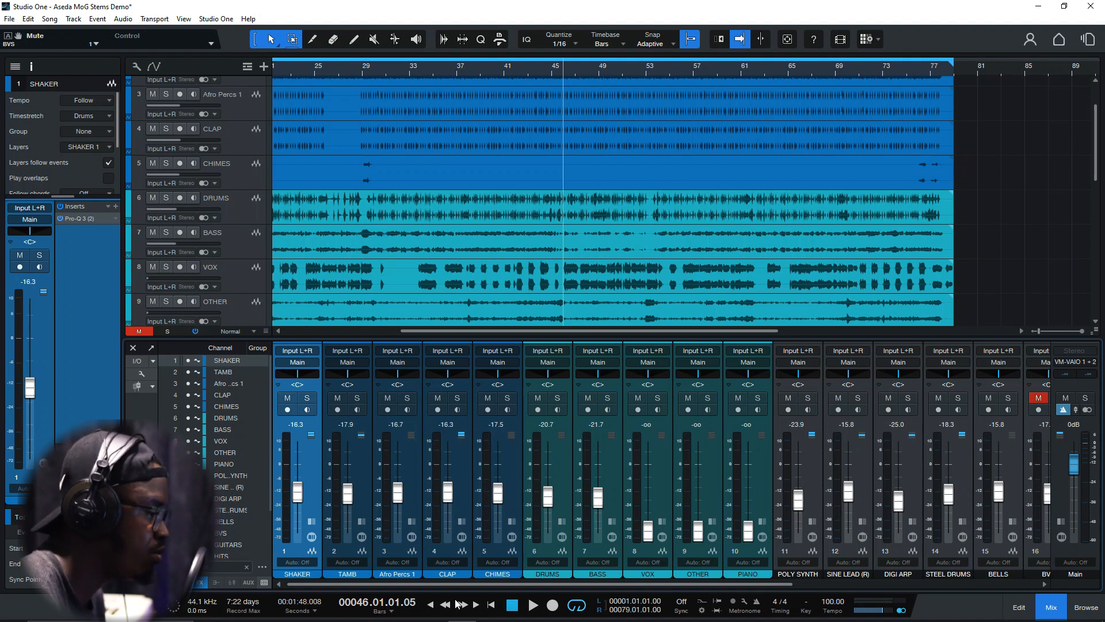
Solo the SHAKER track, listen to it from about bar 6, and unsolo it
scroll(231, 205, up, 3)
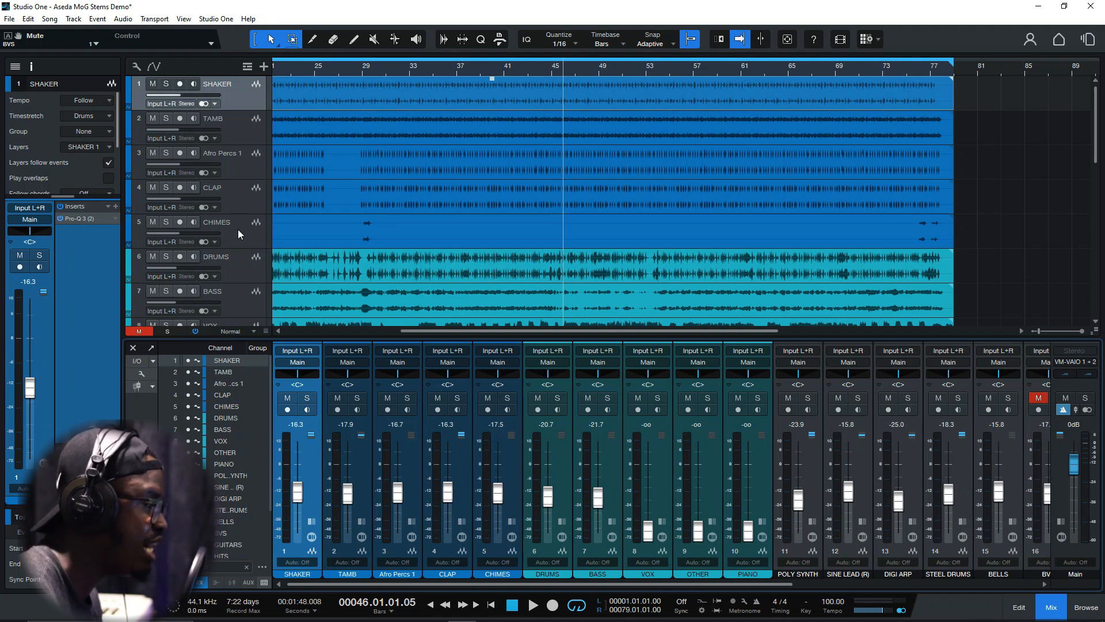
click(167, 84)
key(comma)
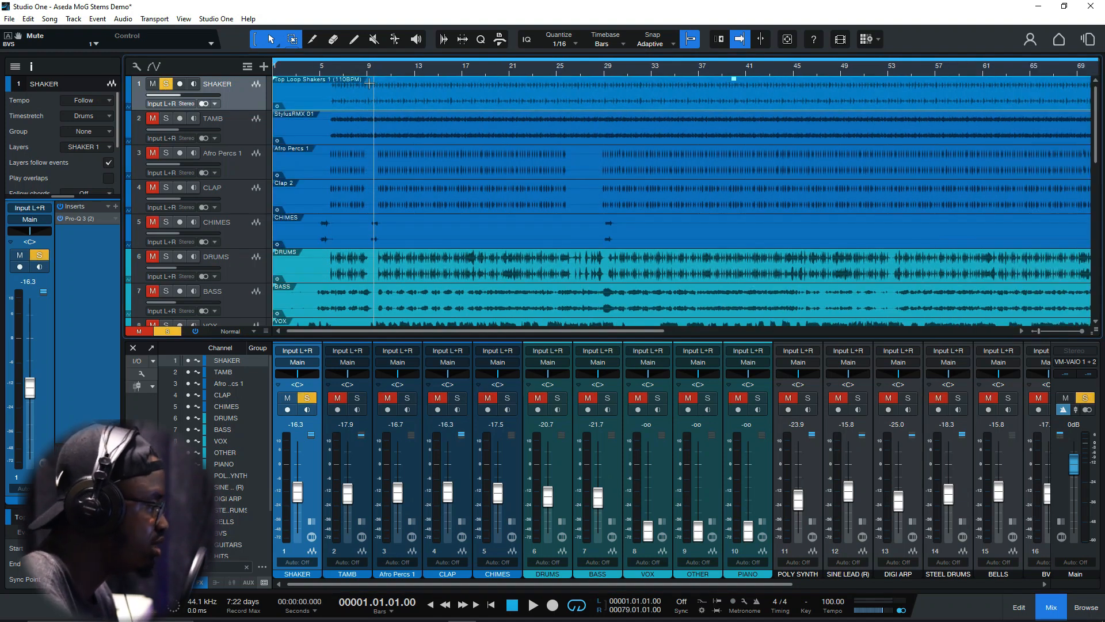
click(332, 68)
key(space)
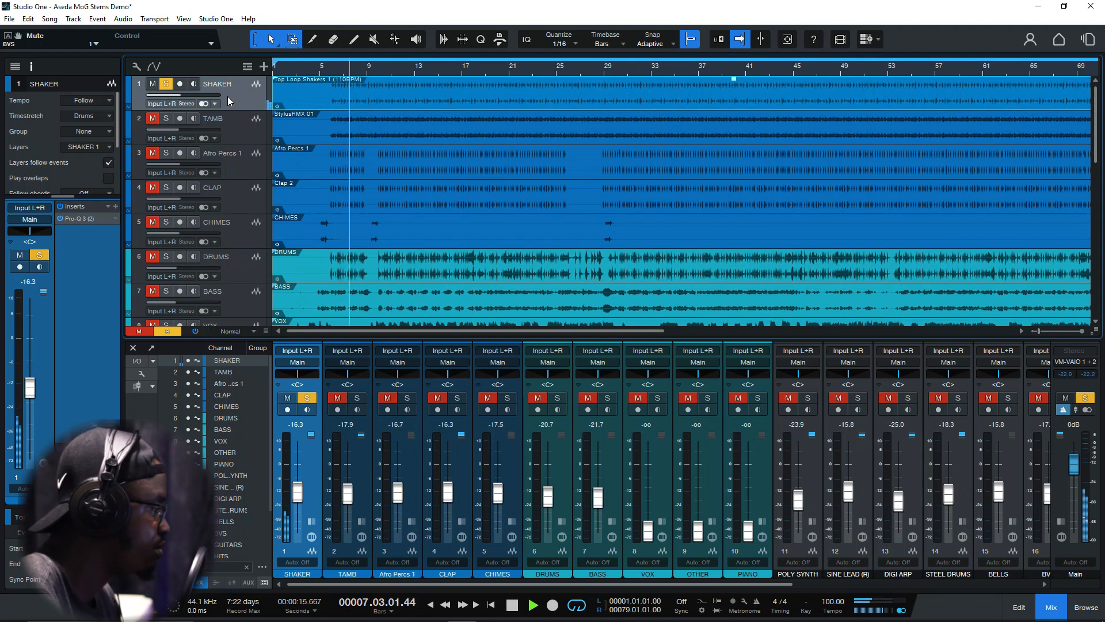
key(space)
click(166, 84)
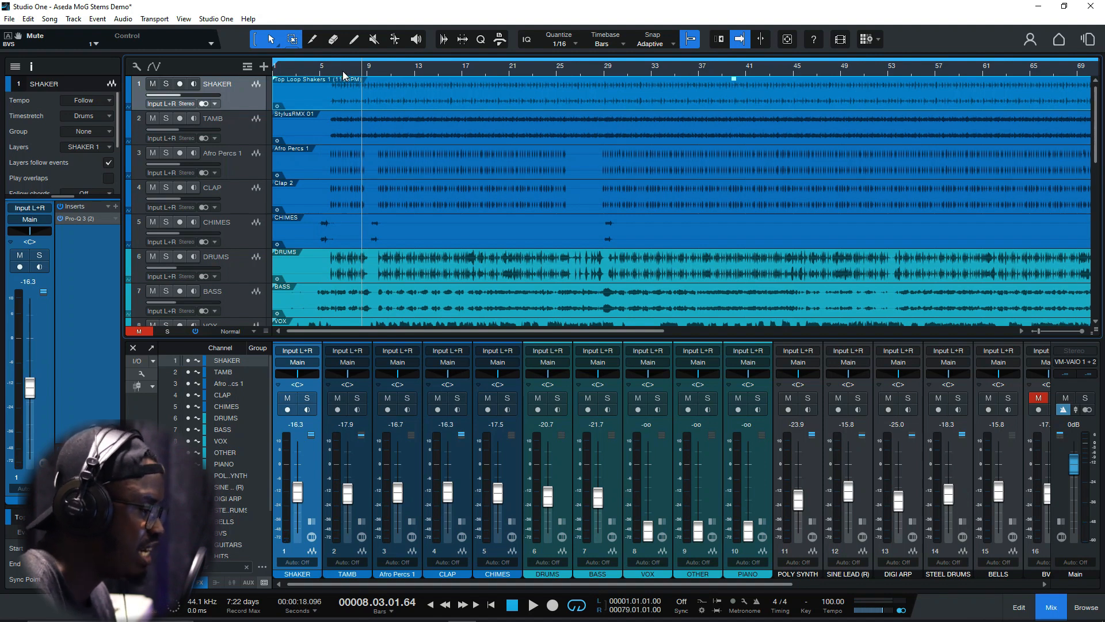
Solo the TAMB track and listen to it on its own from the current position
click(236, 122)
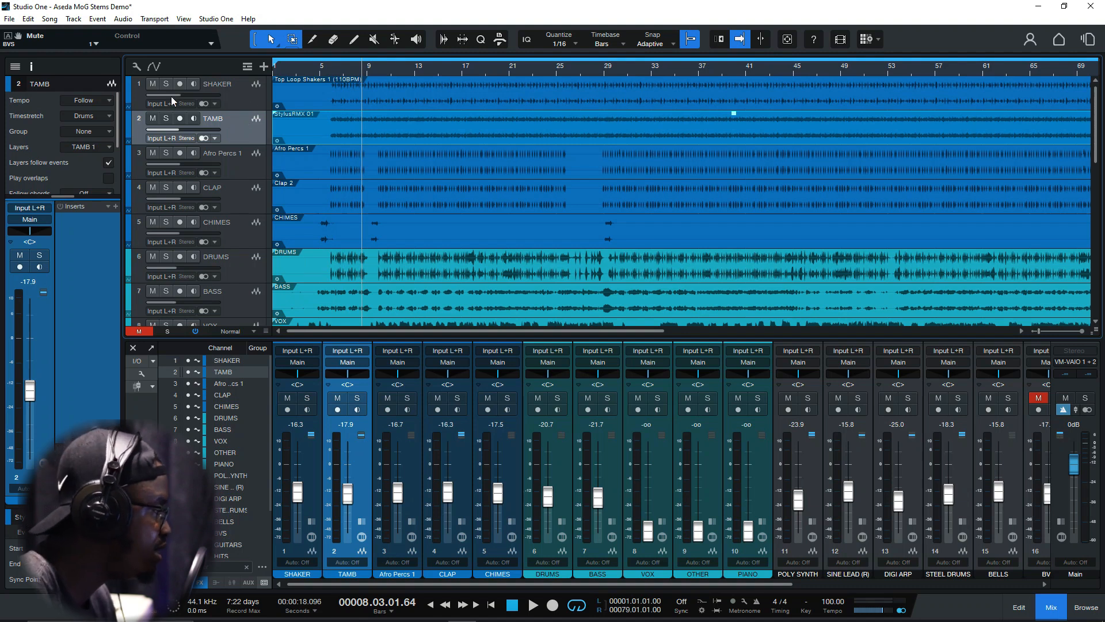
click(166, 119)
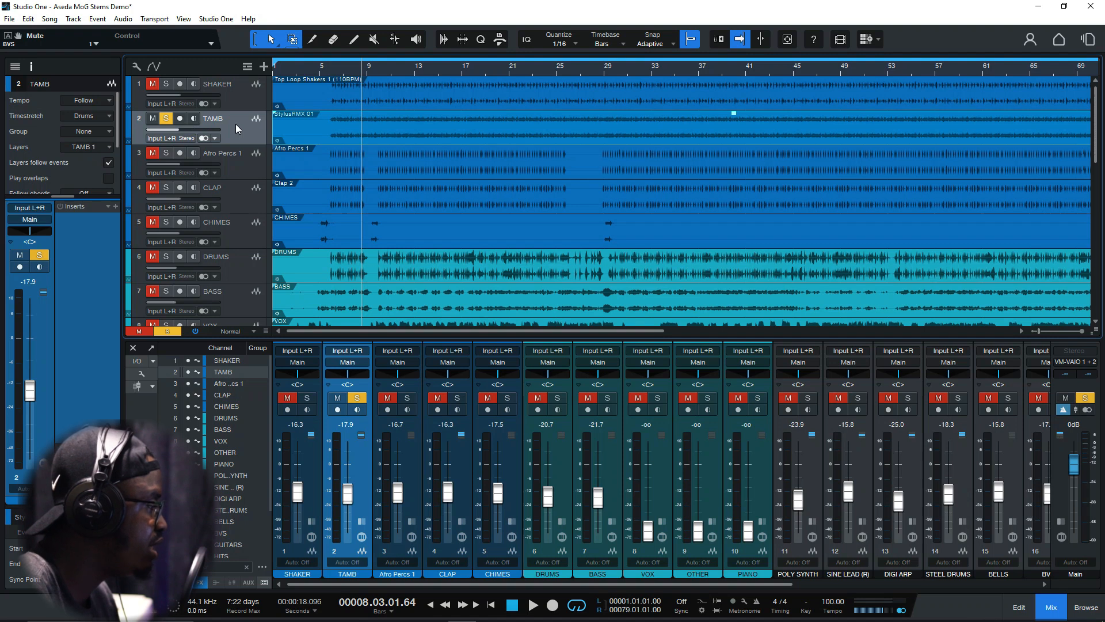
key(space)
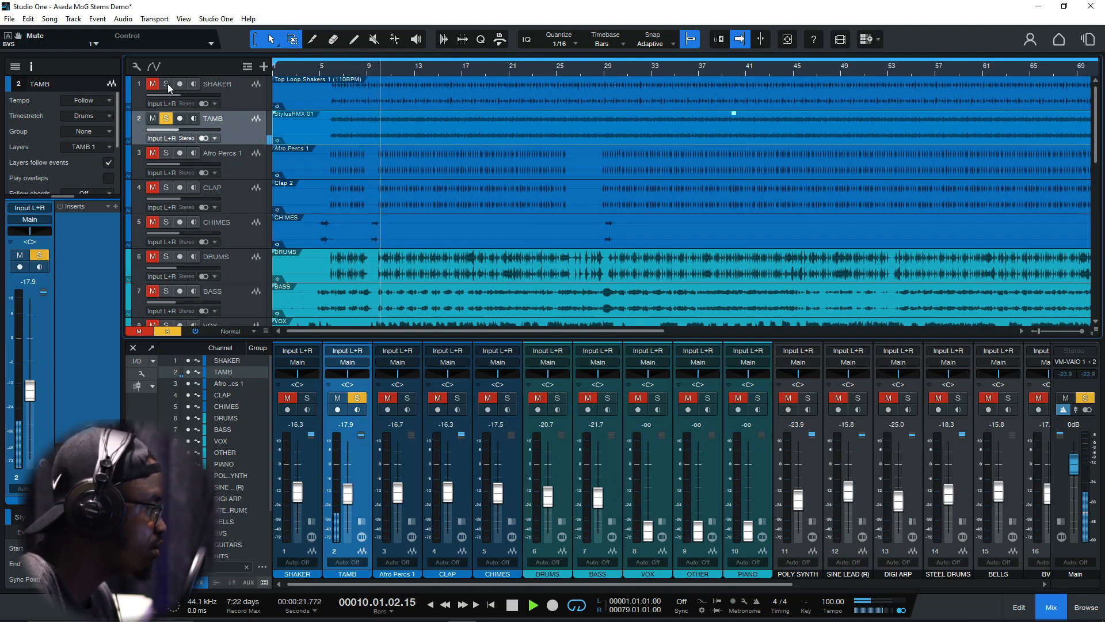
key(space)
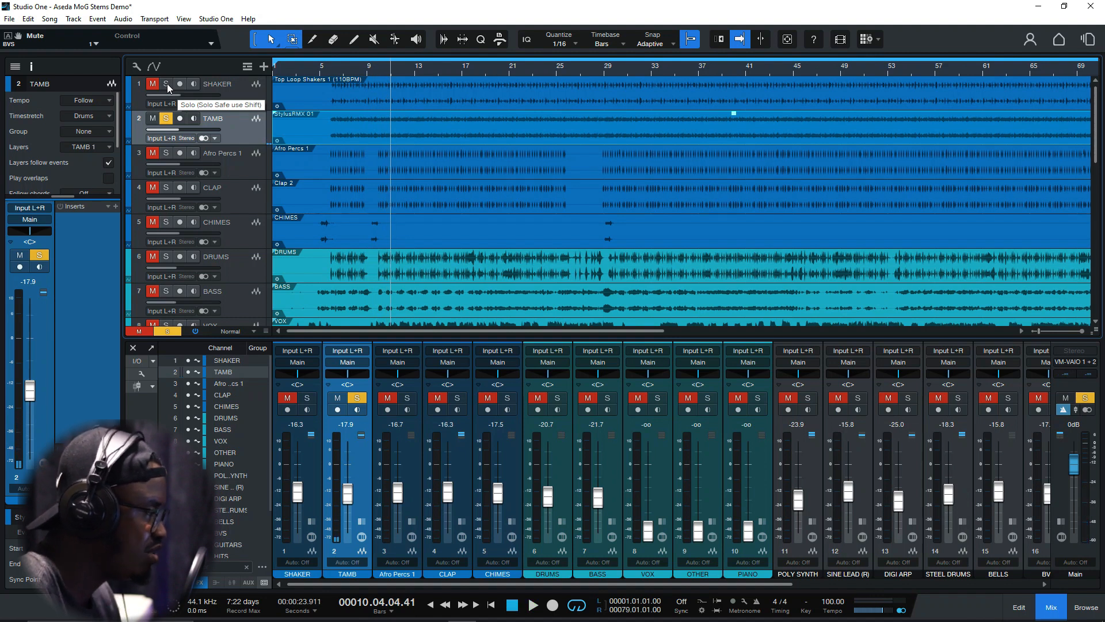
Add the SHAKER track to the solo alongside TAMB and play the two together
click(167, 84)
key(space)
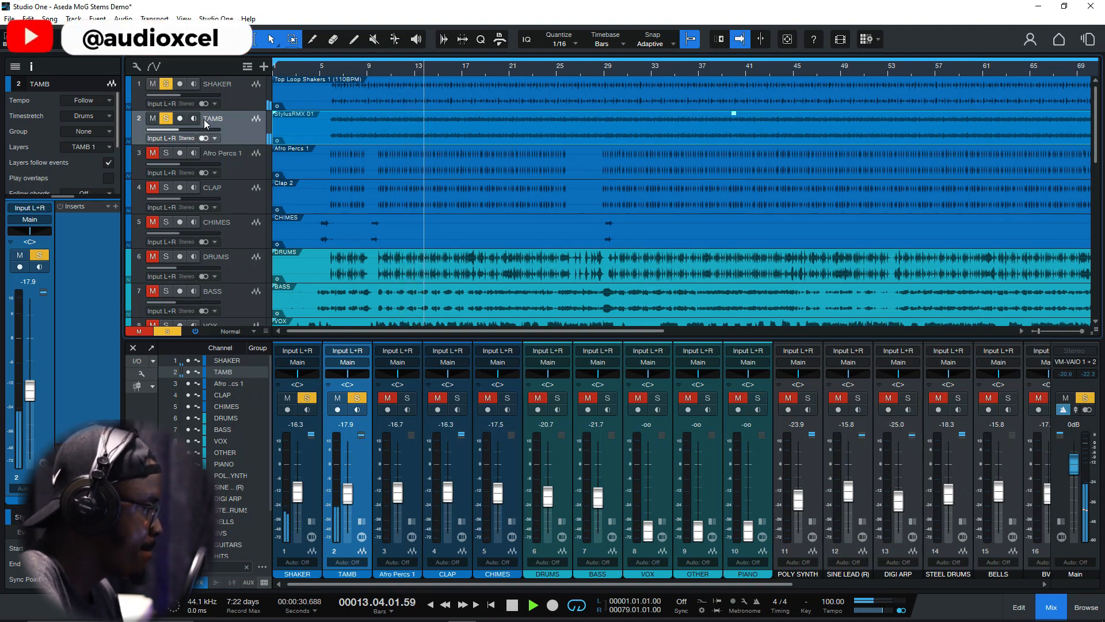
key(space)
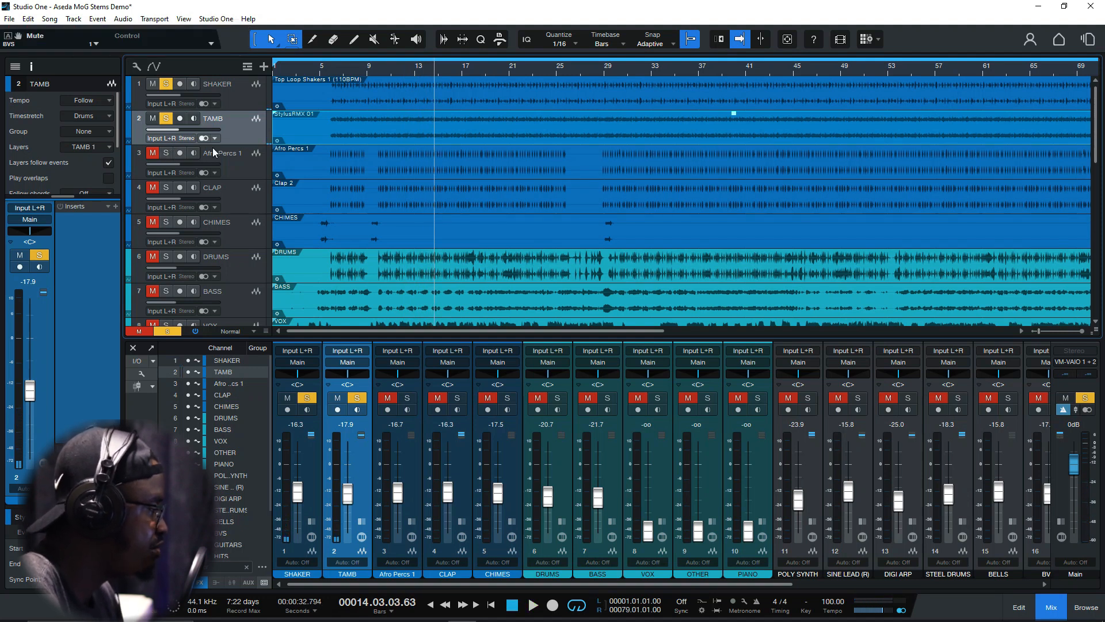
Add the Afro Percs 1 and CLAP tracks to the solo group, auditioning the percussion from about bar 11
click(224, 156)
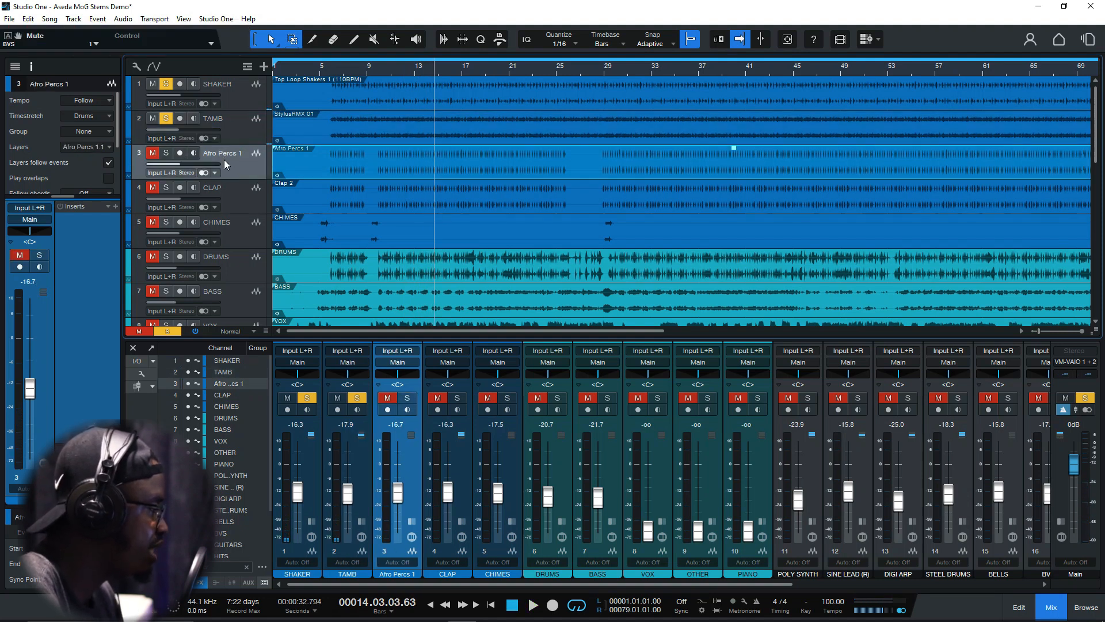
click(166, 152)
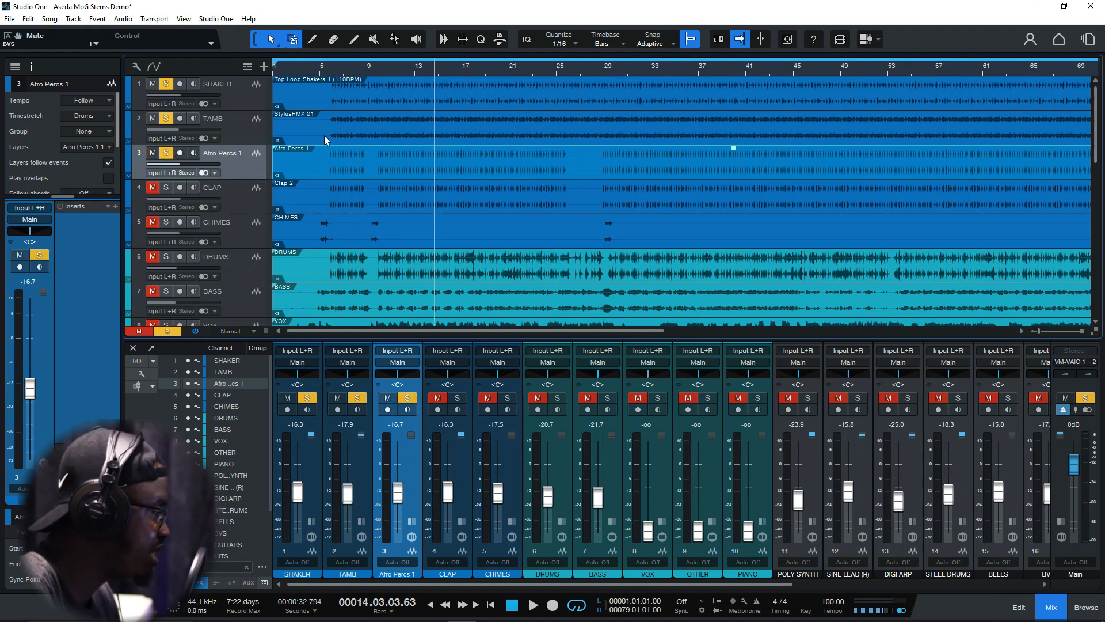
click(390, 67)
key(space)
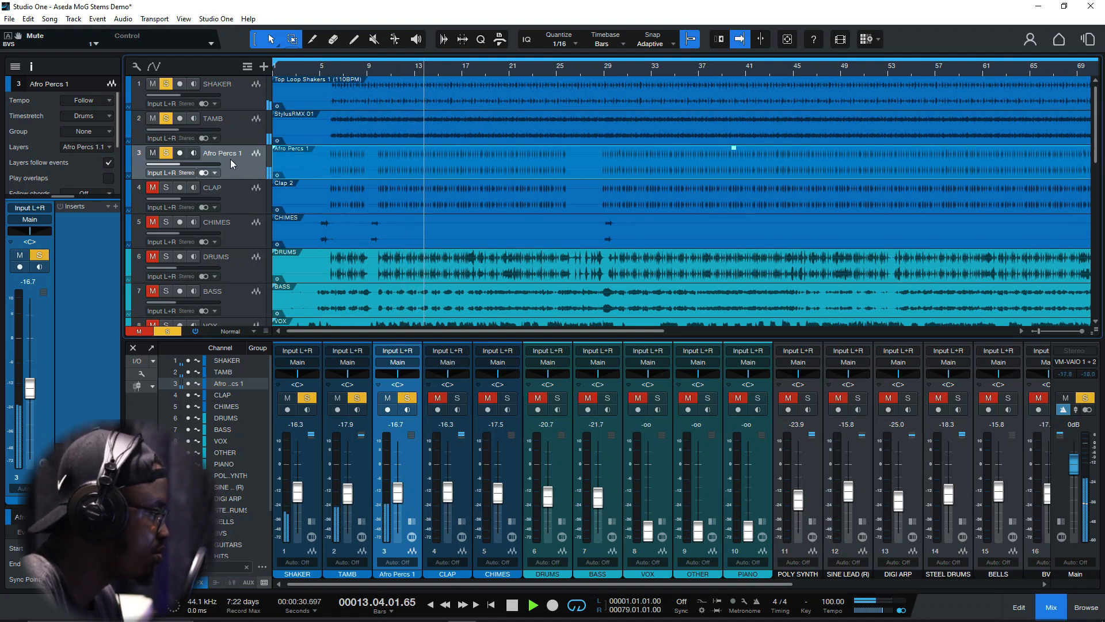
click(164, 188)
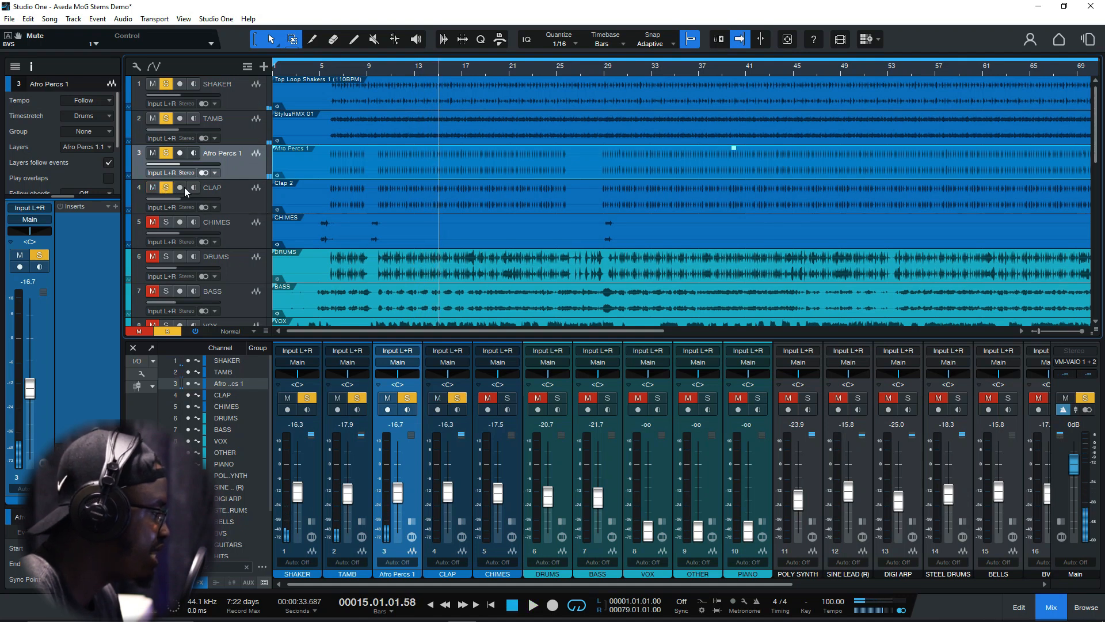
key(space)
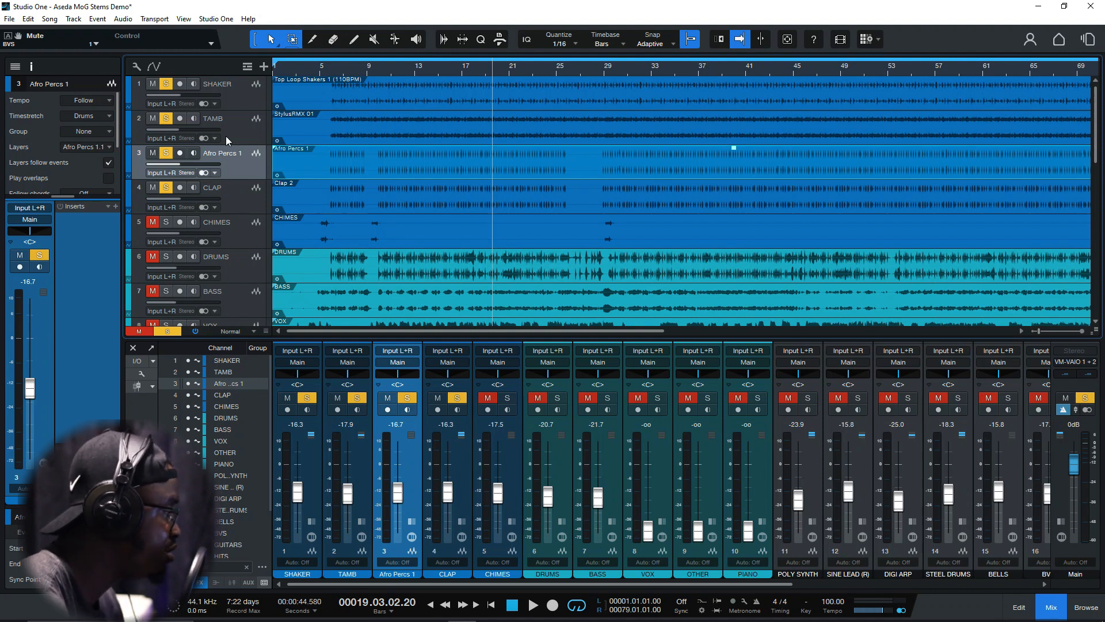
Review the SHAKER, TAMB, Afro Percs 1 and CLAP tracks by selecting each in turn
click(234, 104)
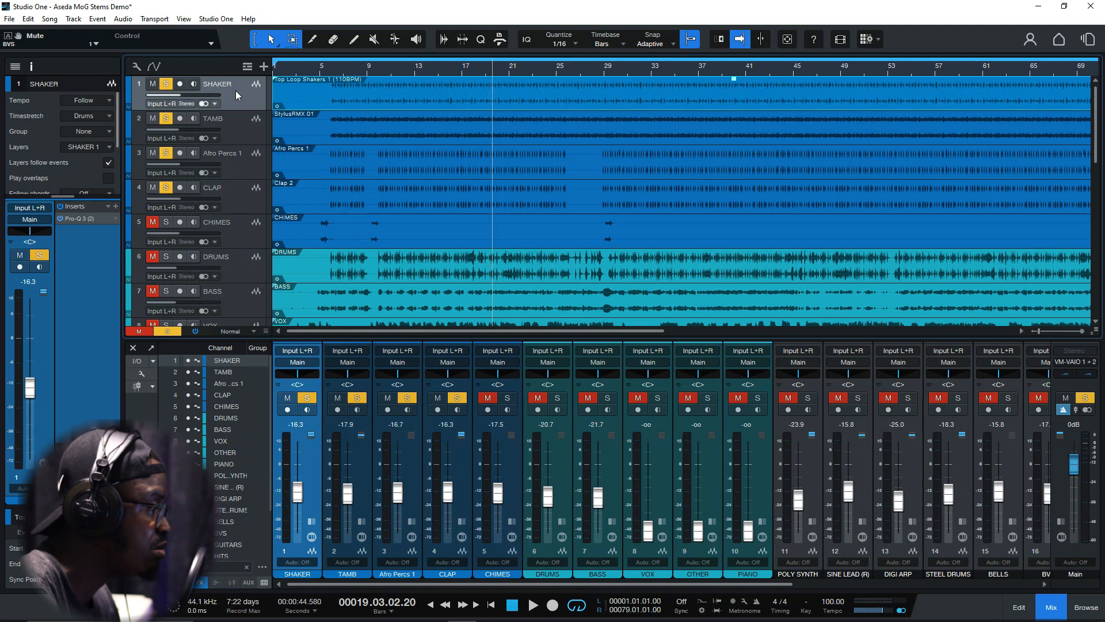
click(229, 132)
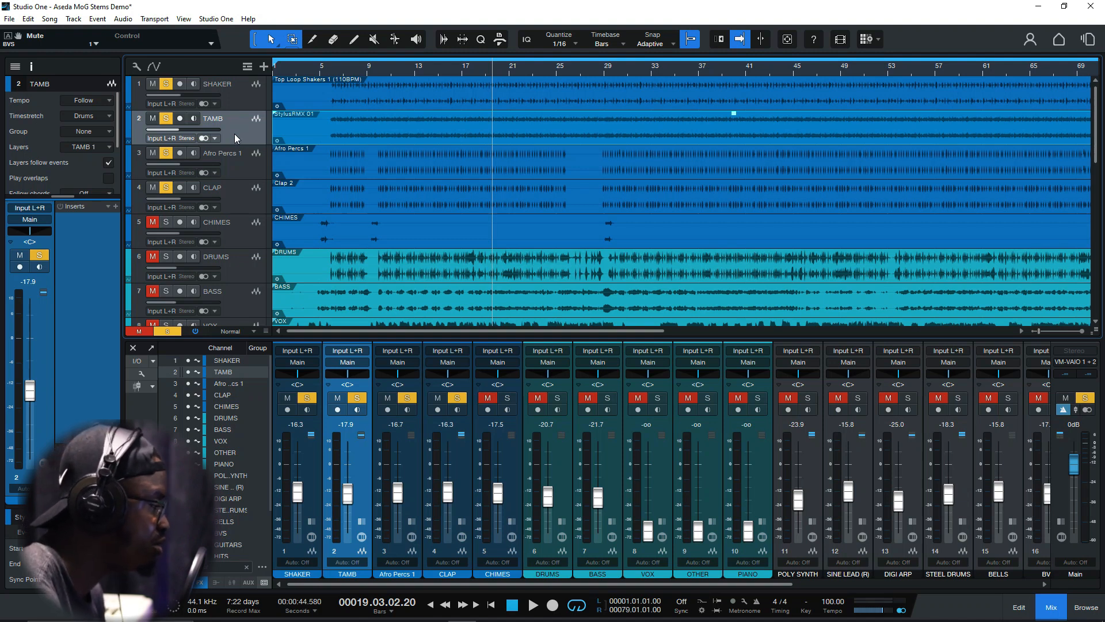
click(231, 164)
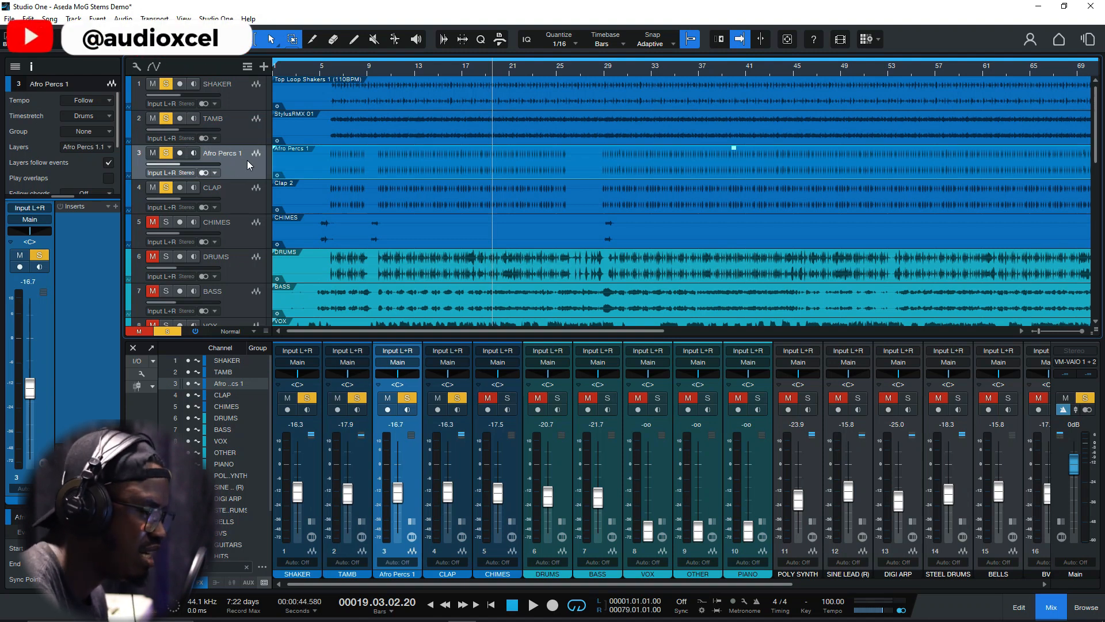
click(227, 191)
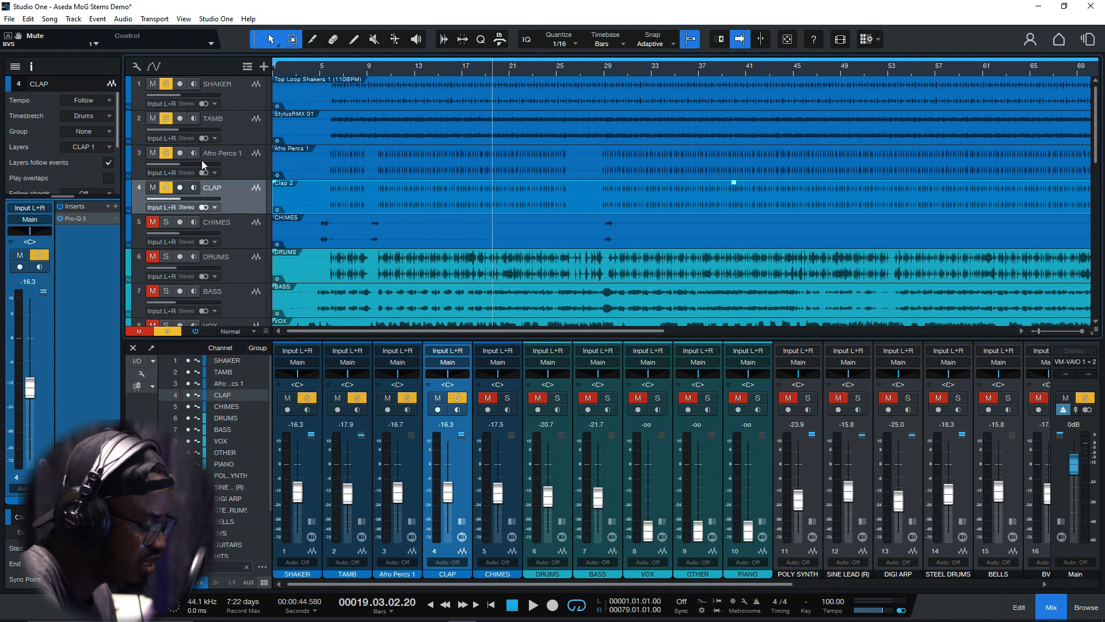
Add the CHIMES track to the solo group and play the soloed percussion from bar 5
click(153, 222)
click(166, 221)
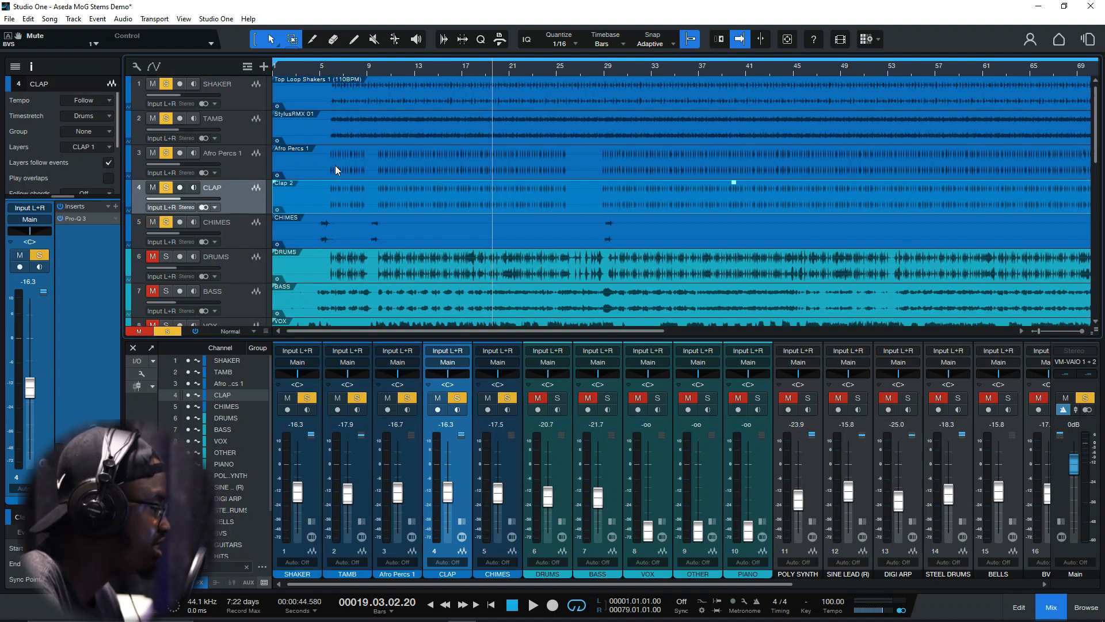
click(309, 74)
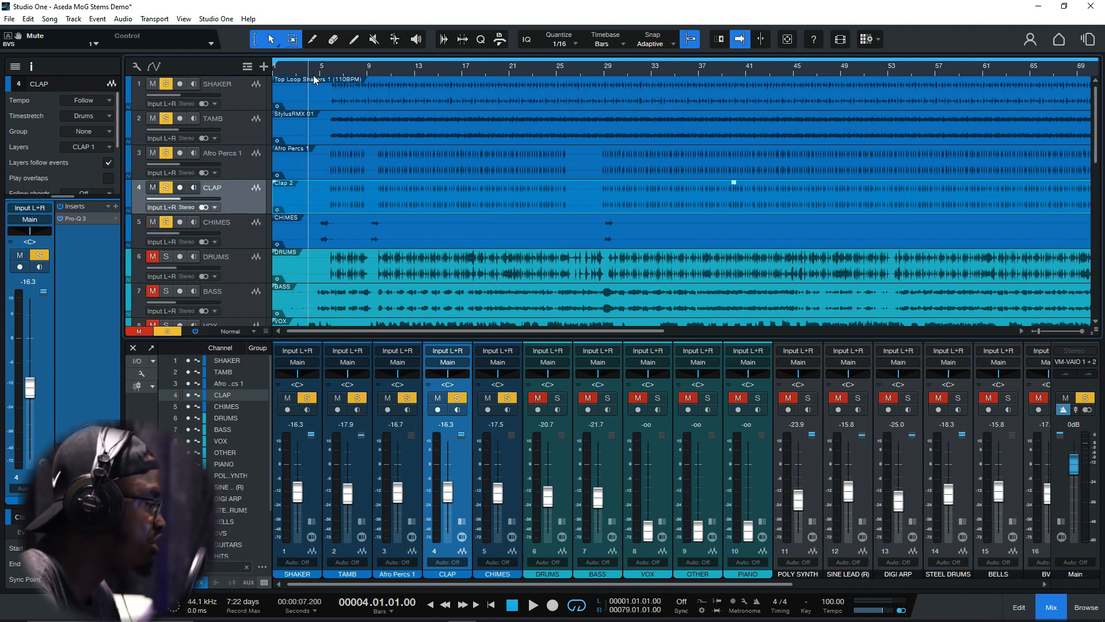
click(315, 75)
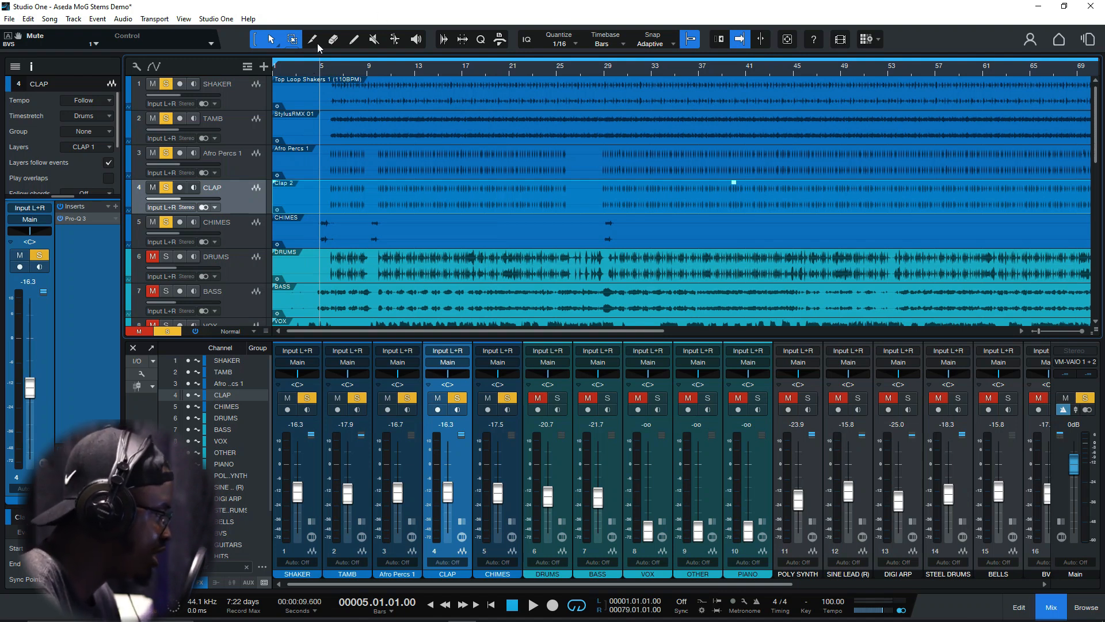
key(space)
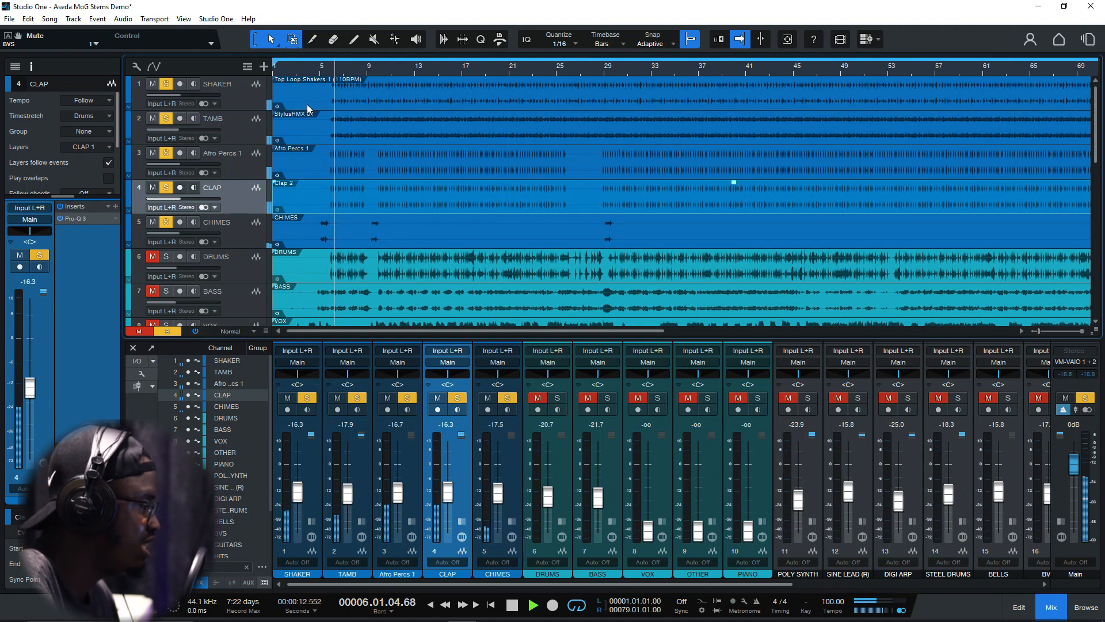
key(space)
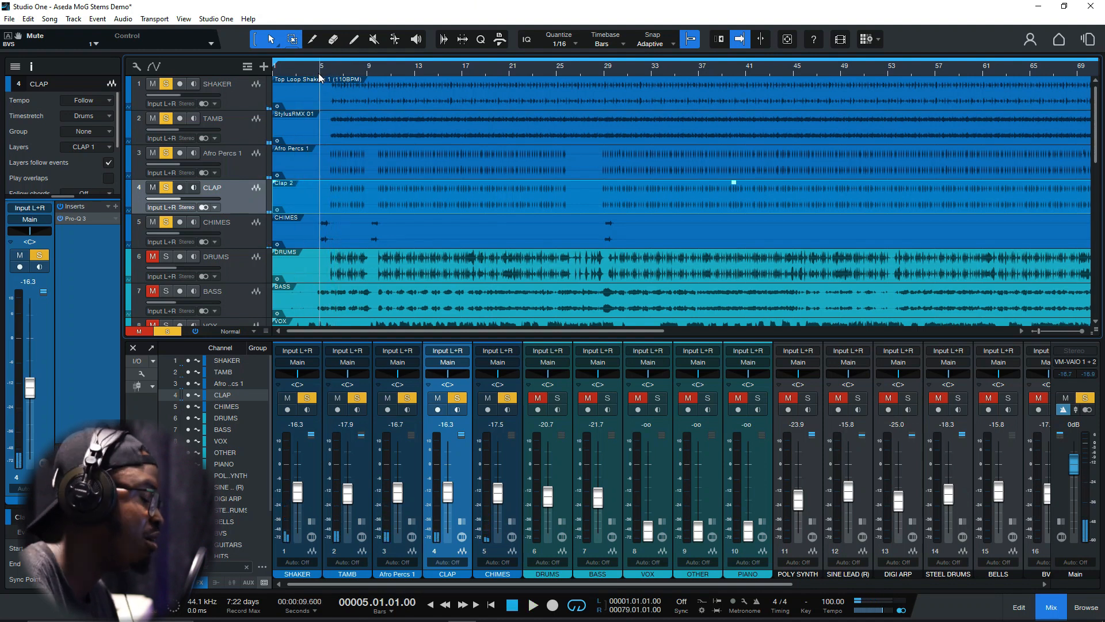
Replay the opening from bar 5 again to hear how the chimes lead into the percussion
key(space)
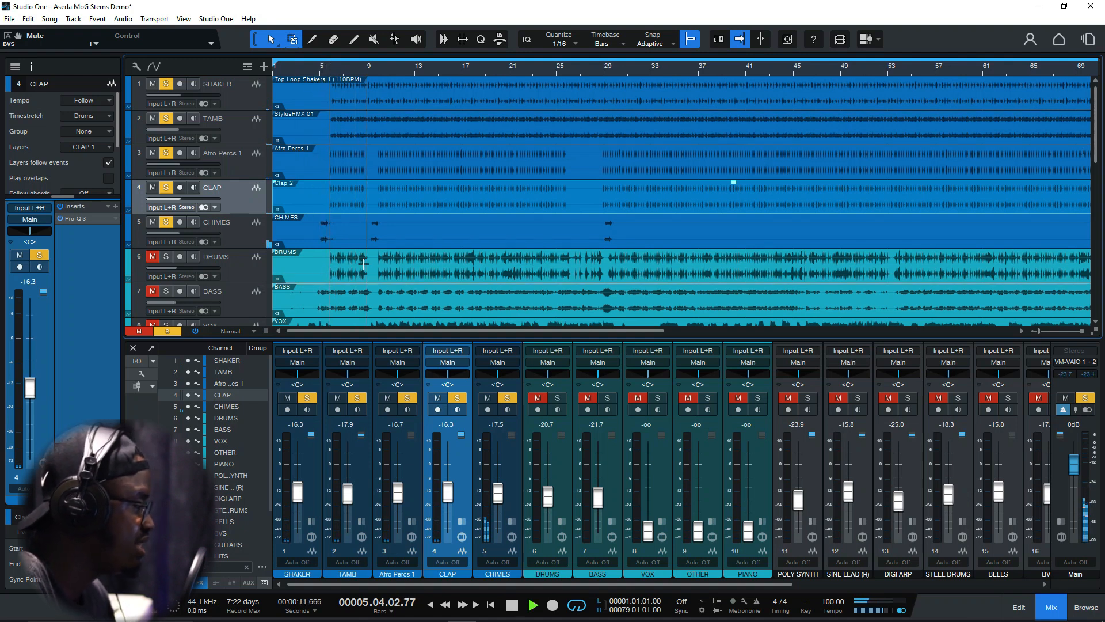
key(space)
click(316, 72)
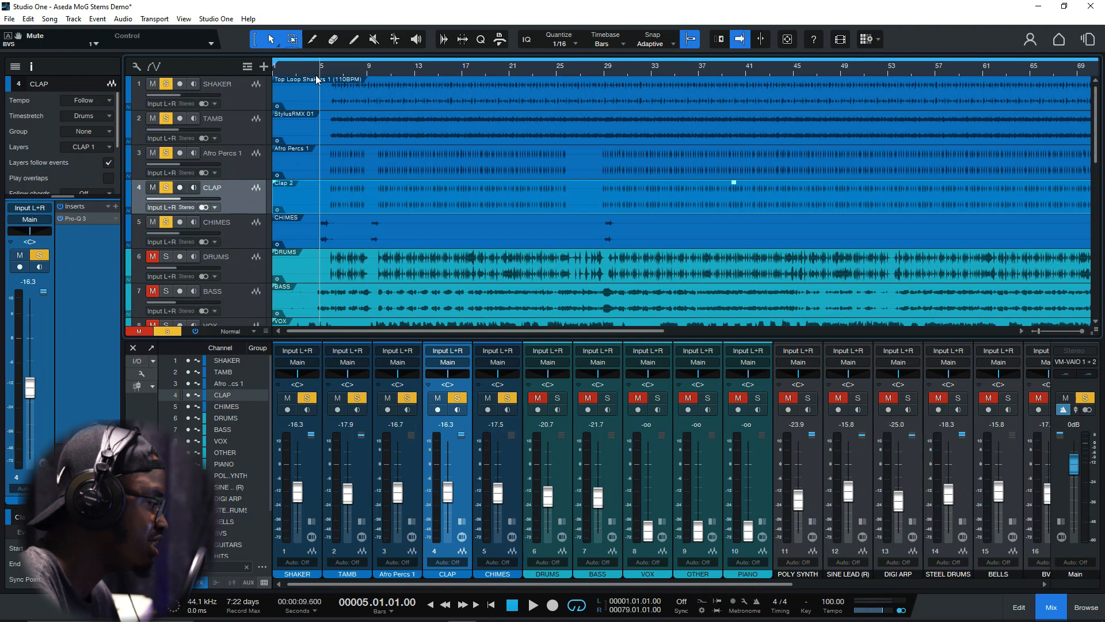
click(167, 223)
key(space)
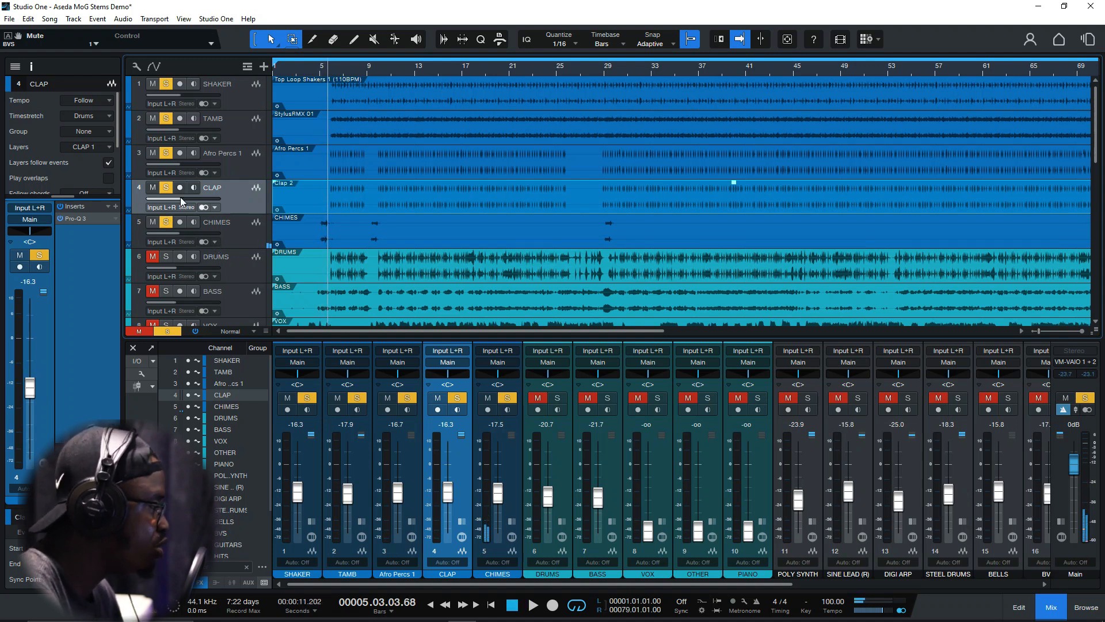
Take the SHAKER, TAMB, Afro Percs 1, CLAP and CHIMES tracks out of solo
click(164, 82)
drag(167, 119, 166, 223)
Solo the DRUMS track, listen to it from bar 10, and take it out of solo
scroll(225, 227, down, 1)
scroll(225, 226, down, 1)
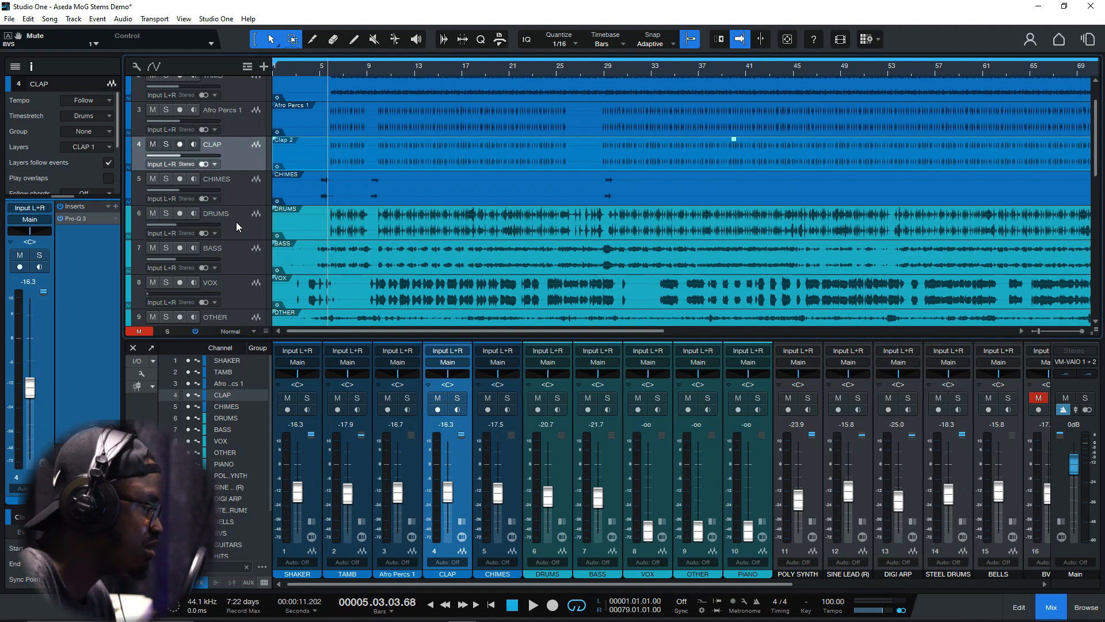
click(166, 213)
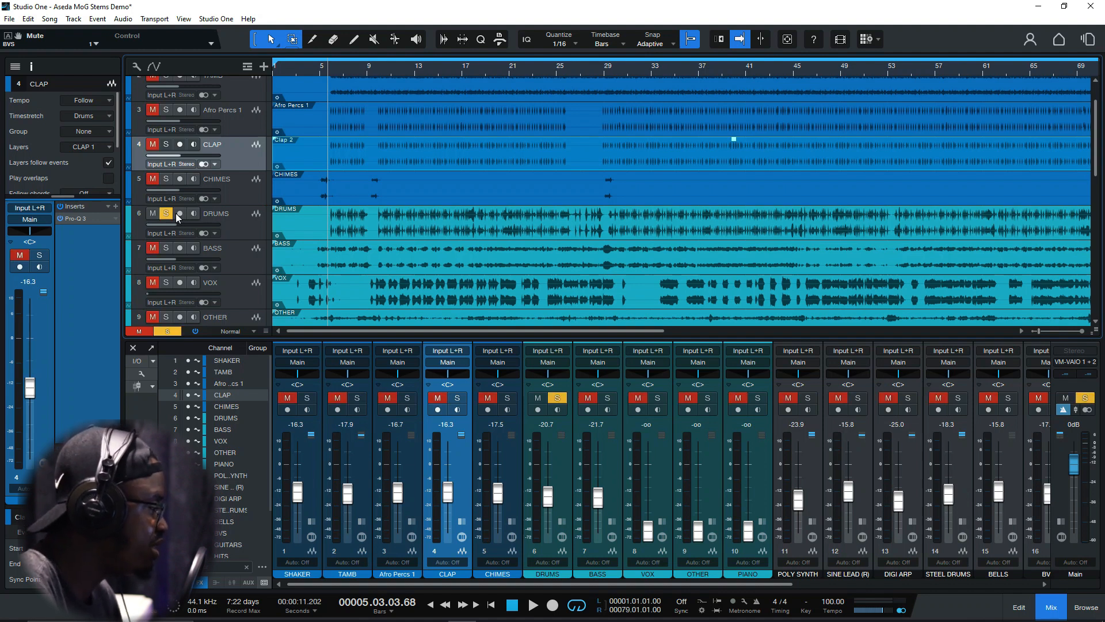
click(379, 68)
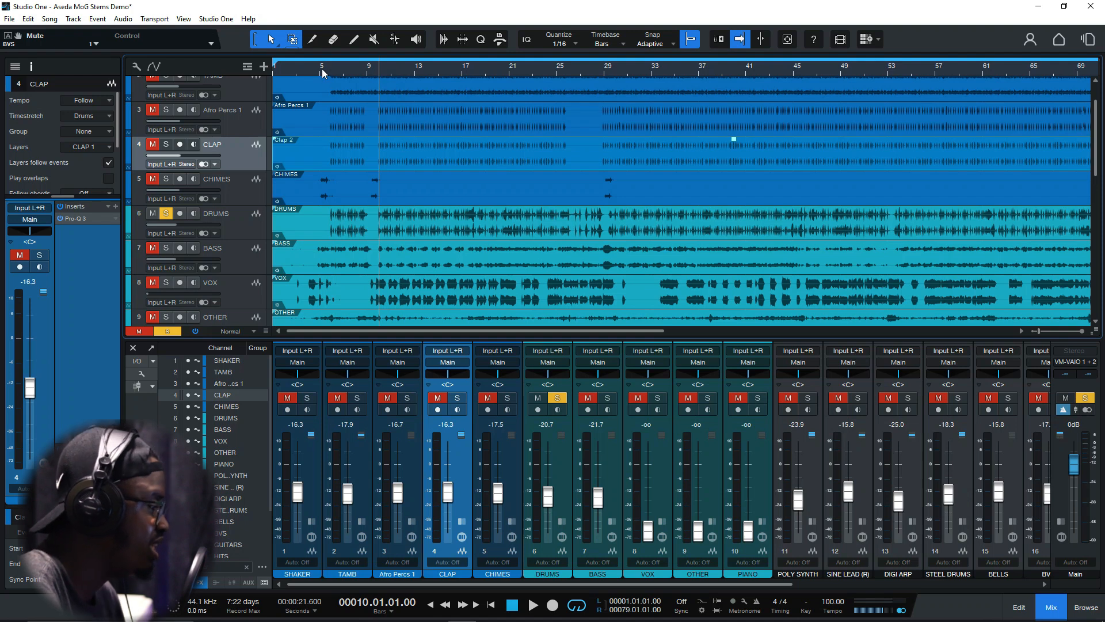
key(space)
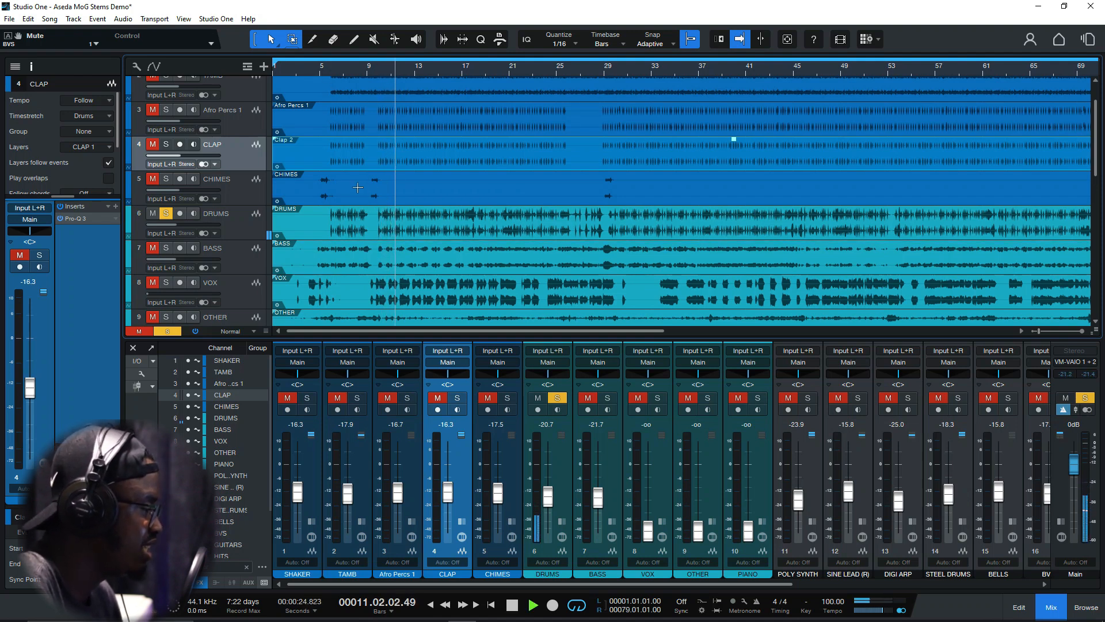
key(space)
click(164, 213)
Review the DRUMS, PIANO and OTHER tracks by selecting each in turn
scroll(248, 223, down, 3)
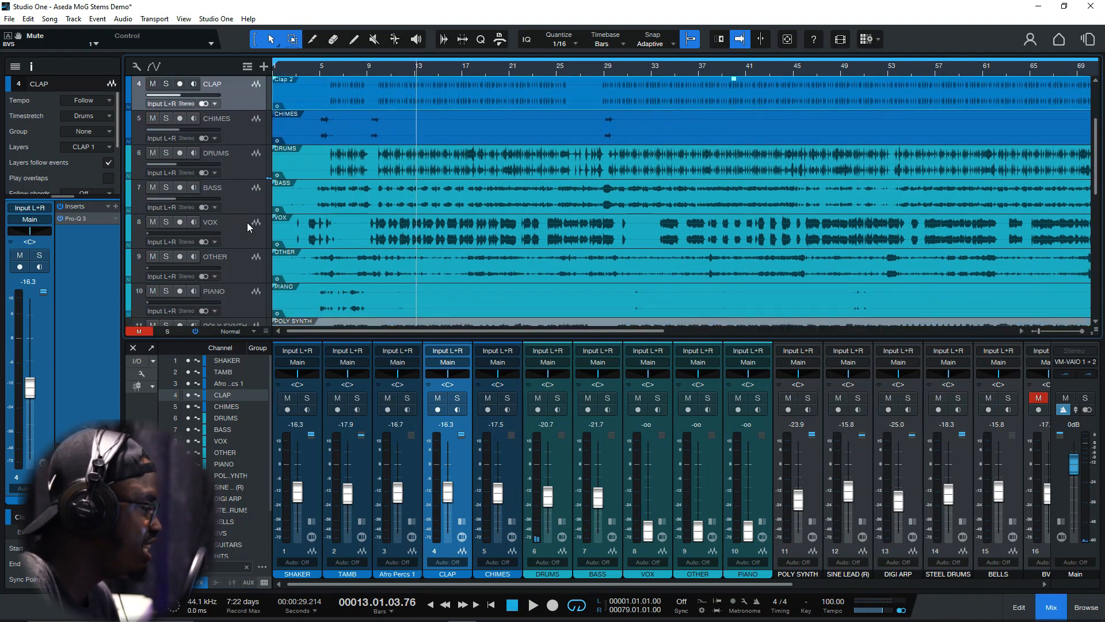
scroll(249, 219, up, 1)
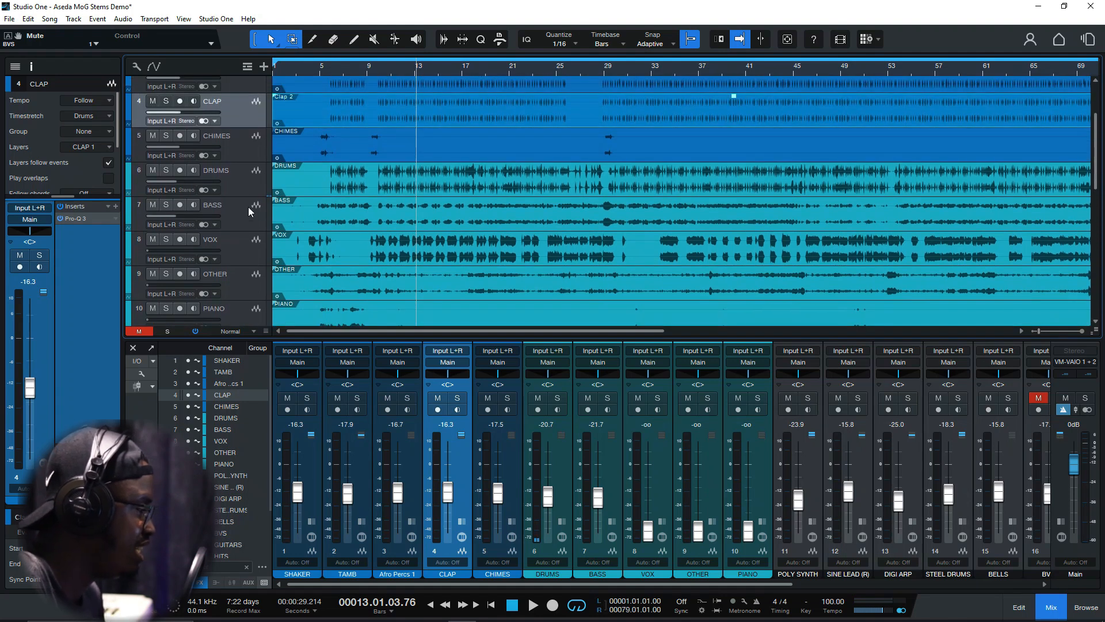
click(247, 185)
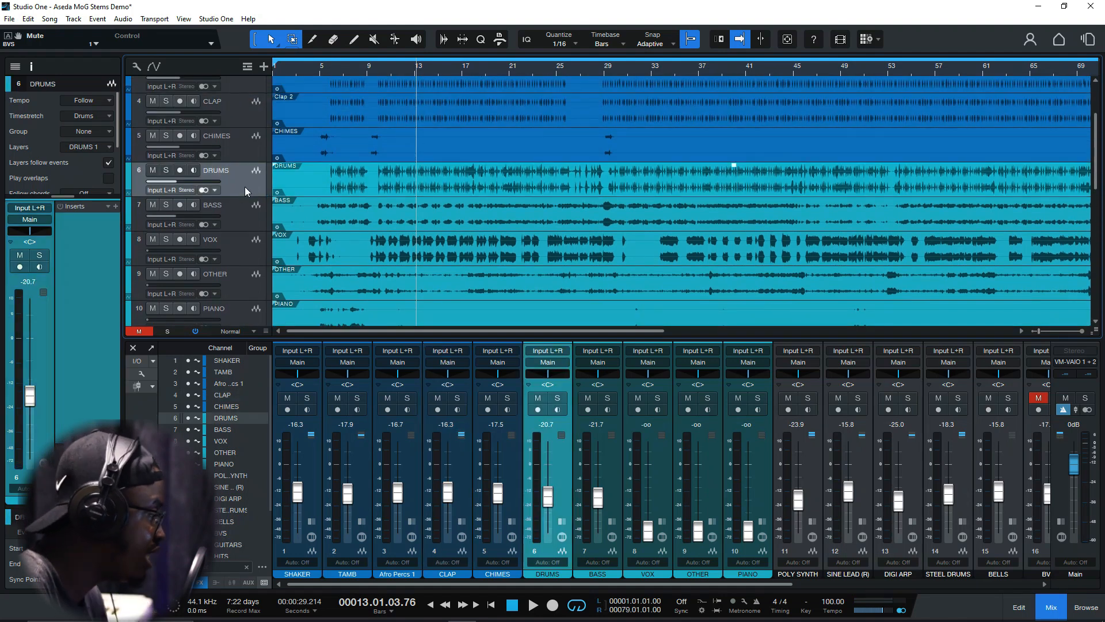
scroll(261, 202, down, 2)
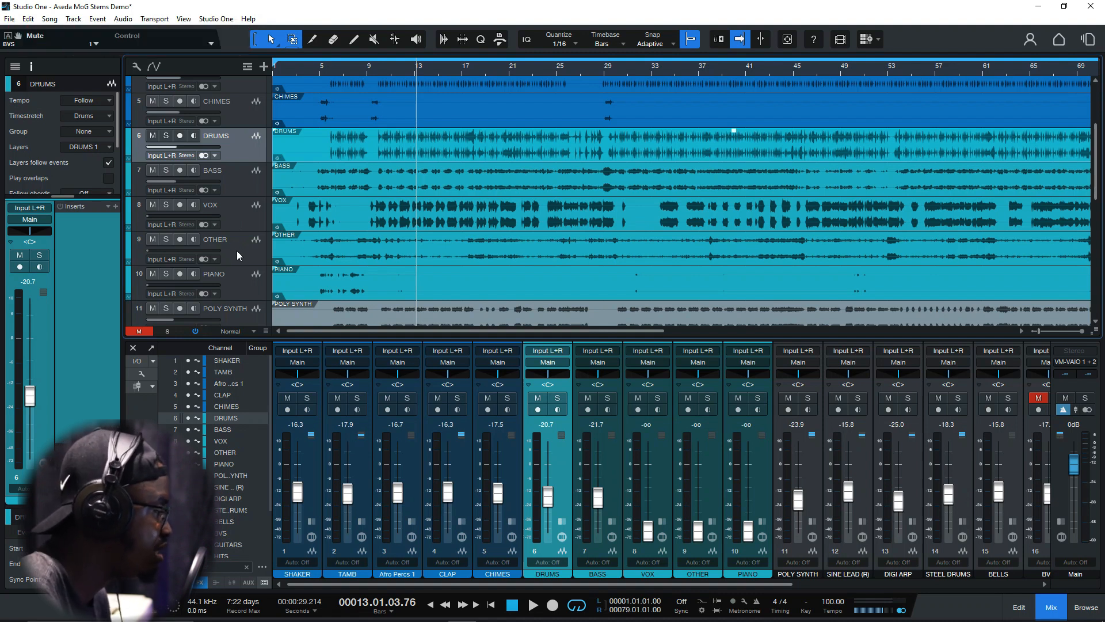
scroll(236, 282, down, 1)
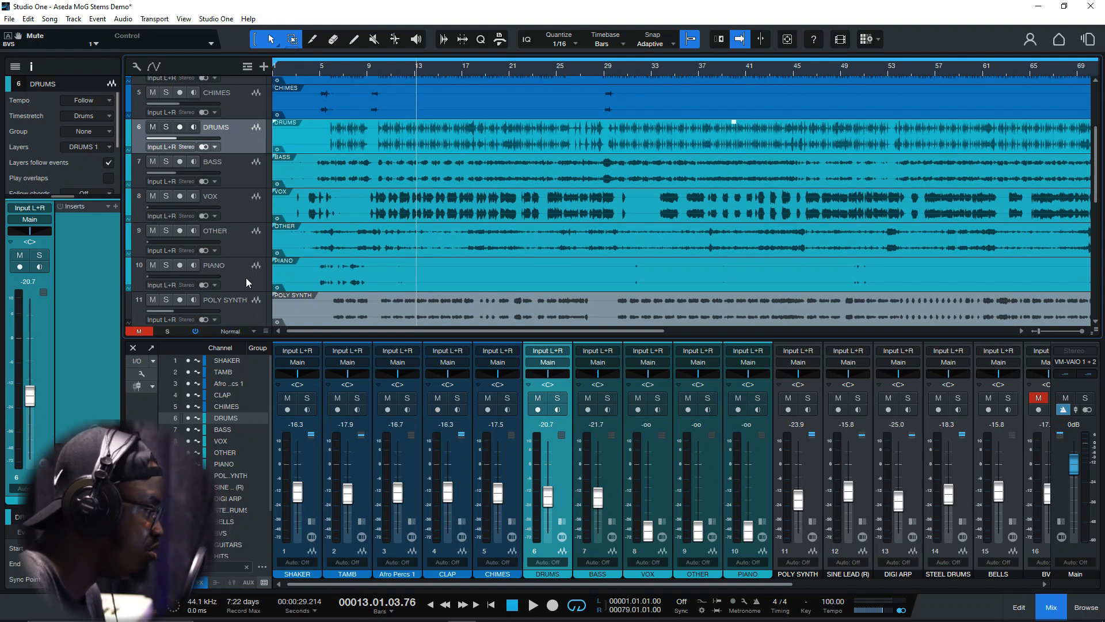
click(247, 278)
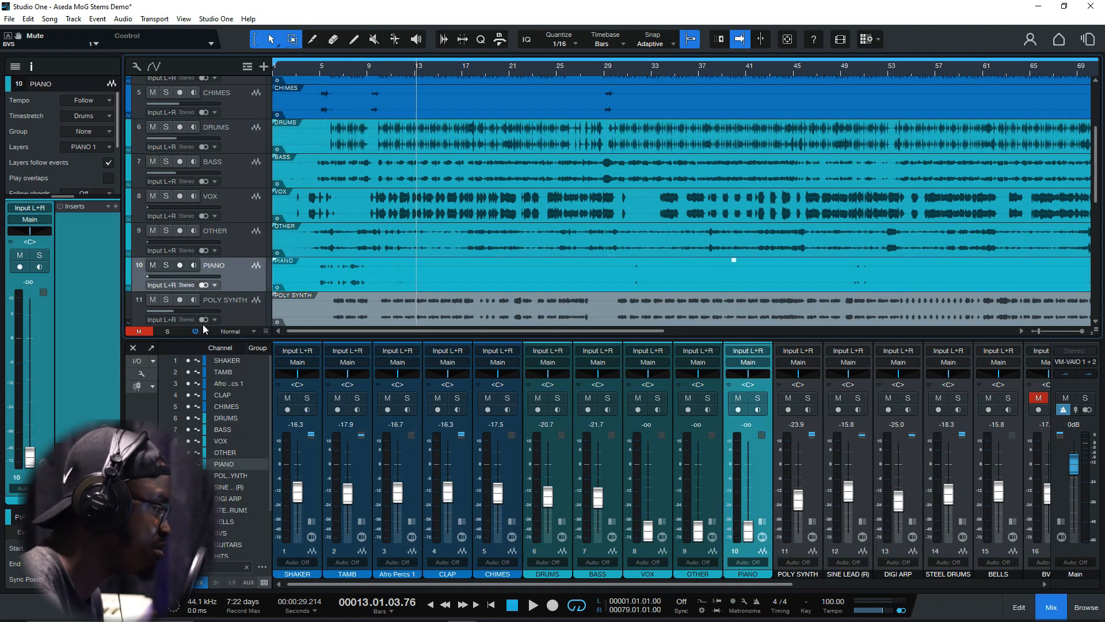
click(234, 245)
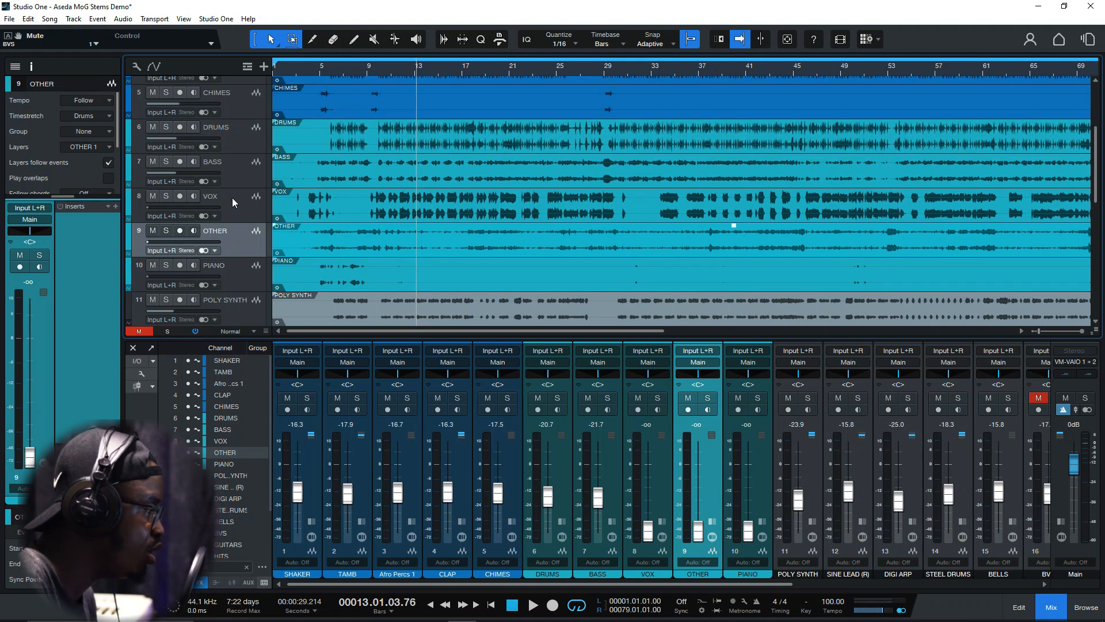
Look over the OTHER and PIANO stems and the synth tracks beneath them, selecting PIANO along the way
scroll(234, 200, up, 1)
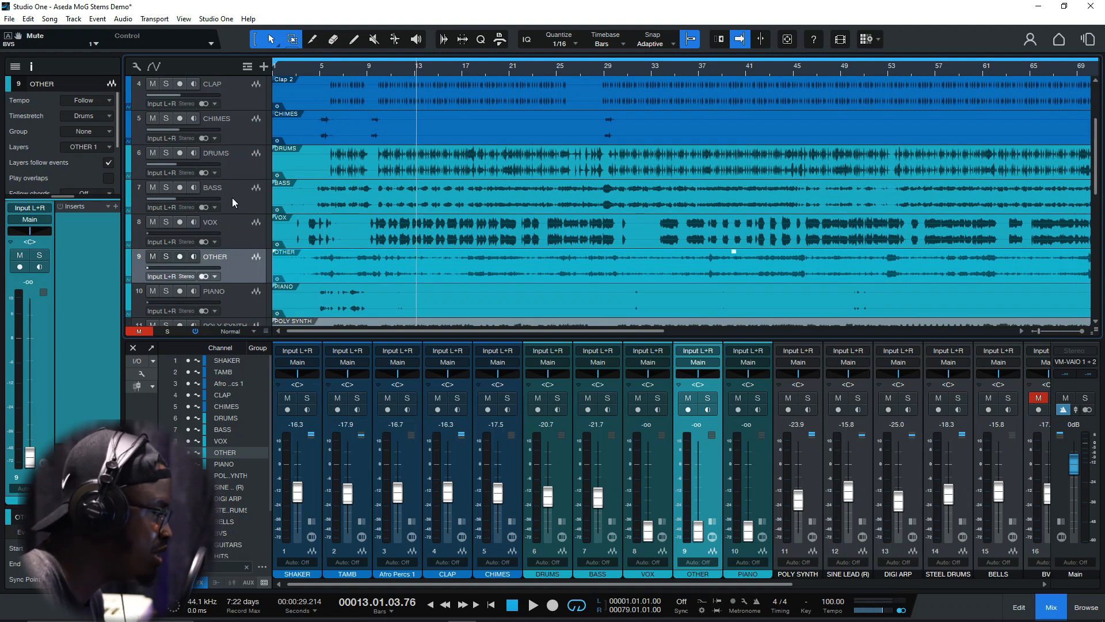
scroll(225, 214, down, 1)
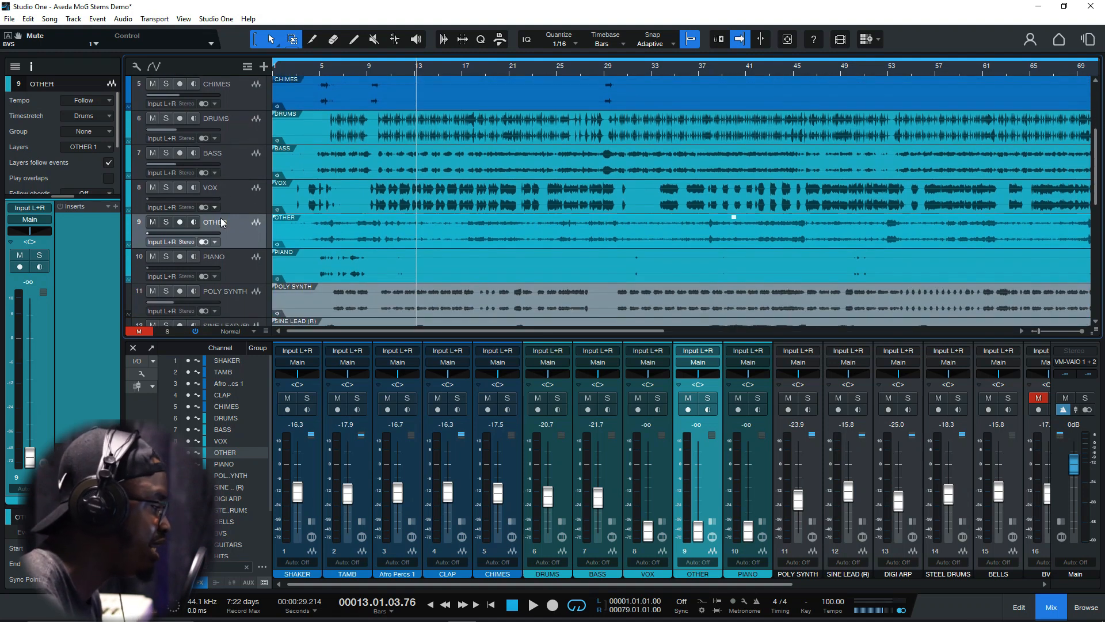
scroll(240, 213, down, 4)
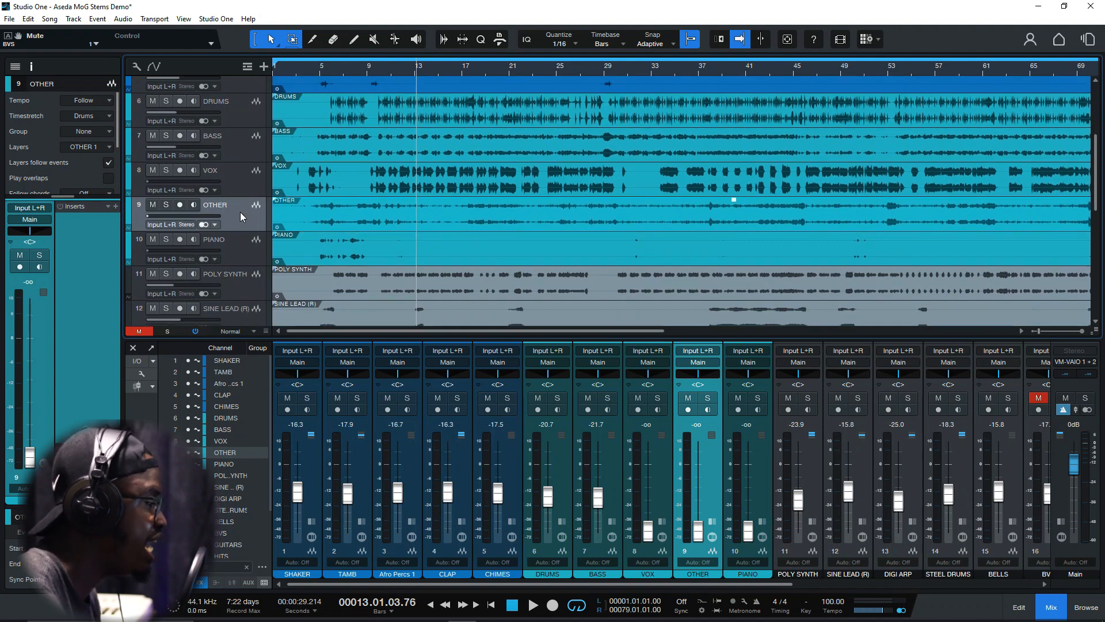
scroll(242, 216, up, 5)
scroll(248, 221, down, 2)
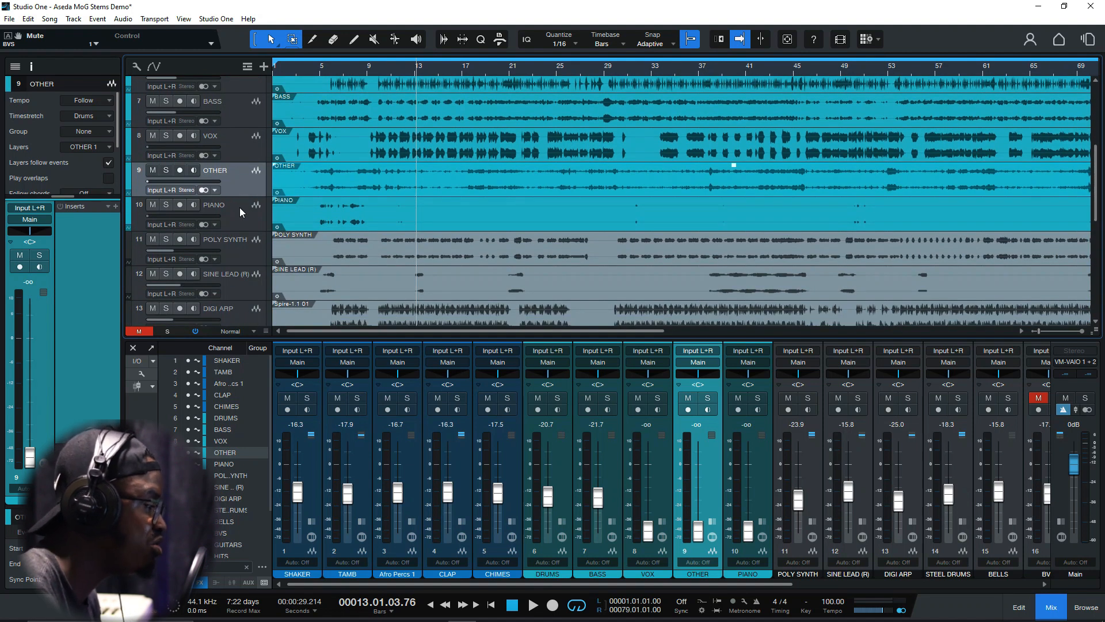
click(240, 210)
scroll(240, 210, down, 1)
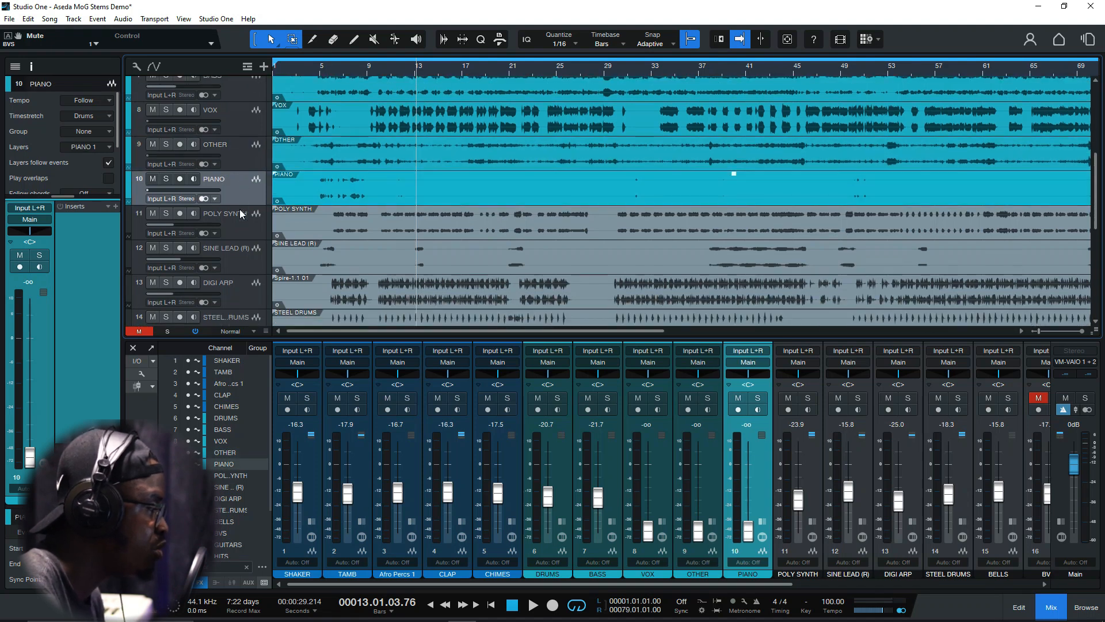
scroll(240, 208, down, 2)
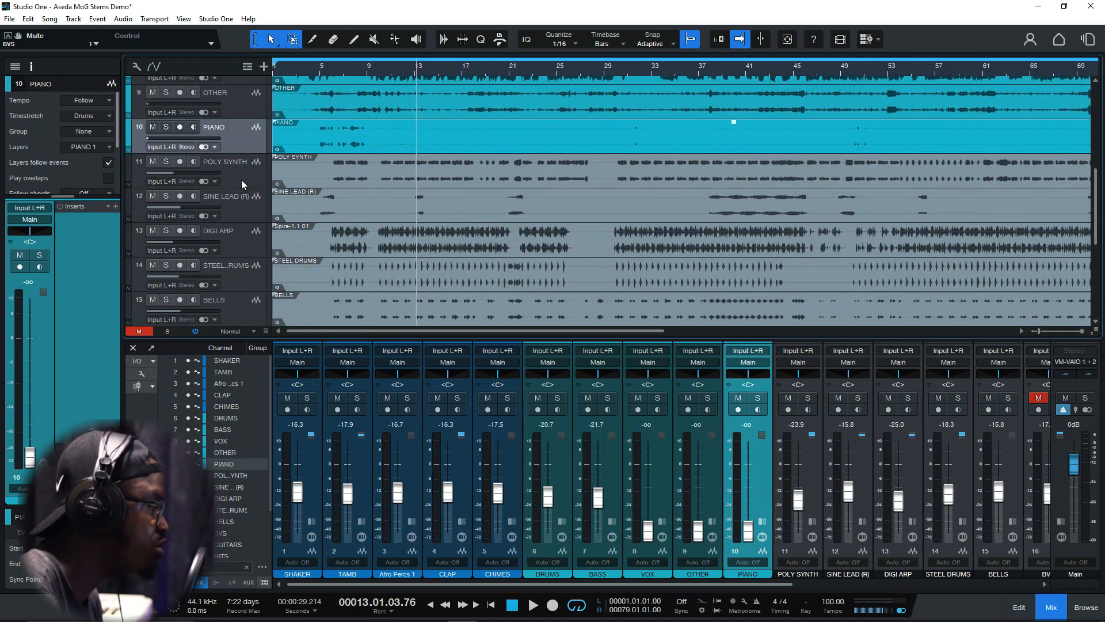
Select and solo the POLY SYNTH track, listen to it on its own, and take it out of solo
click(240, 175)
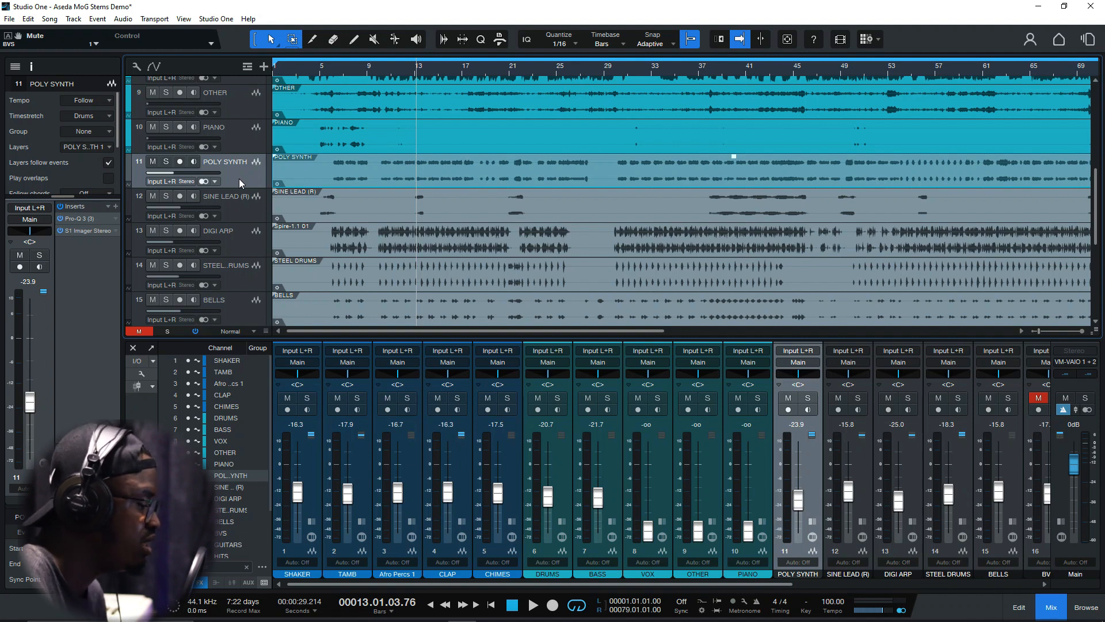
click(165, 161)
key(space)
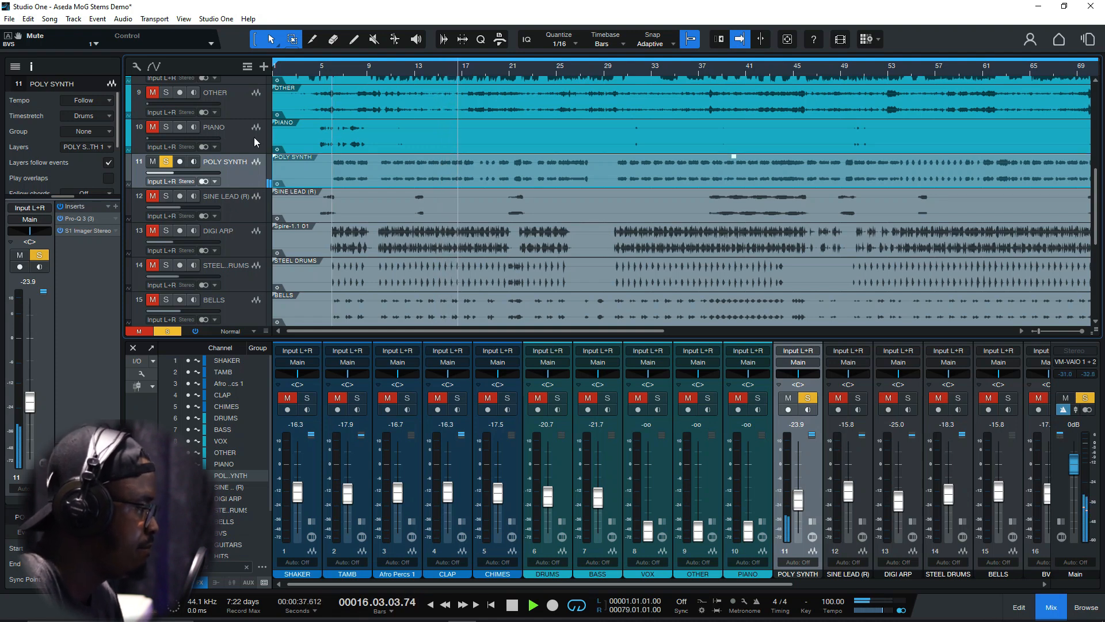
key(space)
click(166, 162)
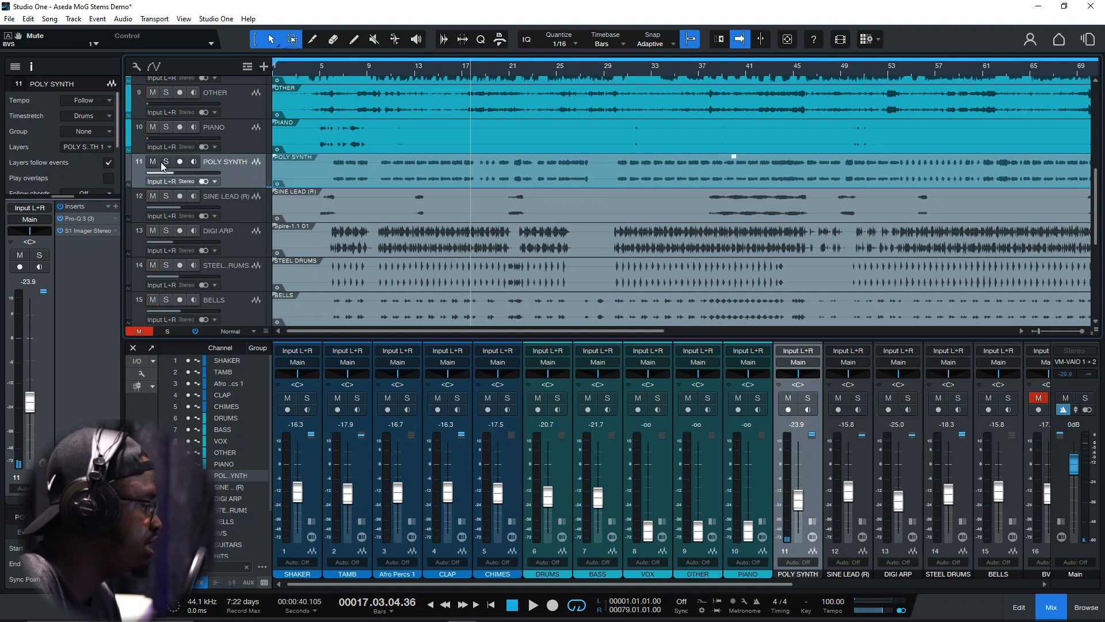
Solo the SINE LEAD (R) track and audition its phrases from about bar 6 and bar 21
click(166, 196)
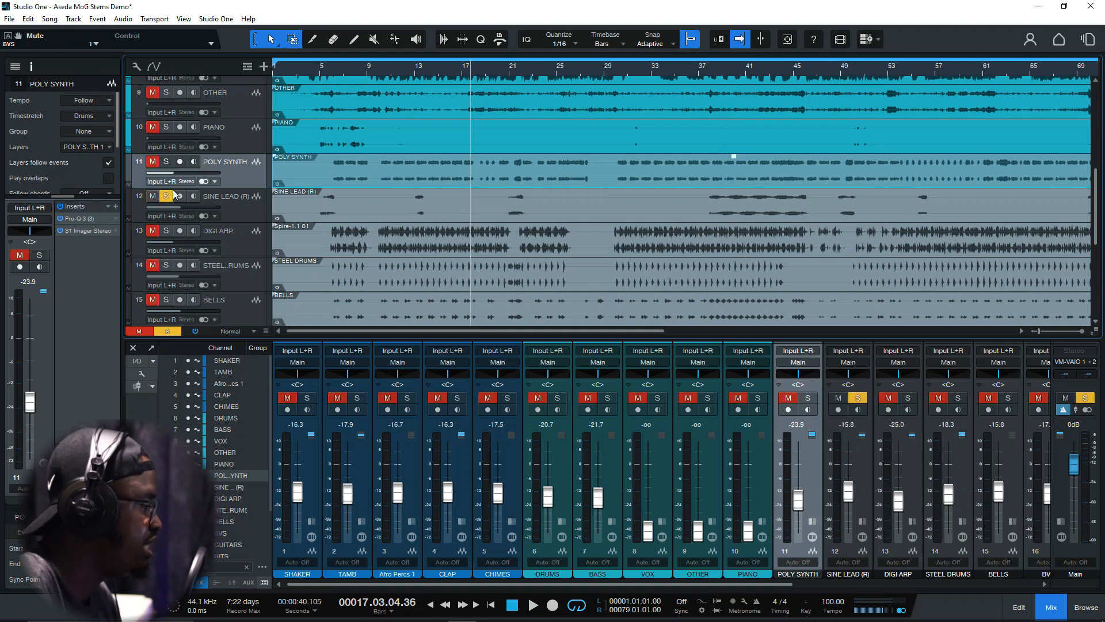
click(326, 70)
key(space)
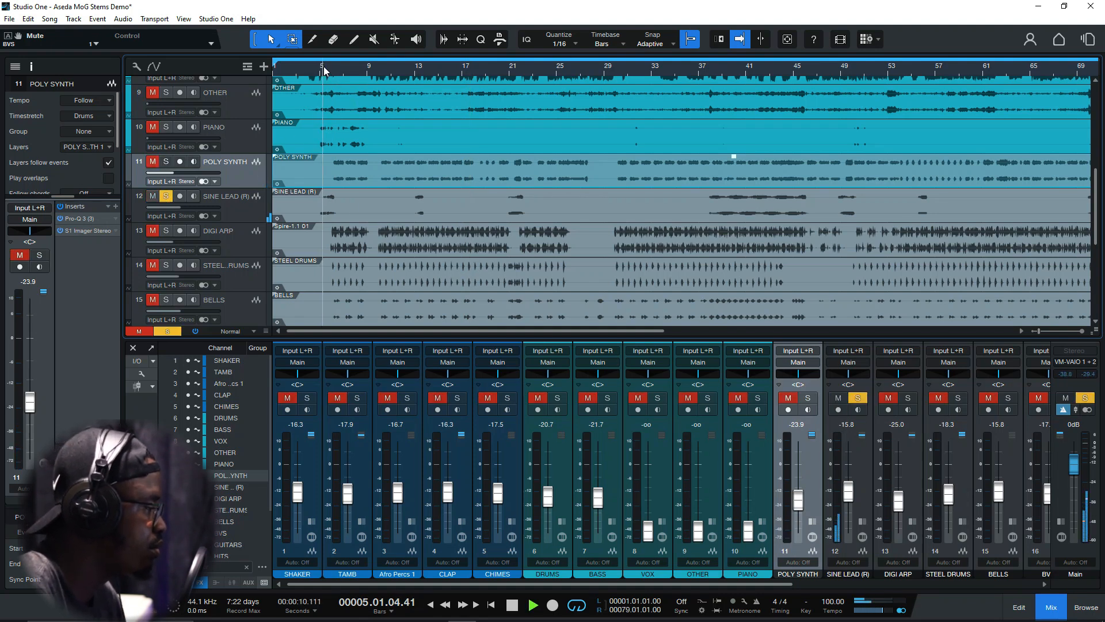
click(498, 72)
click(509, 74)
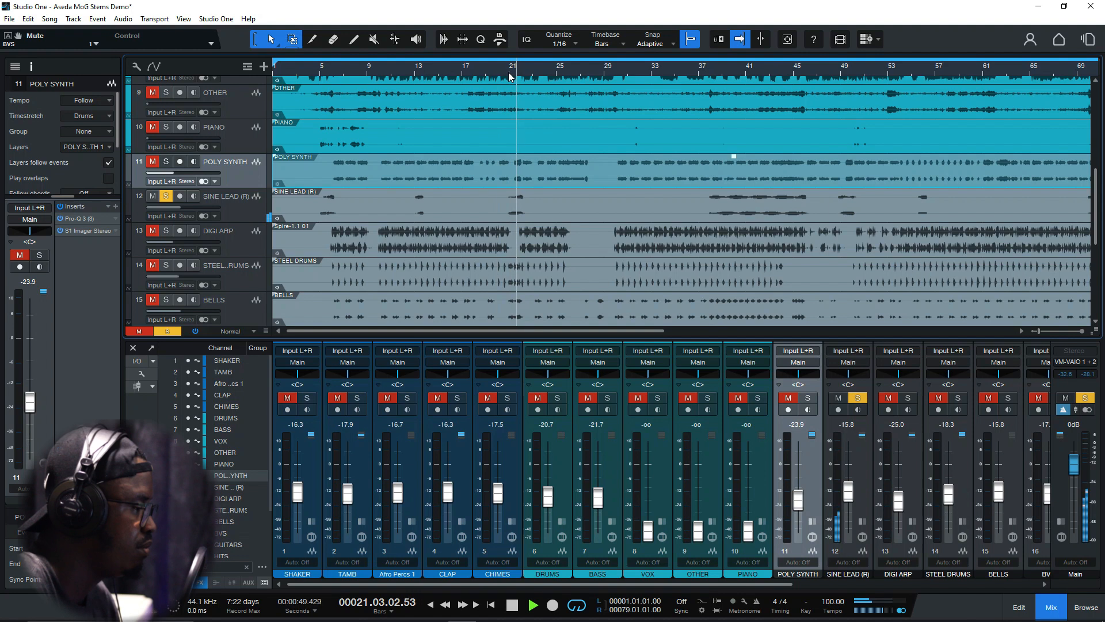
key(space)
Audition the long SINE LEAD (R) phrase from about bar 38, and take the track out of solo
click(712, 73)
key(space)
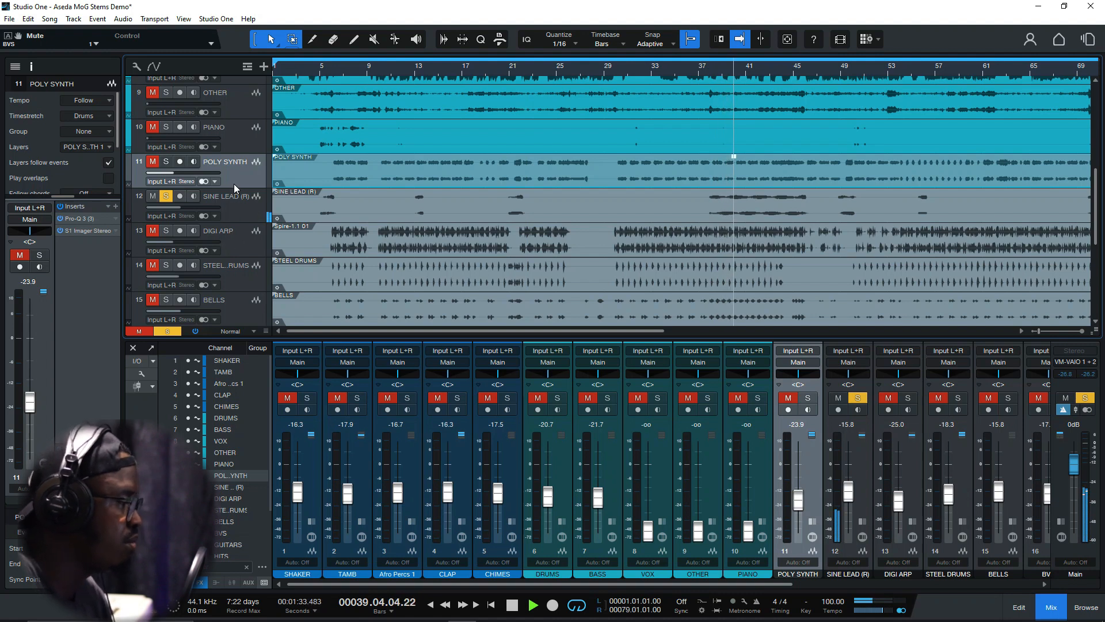
key(space)
click(166, 197)
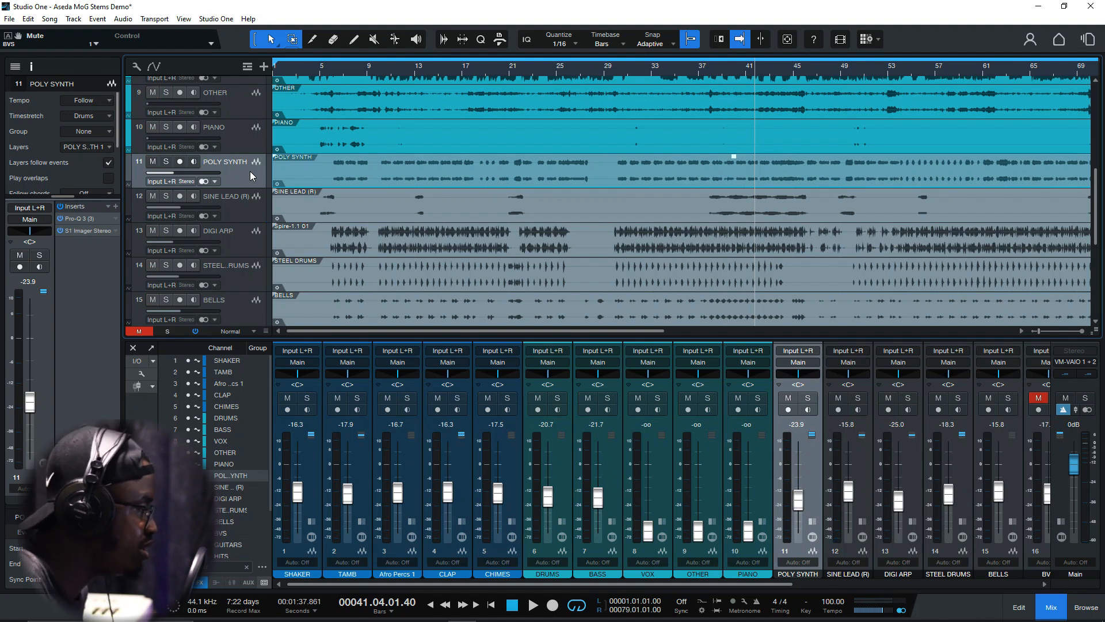
Select the SINE LEAD (R) track and the DIGI ARP track in turn to review them
click(240, 201)
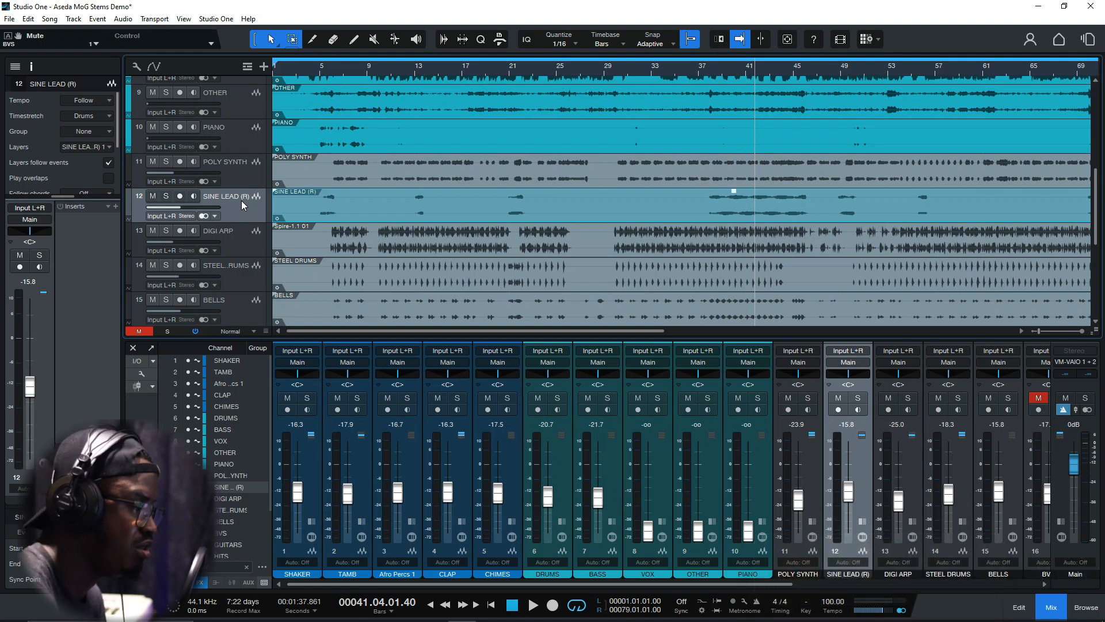
click(232, 230)
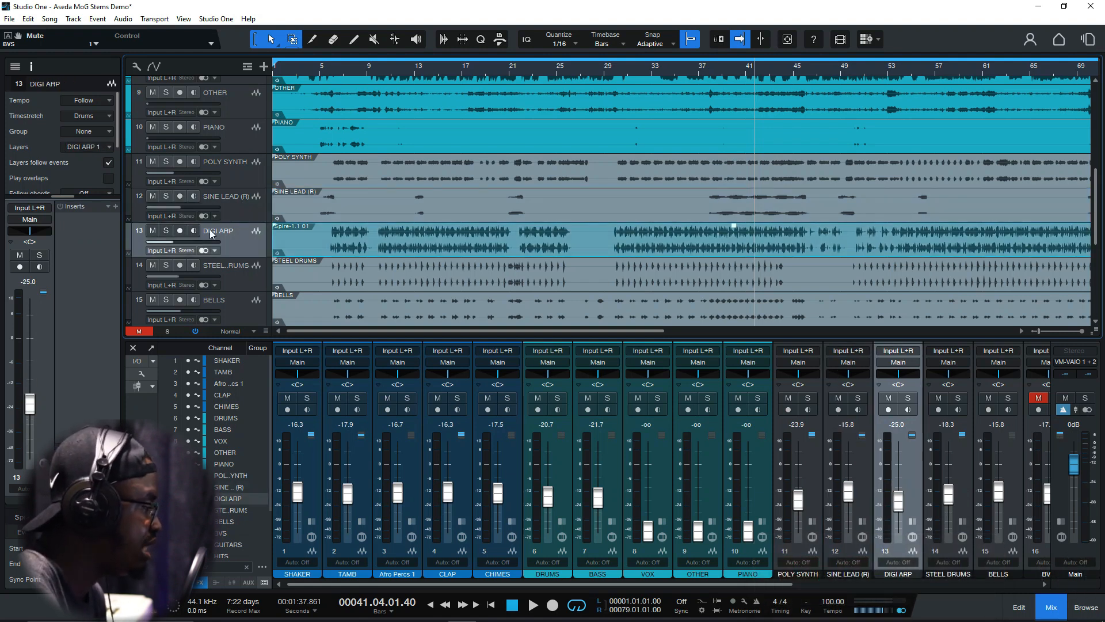
Solo the DIGI ARP track and listen to it from bar 11
click(390, 76)
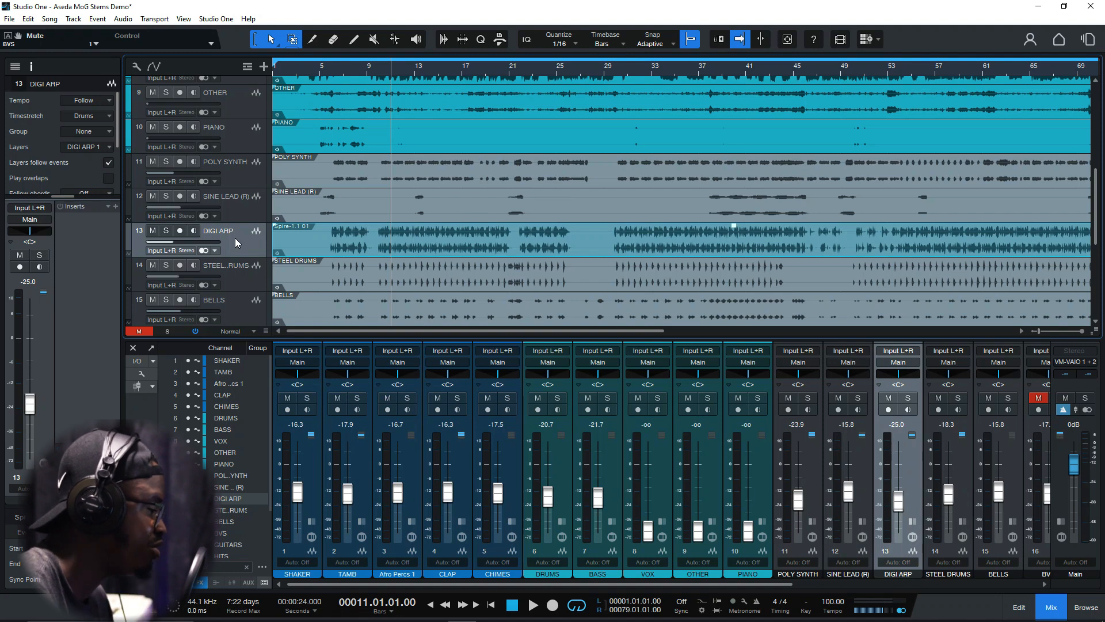
click(166, 232)
key(space)
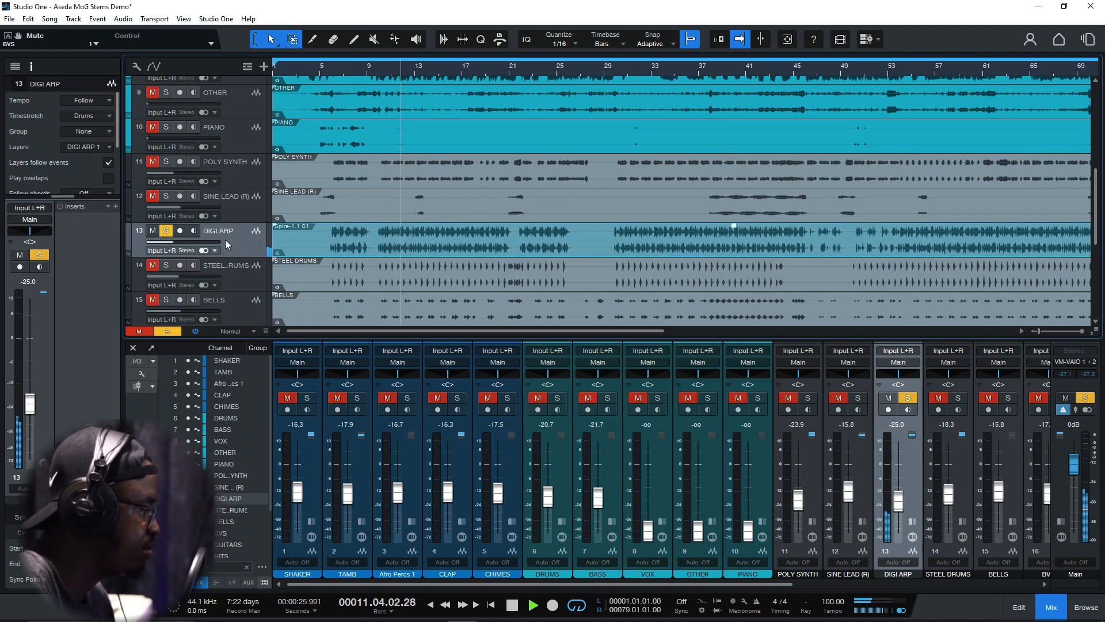
scroll(230, 239, down, 1)
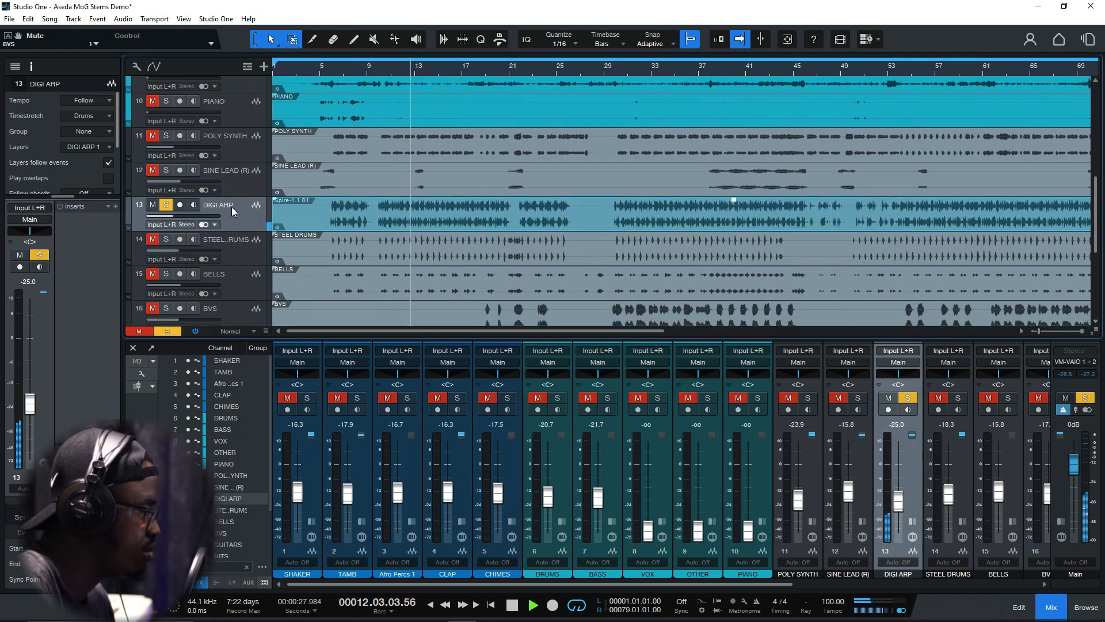
scroll(232, 206, down, 1)
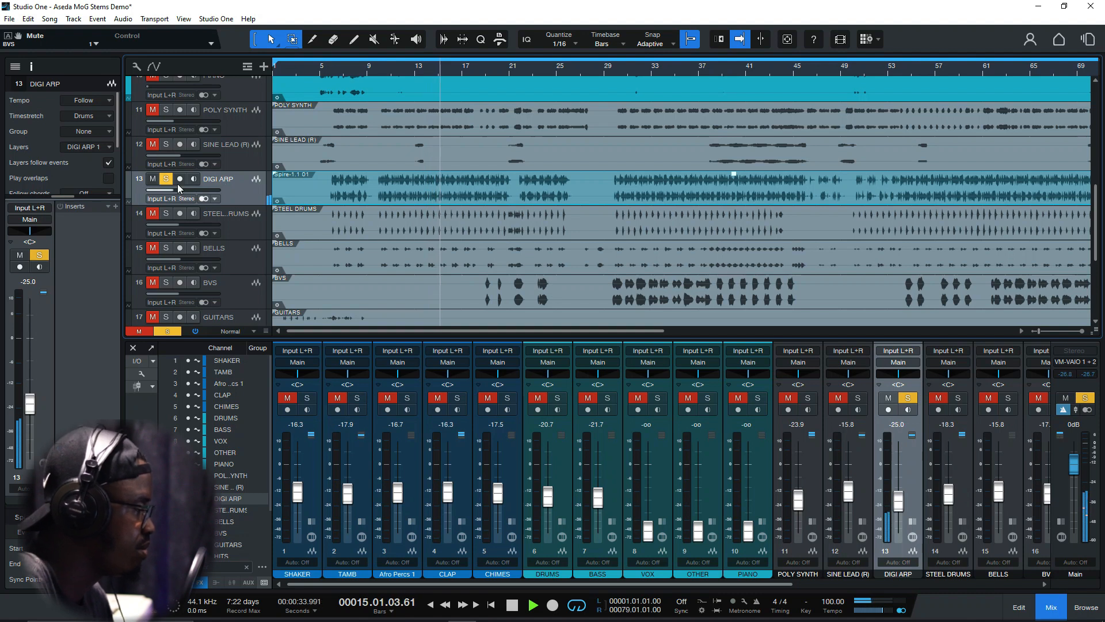
Add the SHAKER, TAMB, Afro Percs 1 and CLAP tracks to the solo alongside DIGI ARP during playback
scroll(202, 167, up, 7)
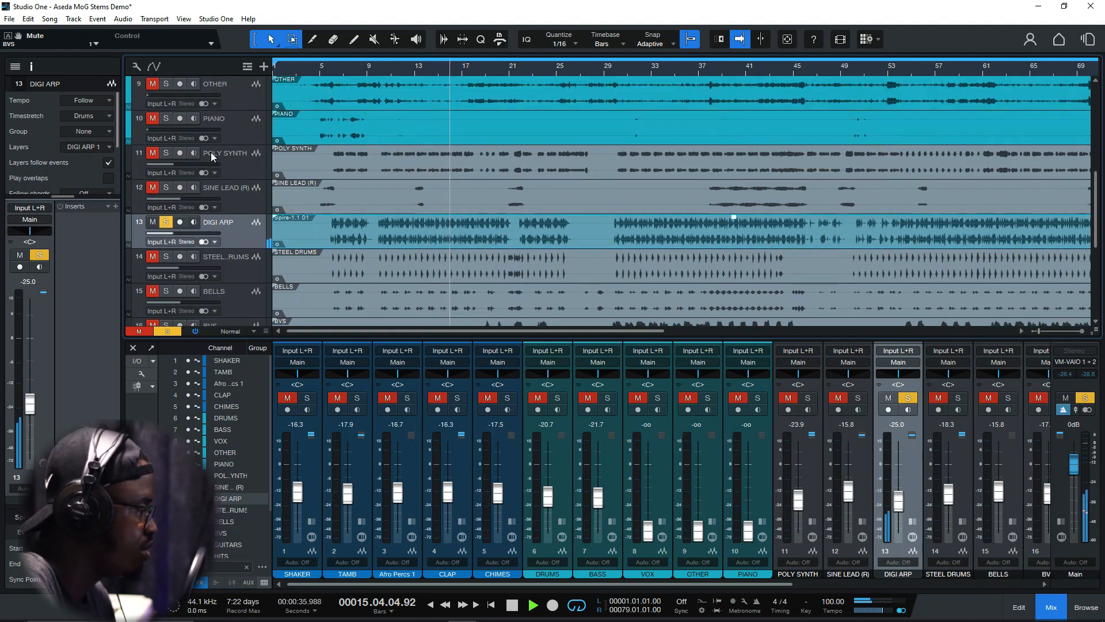
scroll(216, 147, up, 3)
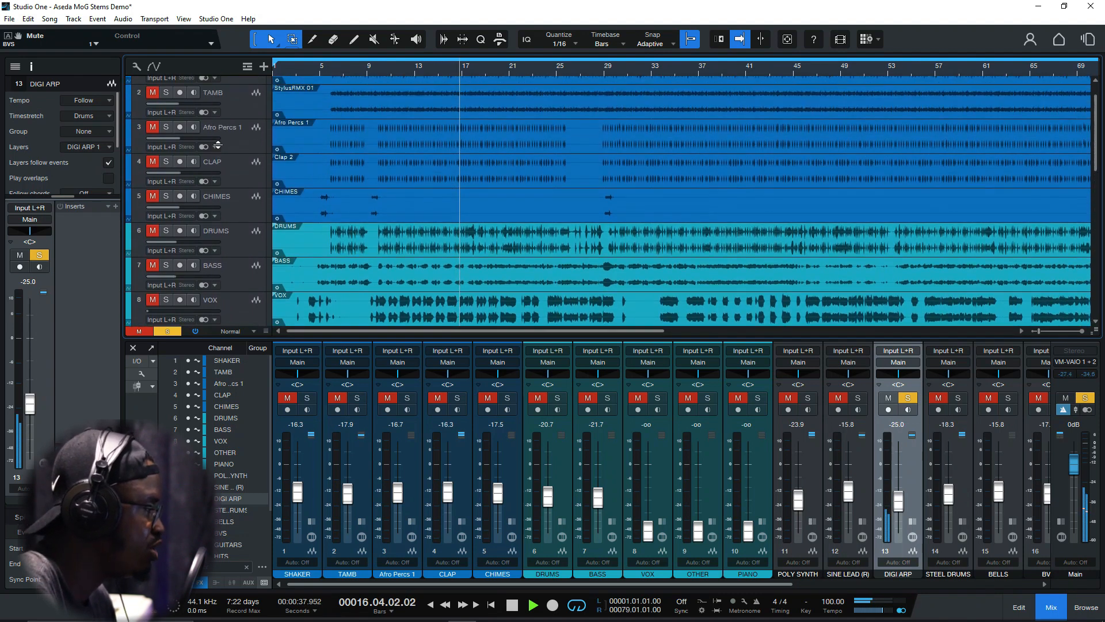
drag(162, 84, 172, 188)
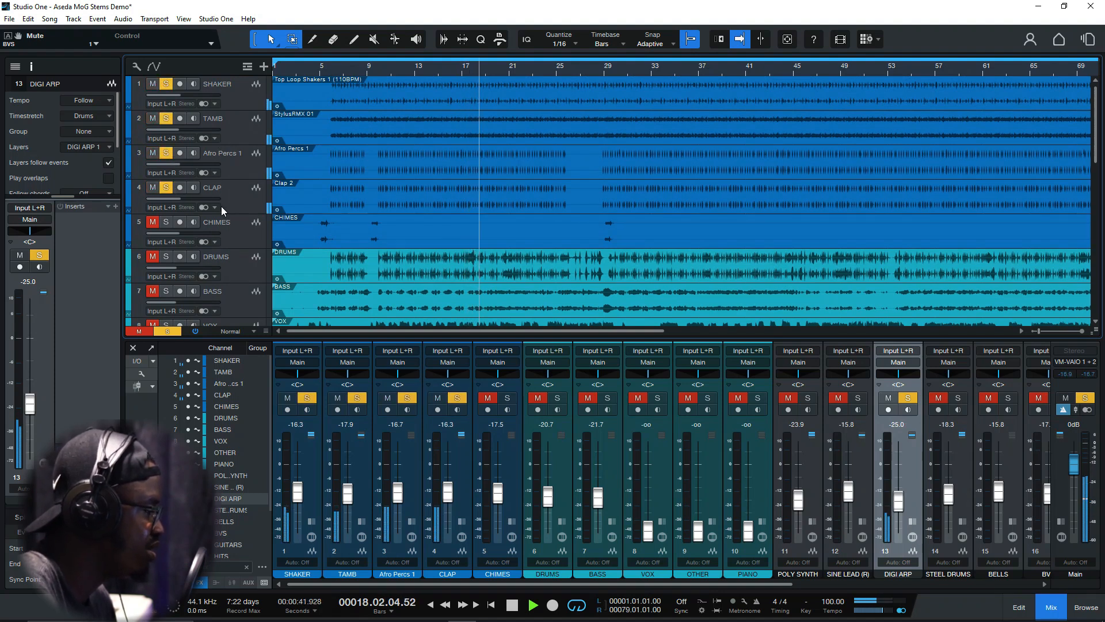
scroll(232, 241, down, 6)
scroll(233, 238, down, 4)
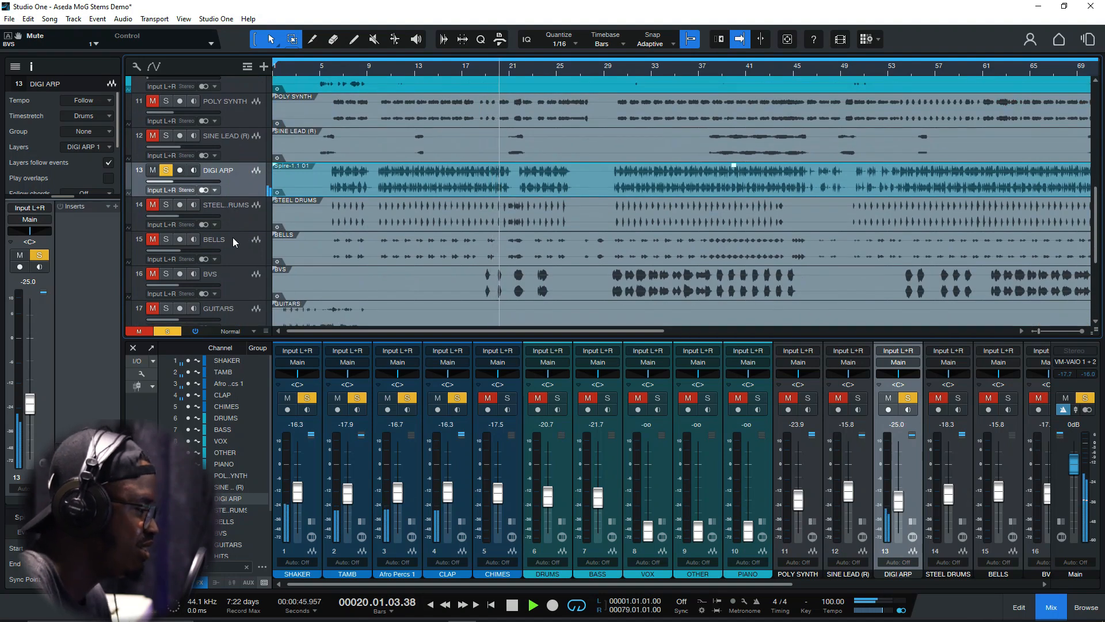
Replay the arp with the percussion from about bar 11, stop playback and clear all solos
click(393, 68)
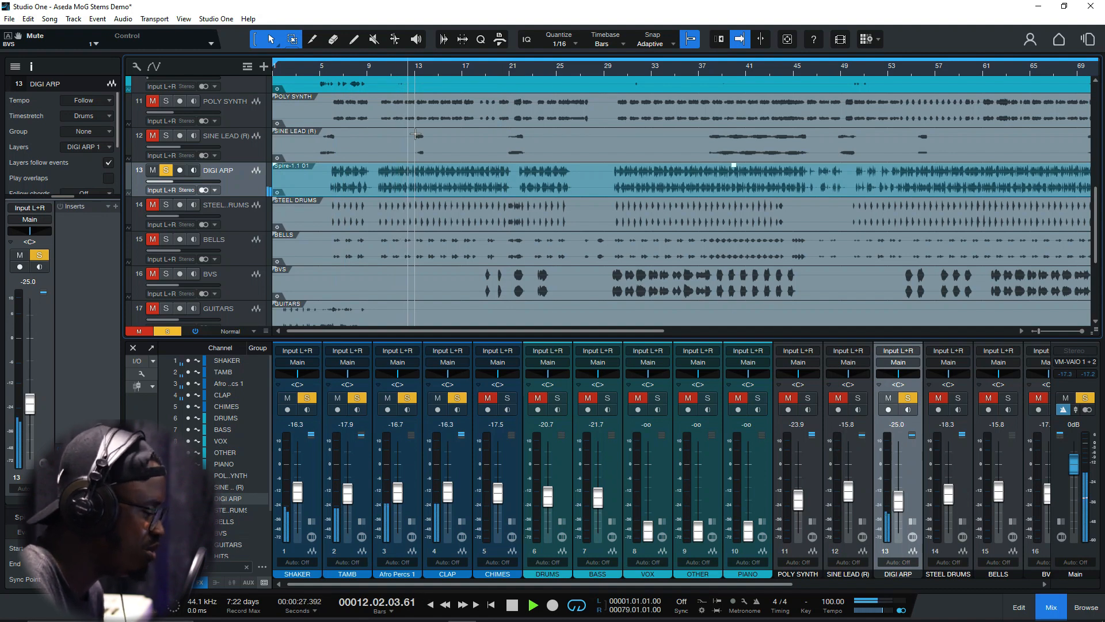
key(space)
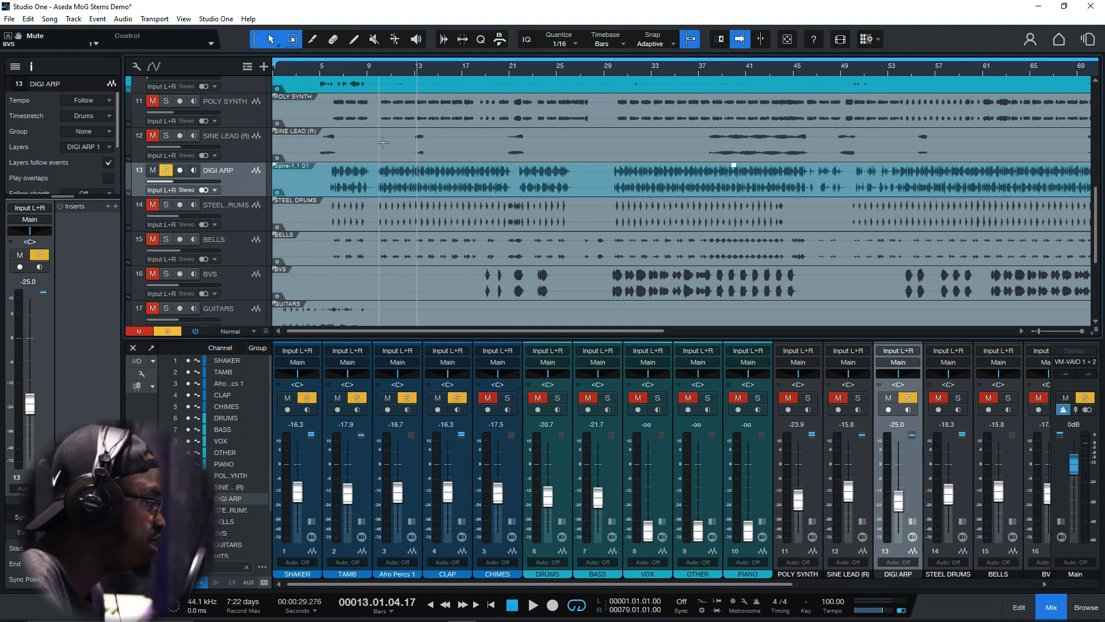
click(168, 331)
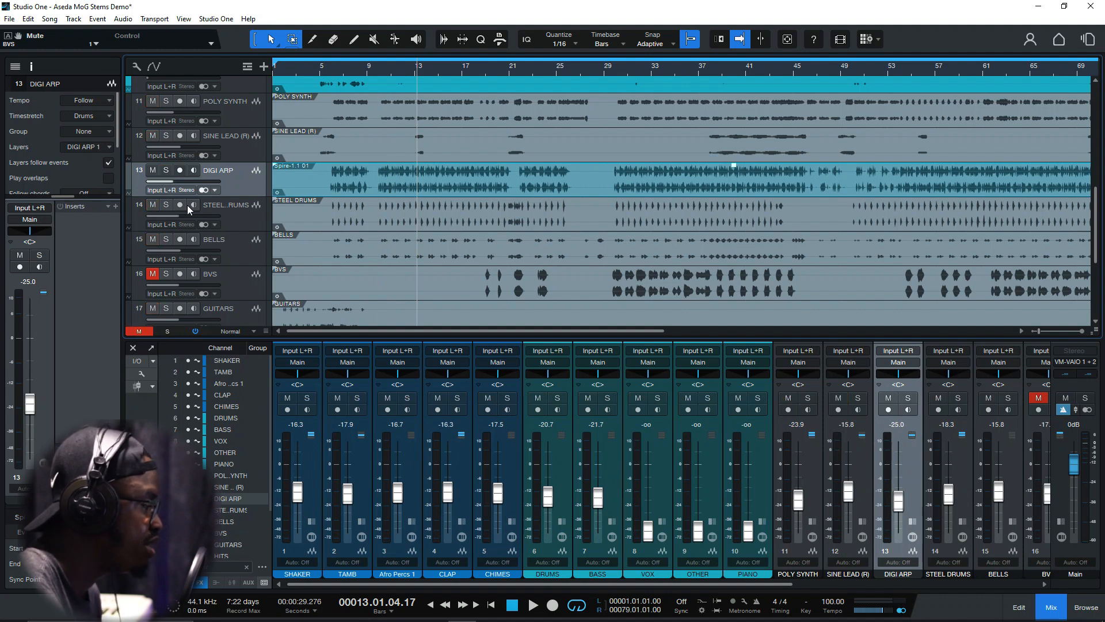
Select and solo the STEEL DRUMS track, listen to it from bar 10, and take it out of solo
click(165, 205)
click(236, 208)
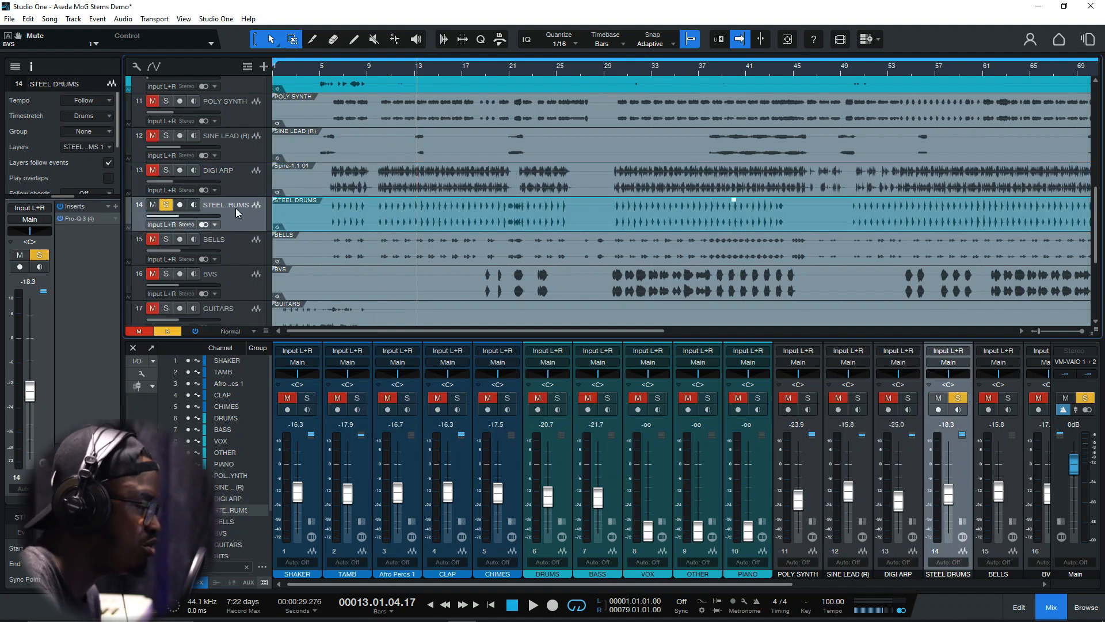
click(369, 67)
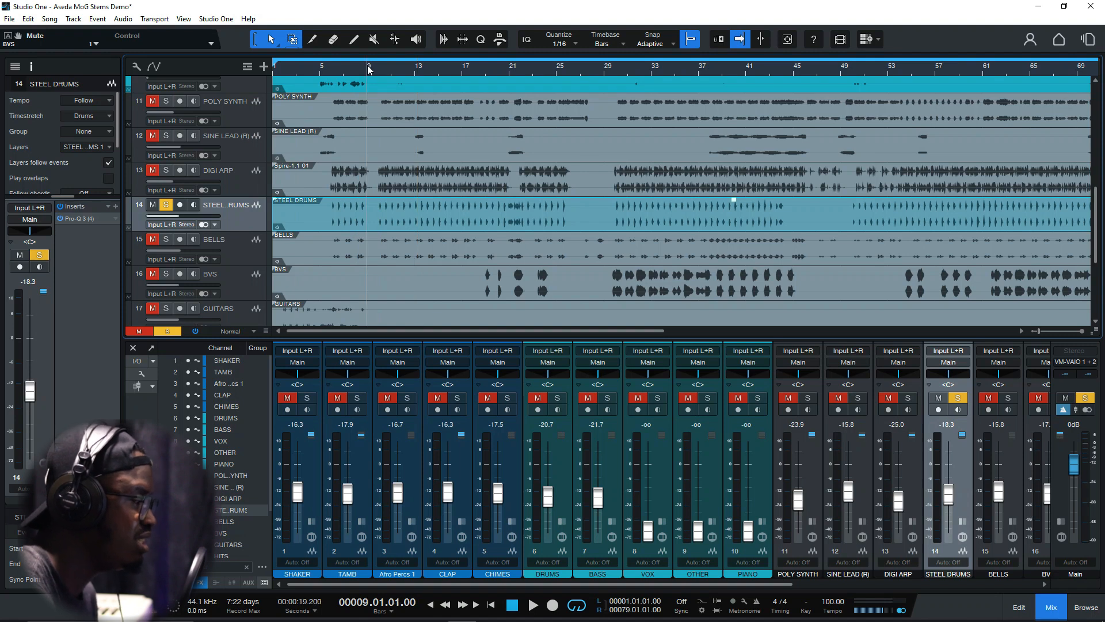
click(378, 70)
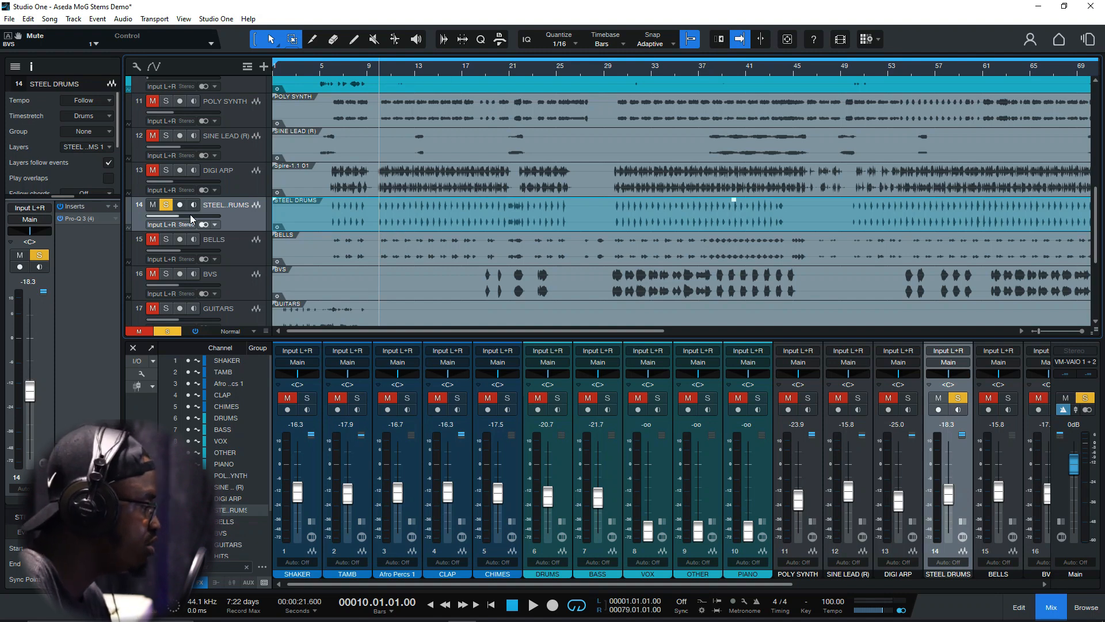
key(space)
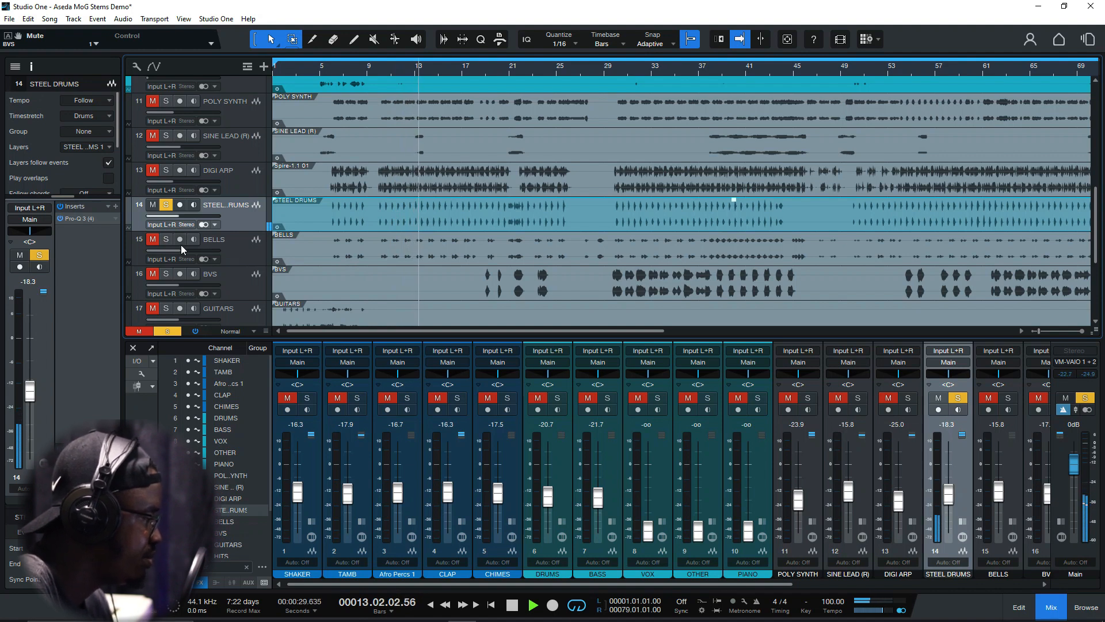
key(space)
click(166, 205)
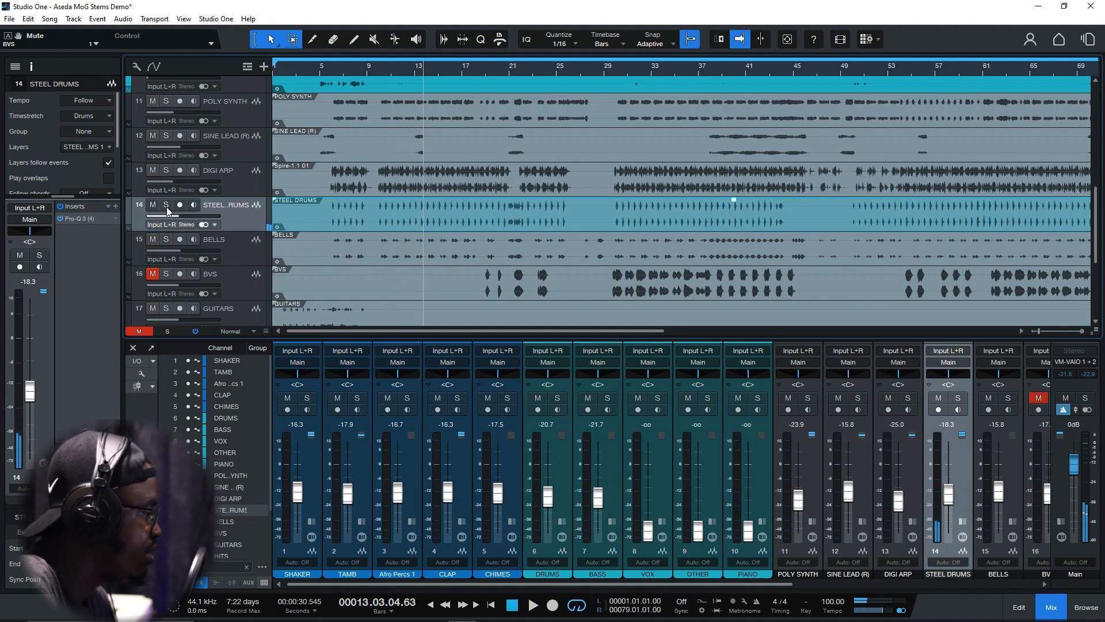
Select and solo the BELLS track and play it from about bar 11
click(237, 250)
click(166, 238)
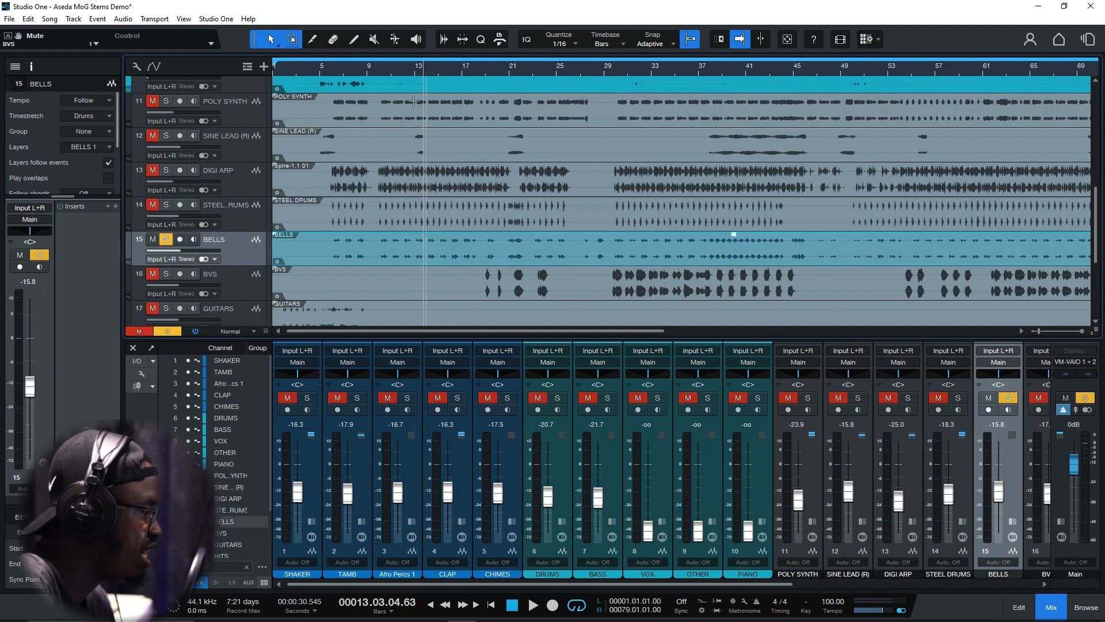
click(391, 72)
key(space)
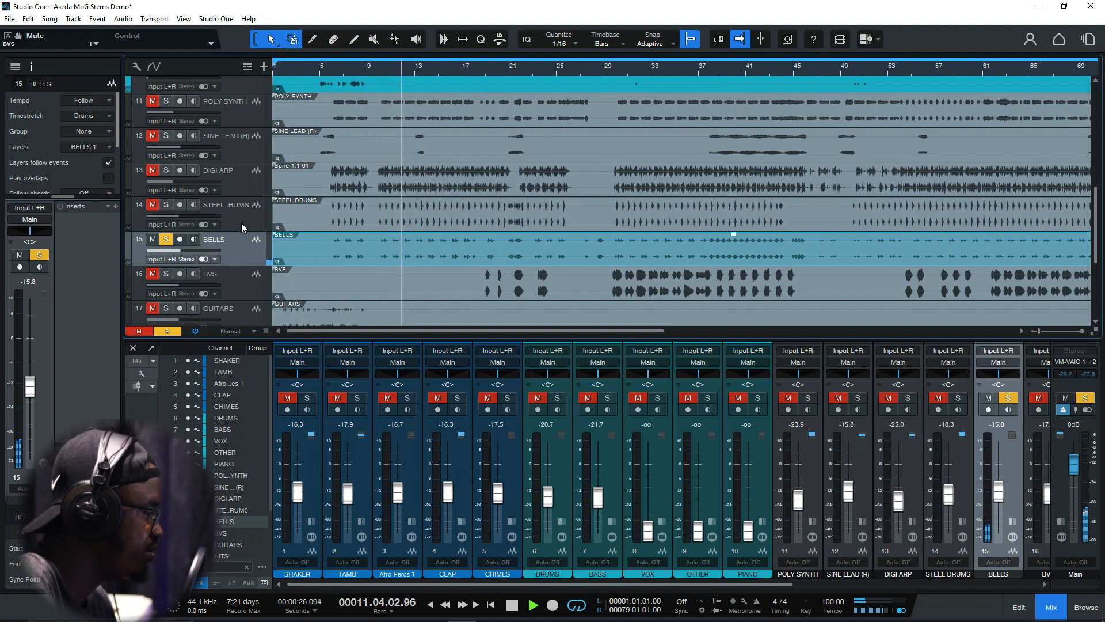
Briefly solo STEEL DRUMS together with BELLS for comparison, stop playback and take both tracks out of solo
click(166, 205)
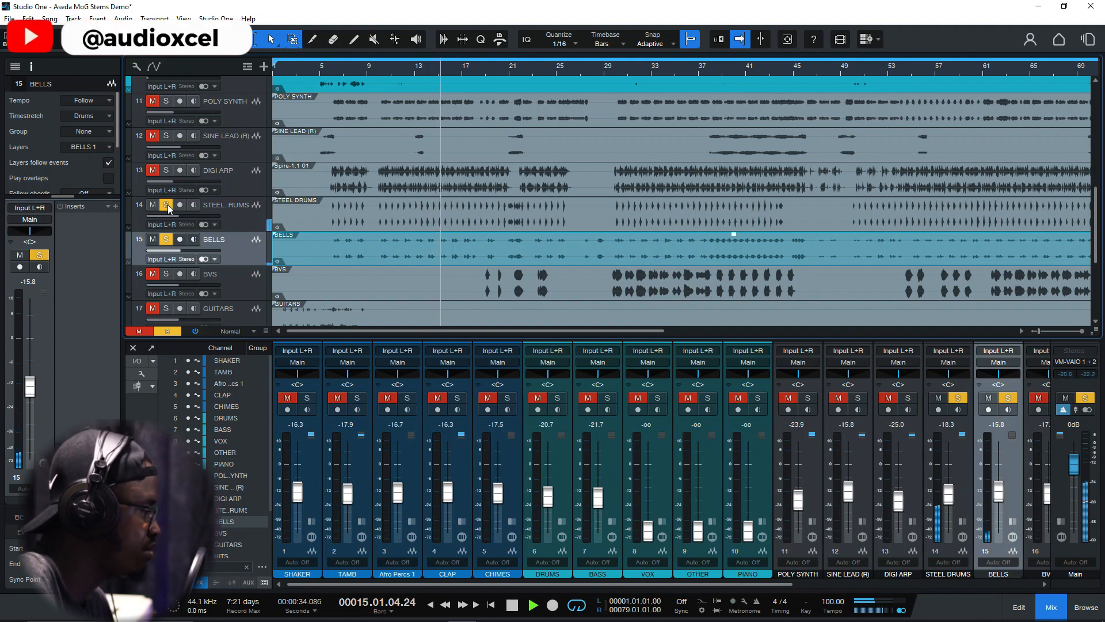
click(167, 205)
key(space)
click(167, 242)
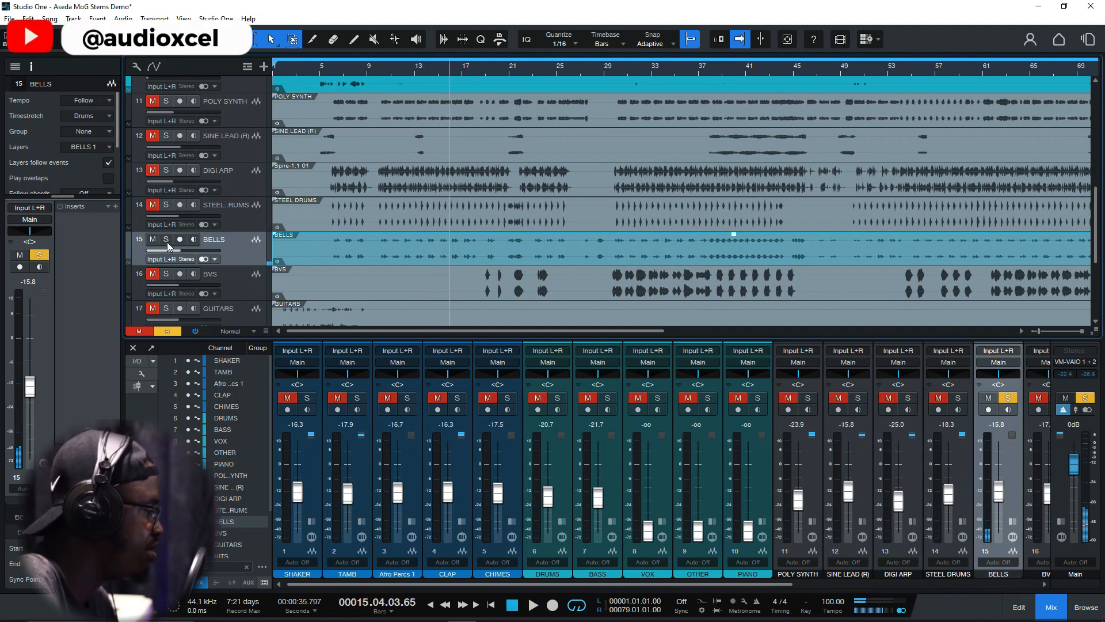
Select the BVS track and look over the remaining tracks below it, from GUITARS to OCTA JUICE (R)
scroll(217, 258, down, 2)
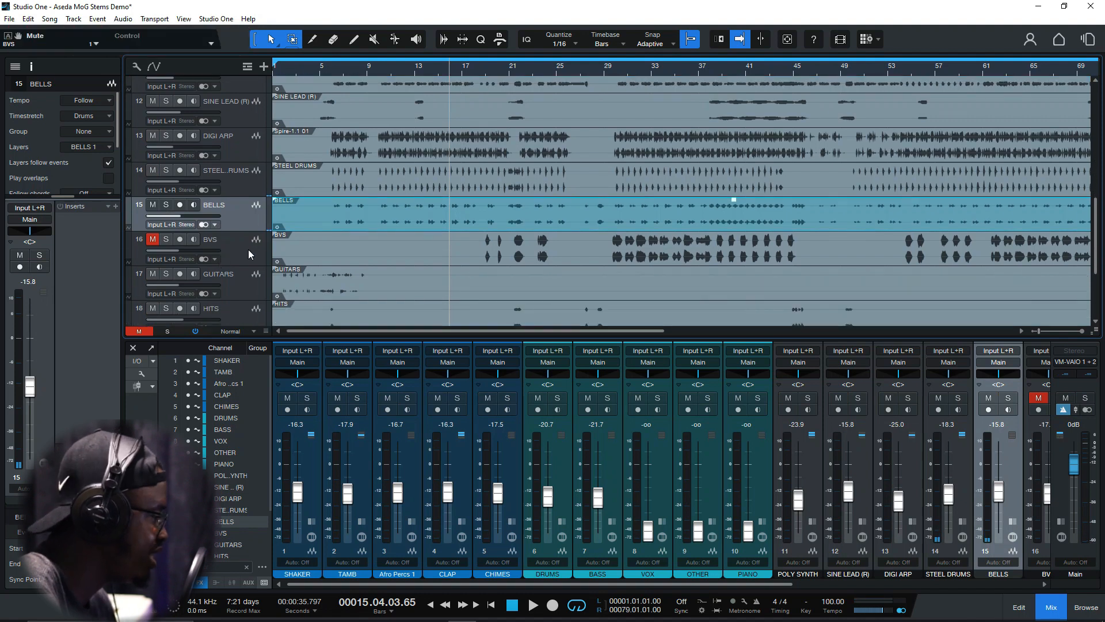
click(249, 251)
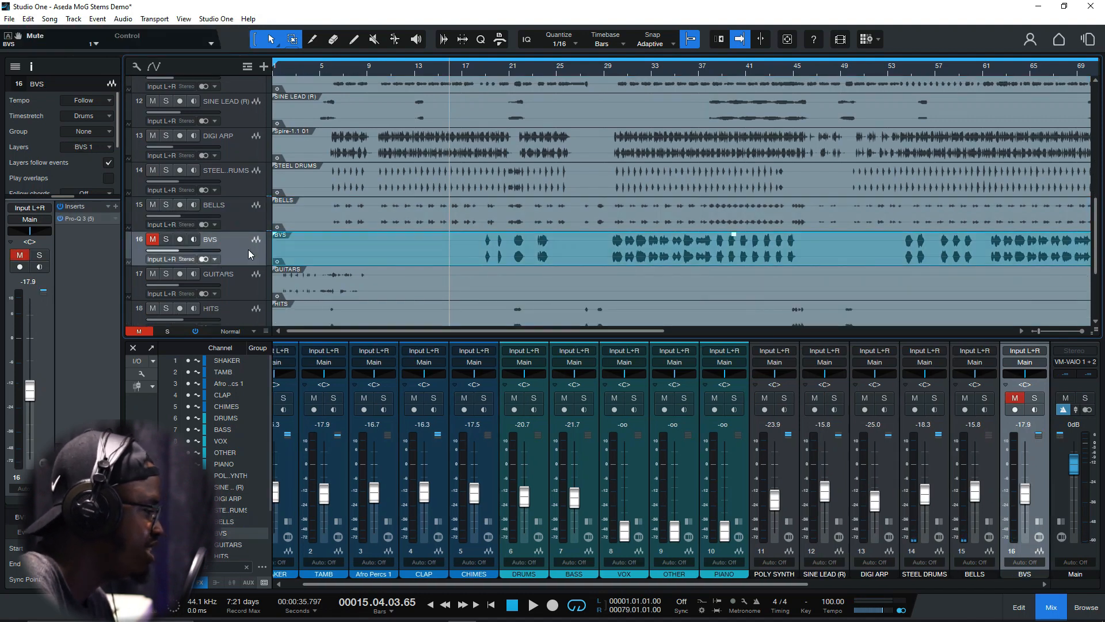
scroll(247, 250, down, 1)
scroll(247, 247, down, 2)
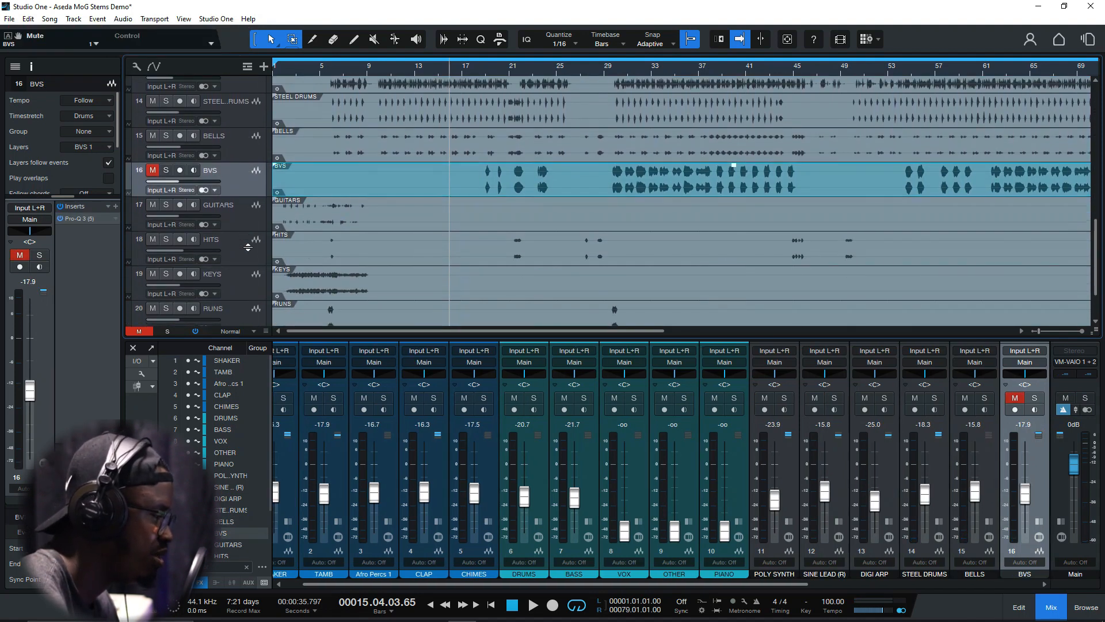
scroll(247, 247, down, 1)
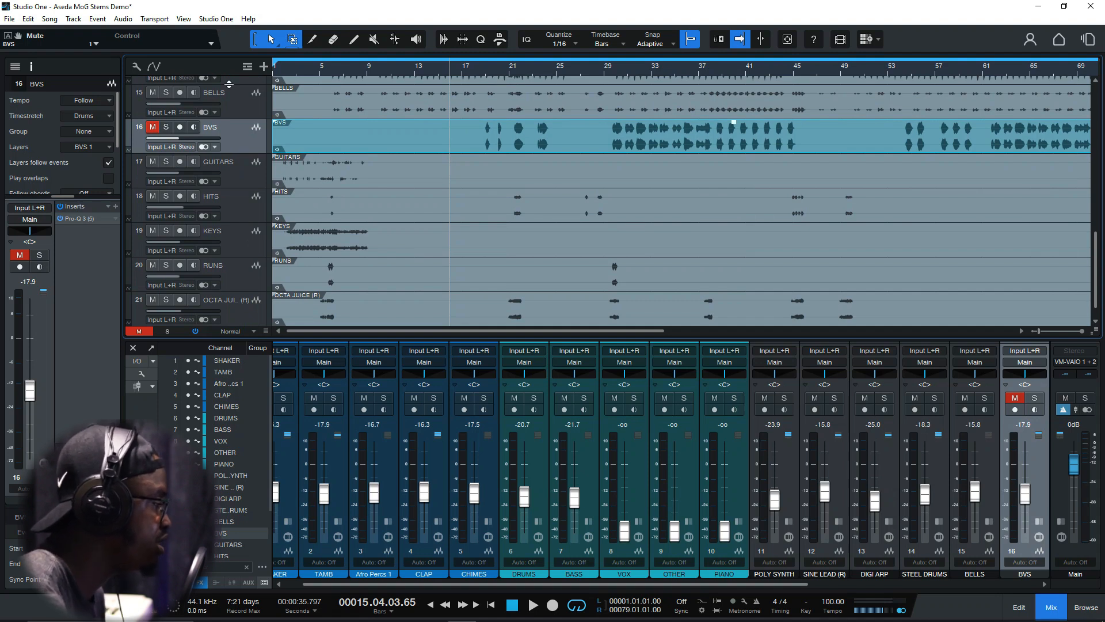
Select the GUITARS track and briefly play the song from bar 2 without any solo
click(238, 167)
scroll(238, 167, down, 1)
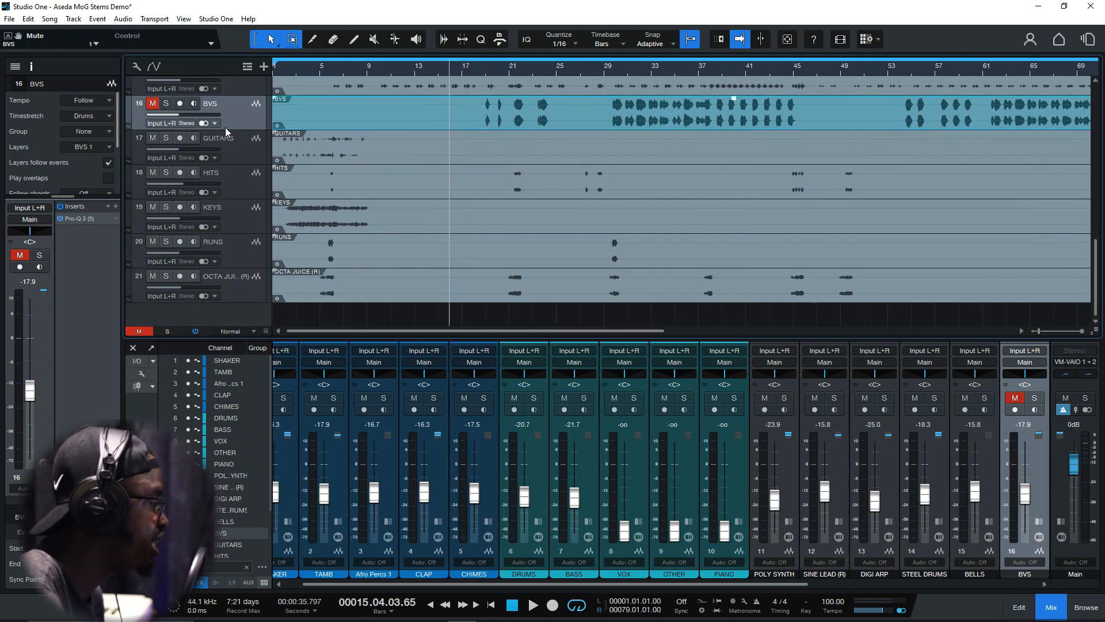
click(228, 147)
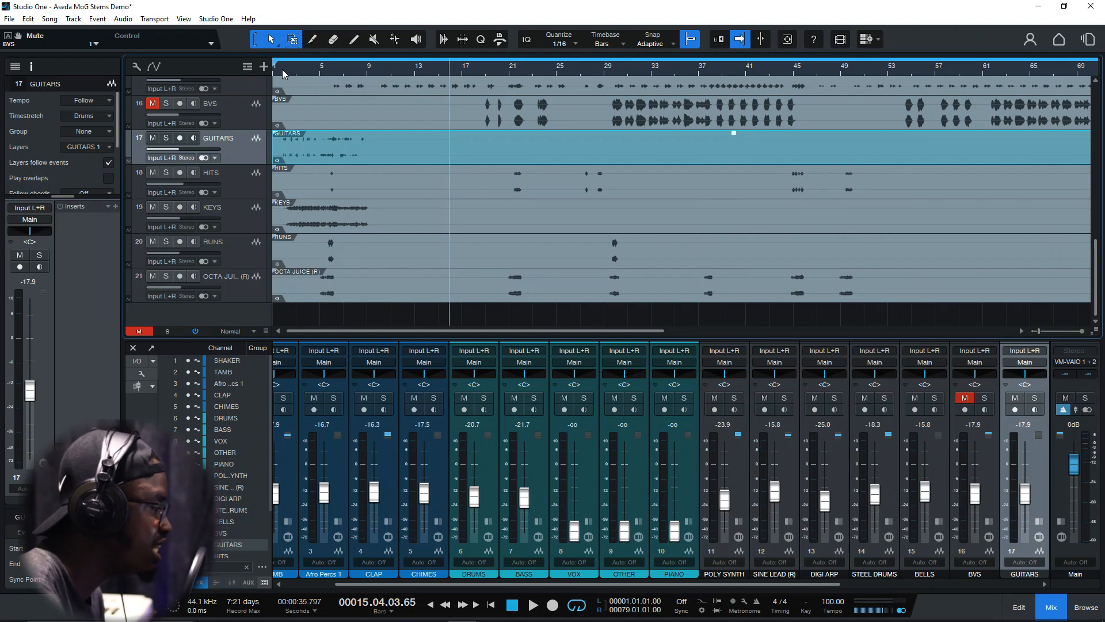
click(281, 70)
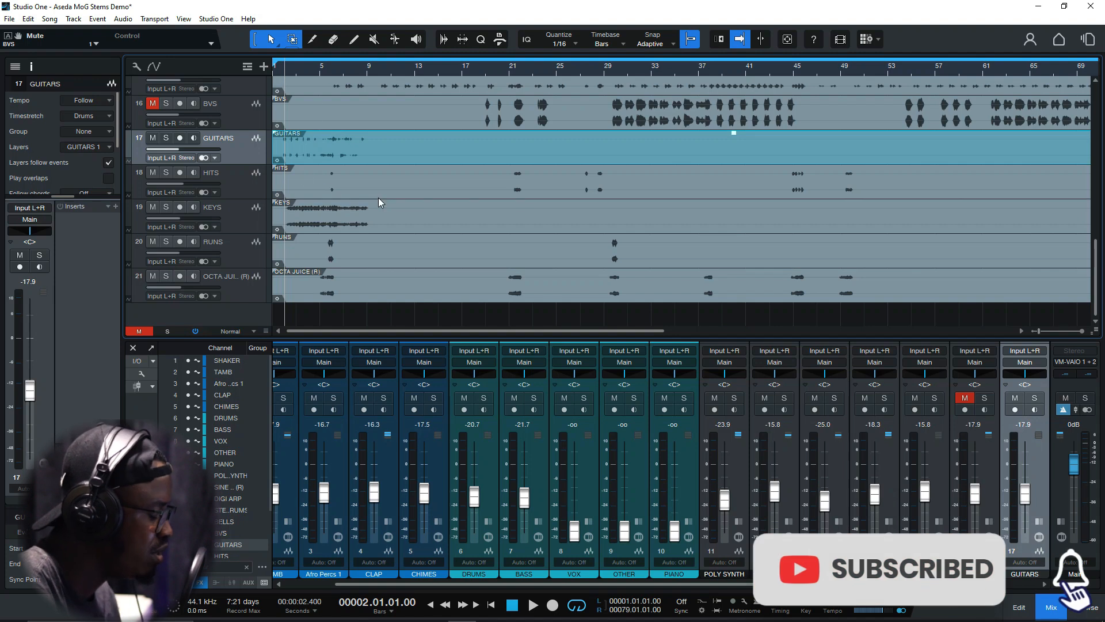
key(space)
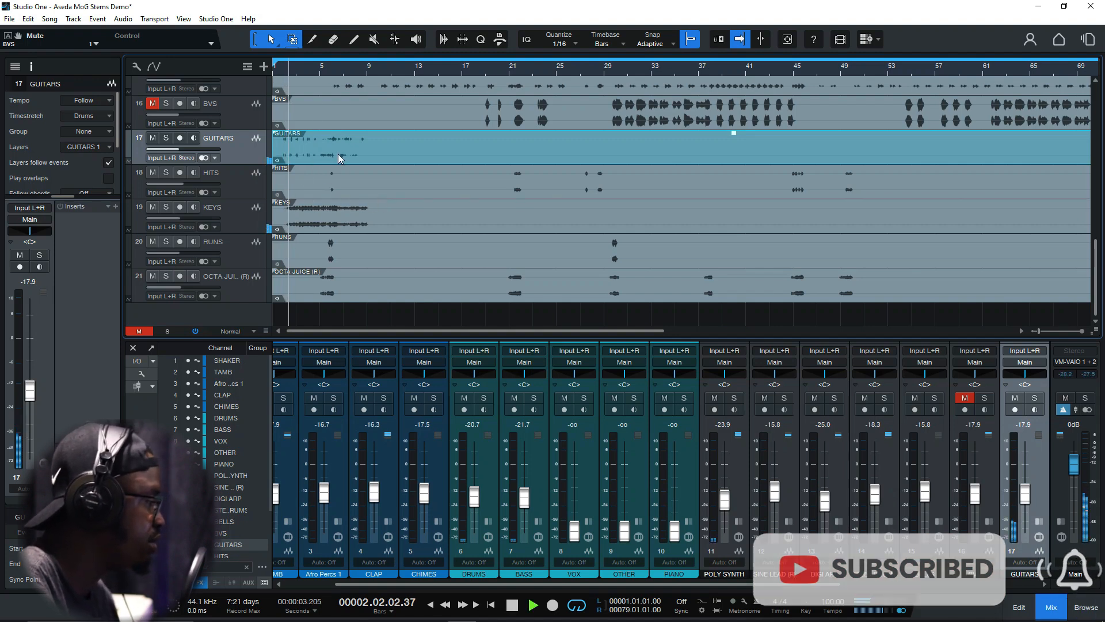
key(space)
Solo the GUITARS track, listen to its intro part, stop playback and return to bar 2
click(165, 138)
key(space)
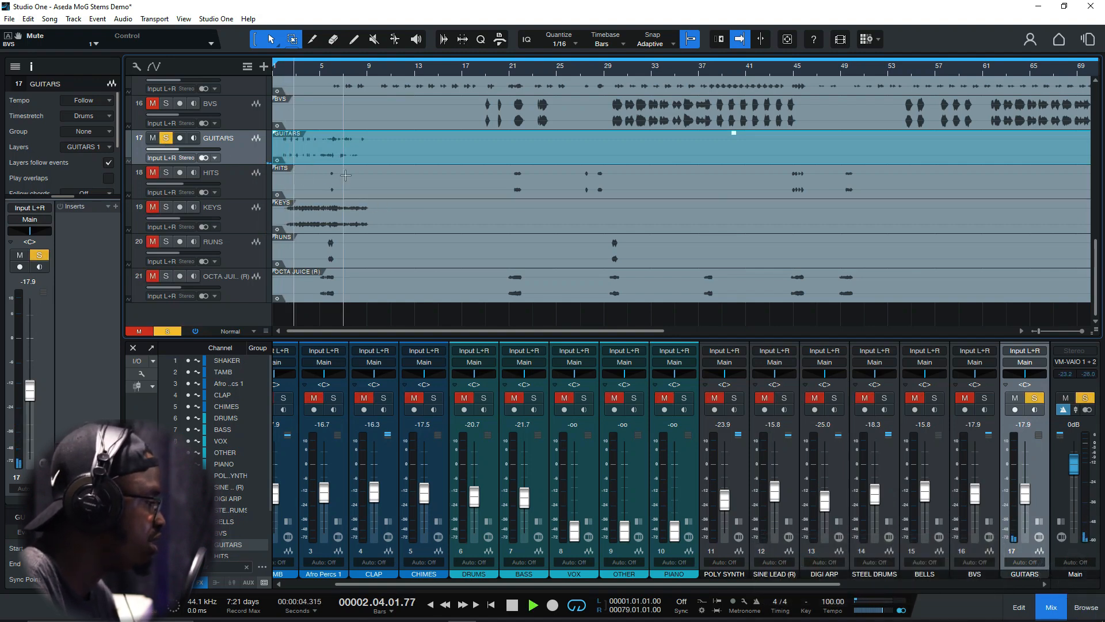
key(space)
click(285, 69)
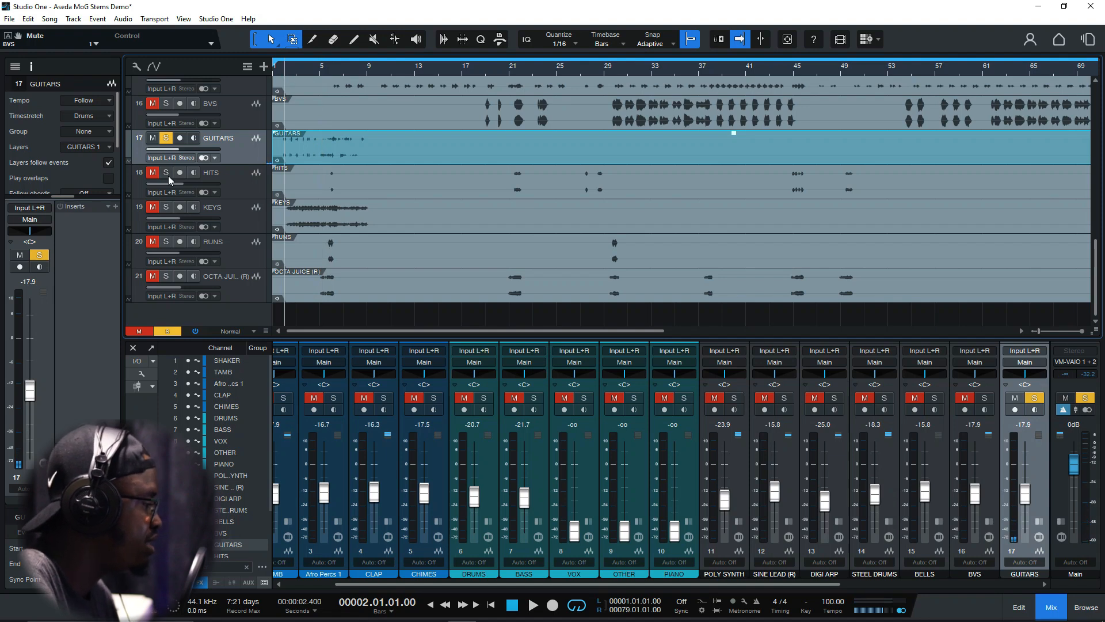
Switch the solo from GUITARS to the HITS track, select HITS and play it from bar 21
click(166, 139)
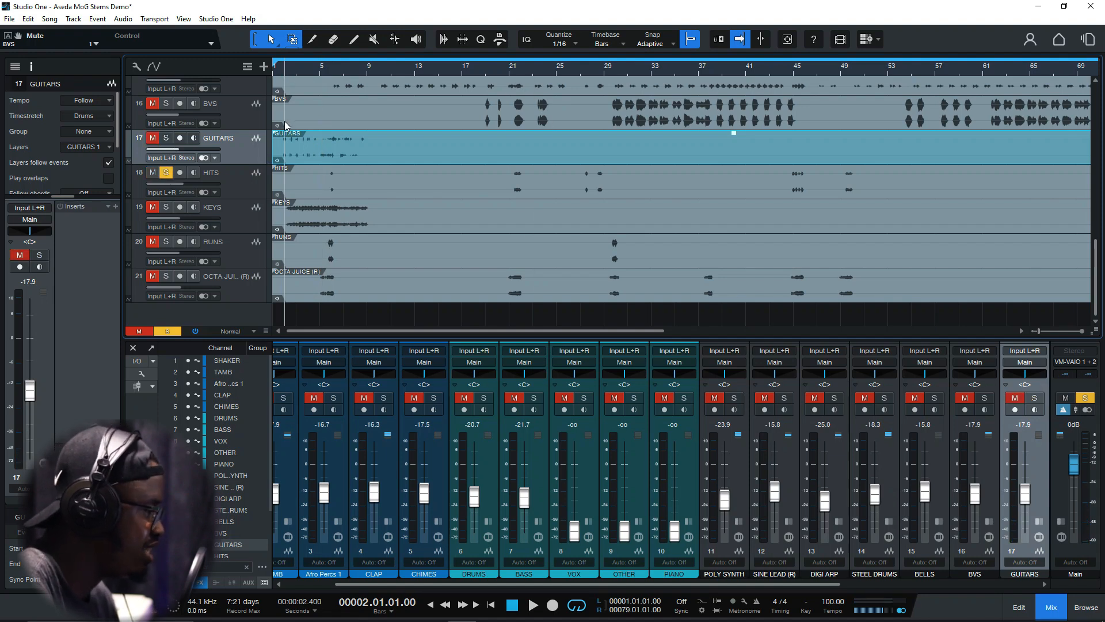
click(513, 70)
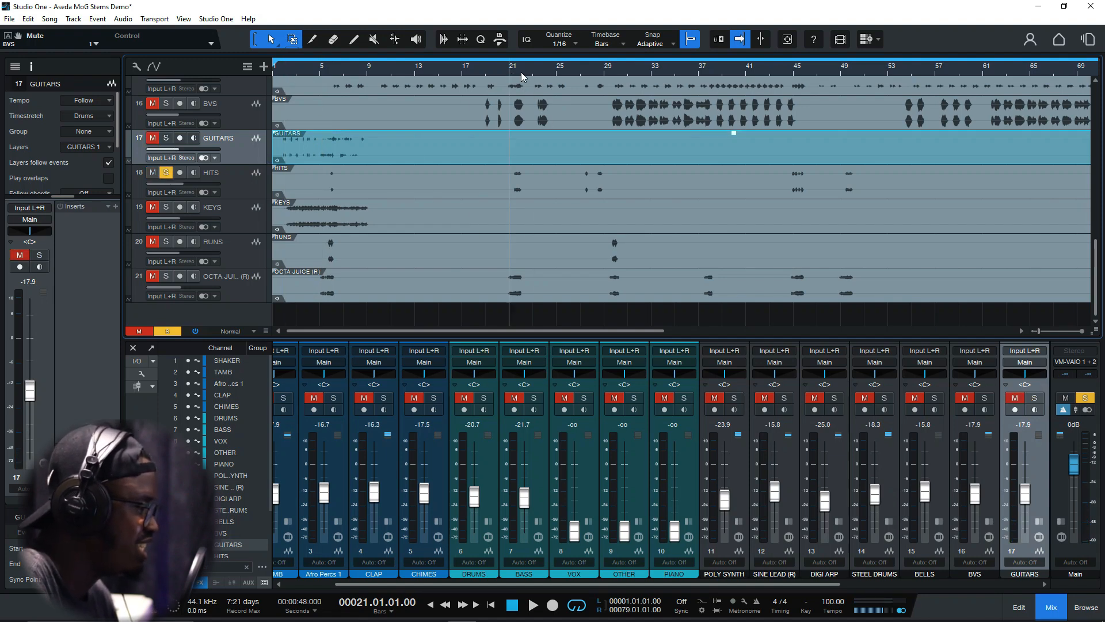
click(518, 70)
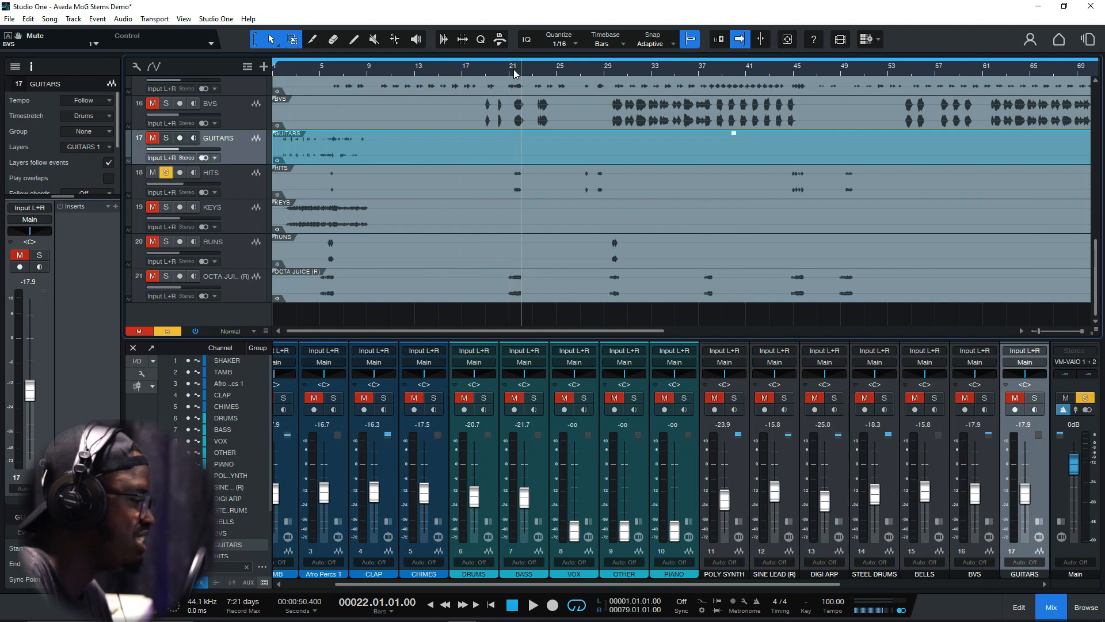
click(511, 72)
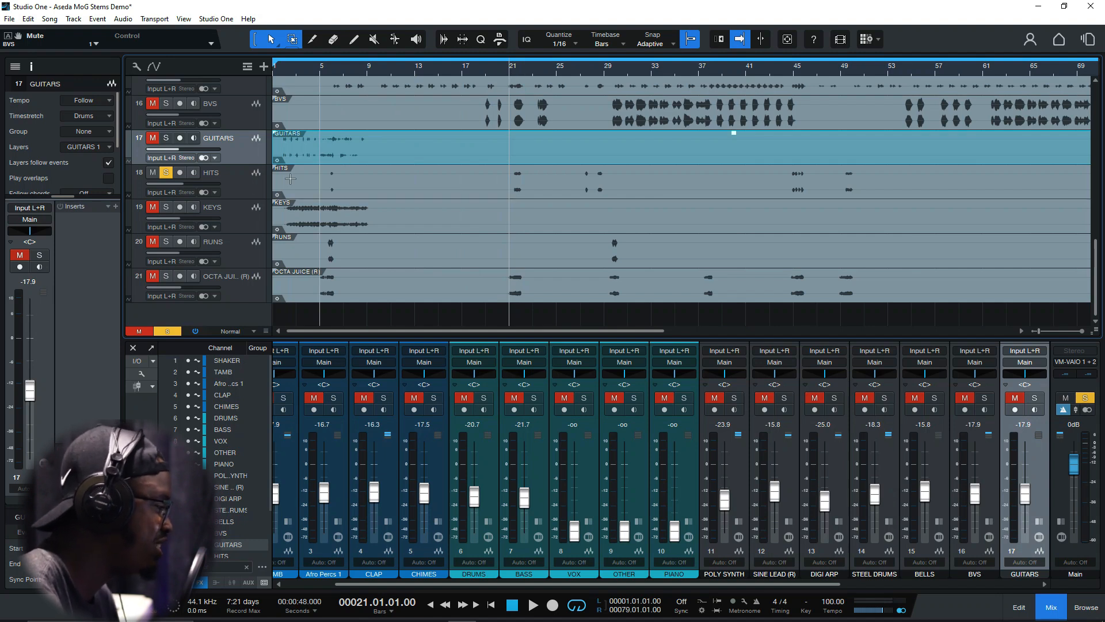
click(253, 185)
key(space)
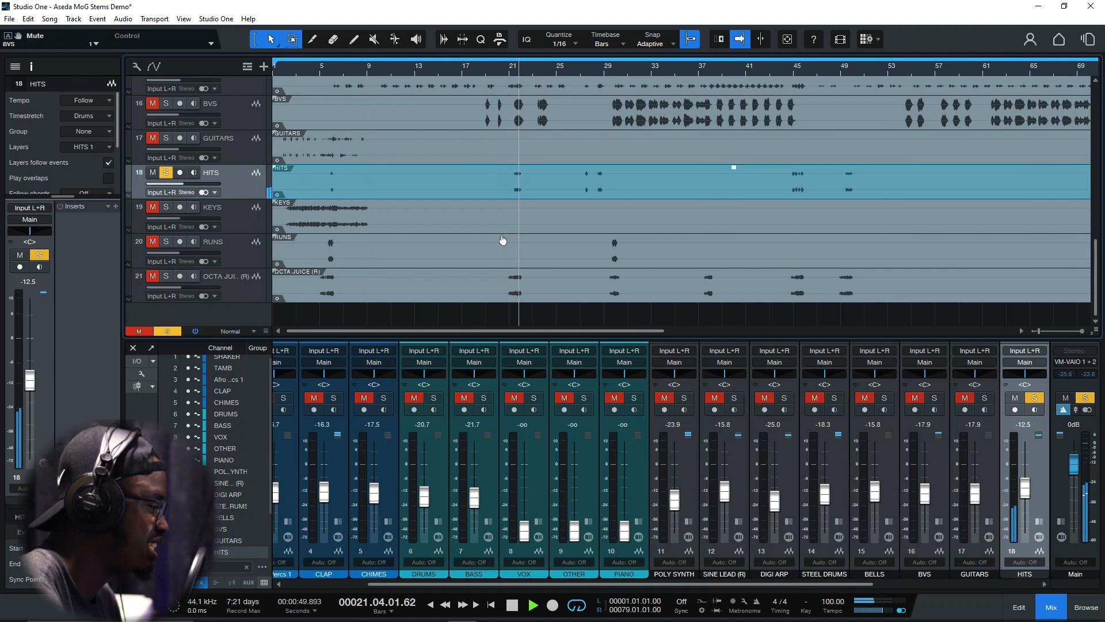
Play the soloed HITS track from bar 45, stop playback and clear the HITS solo
key(space)
click(789, 73)
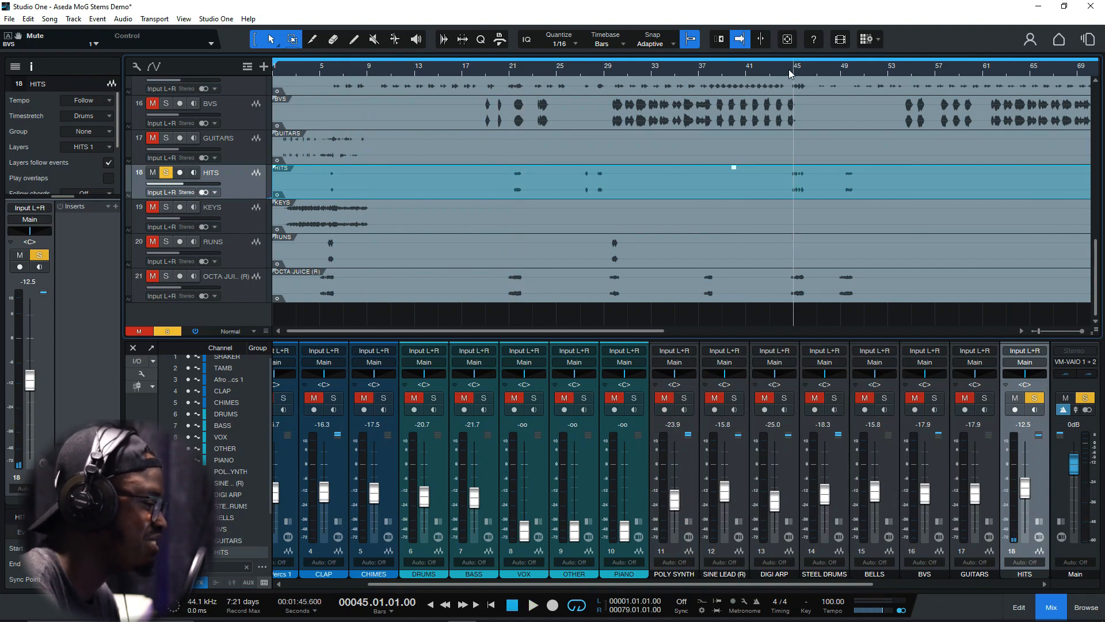
click(788, 71)
key(space)
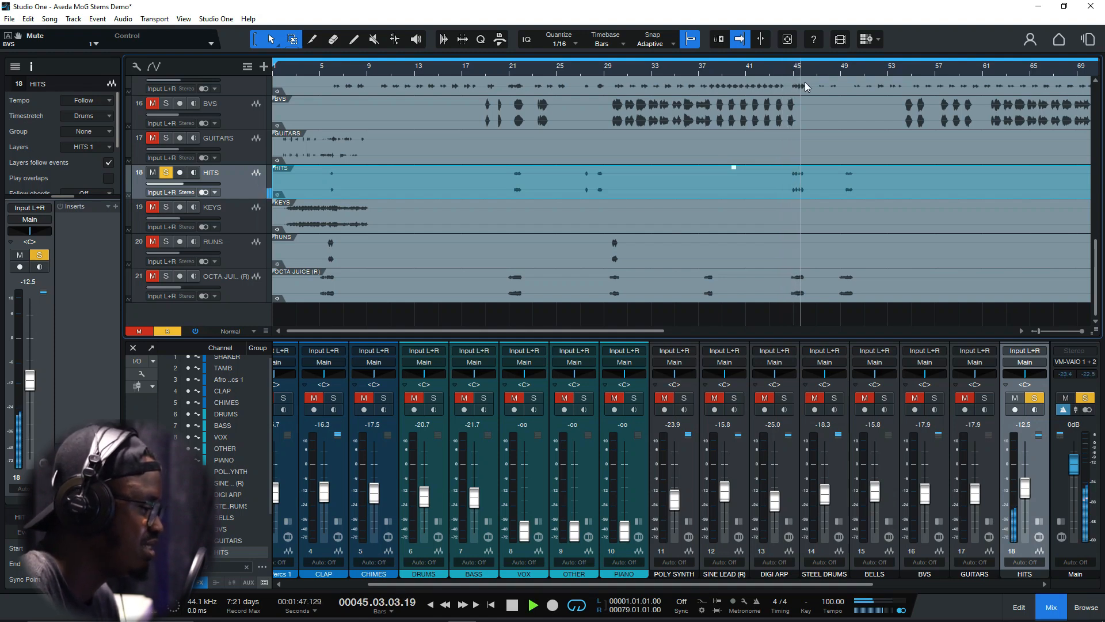
key(space)
click(166, 173)
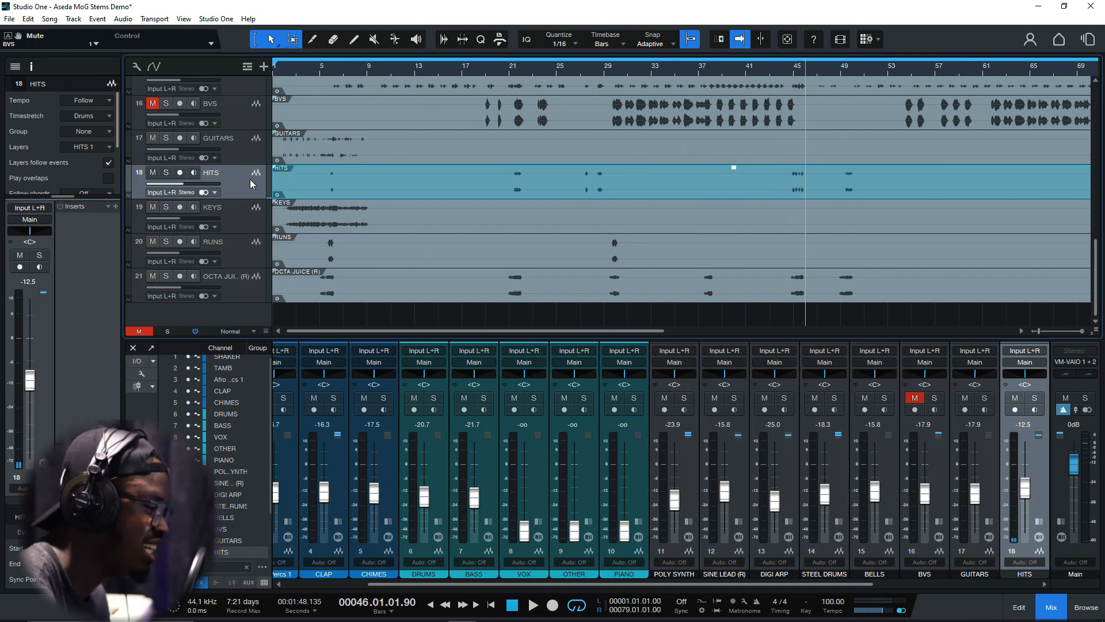
Select and solo the KEYS track, listen to it from bar 2, stop playback and clear the solo
click(229, 216)
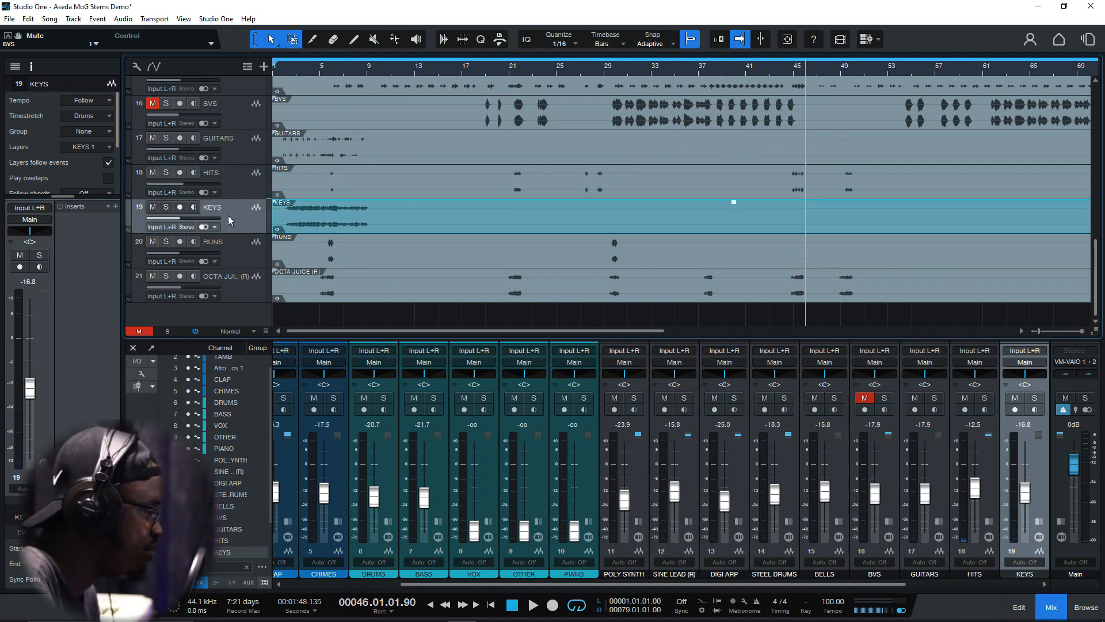
click(284, 72)
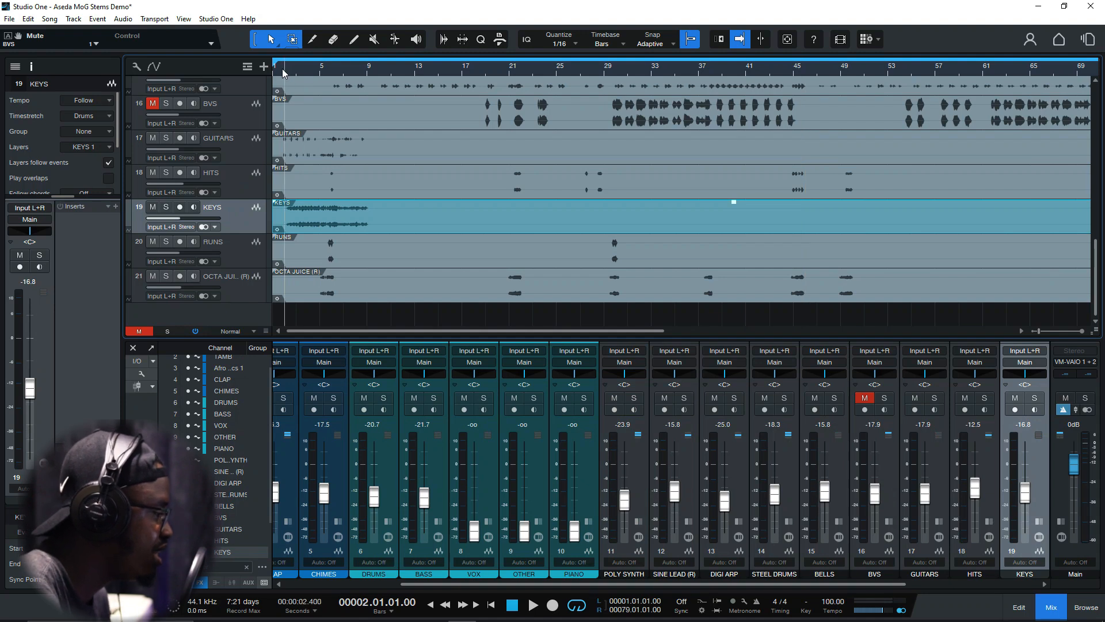
click(165, 207)
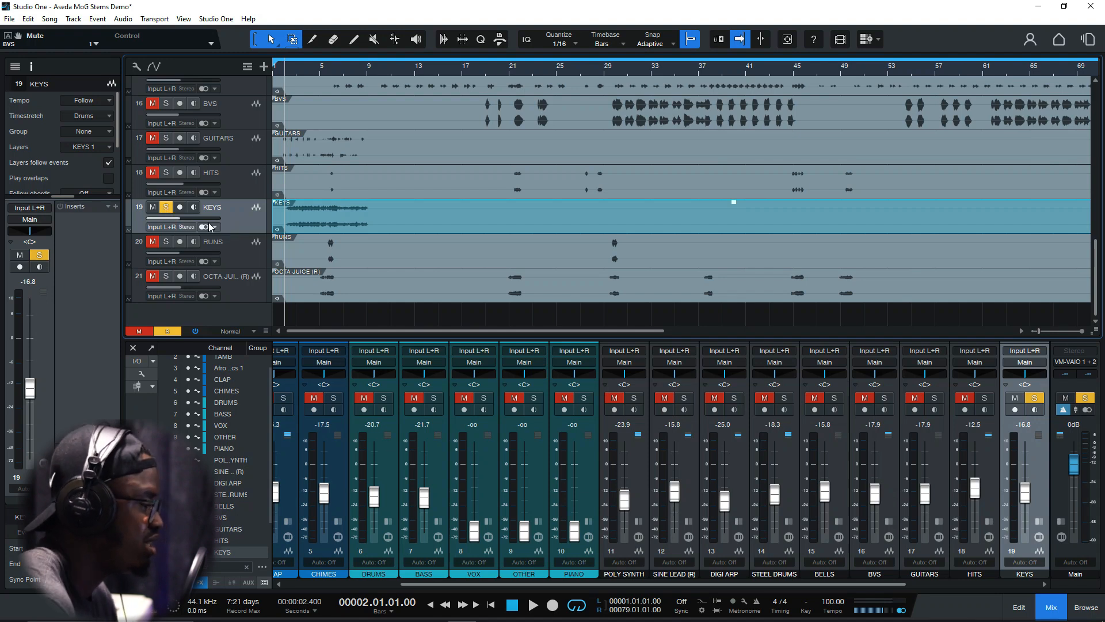
key(space)
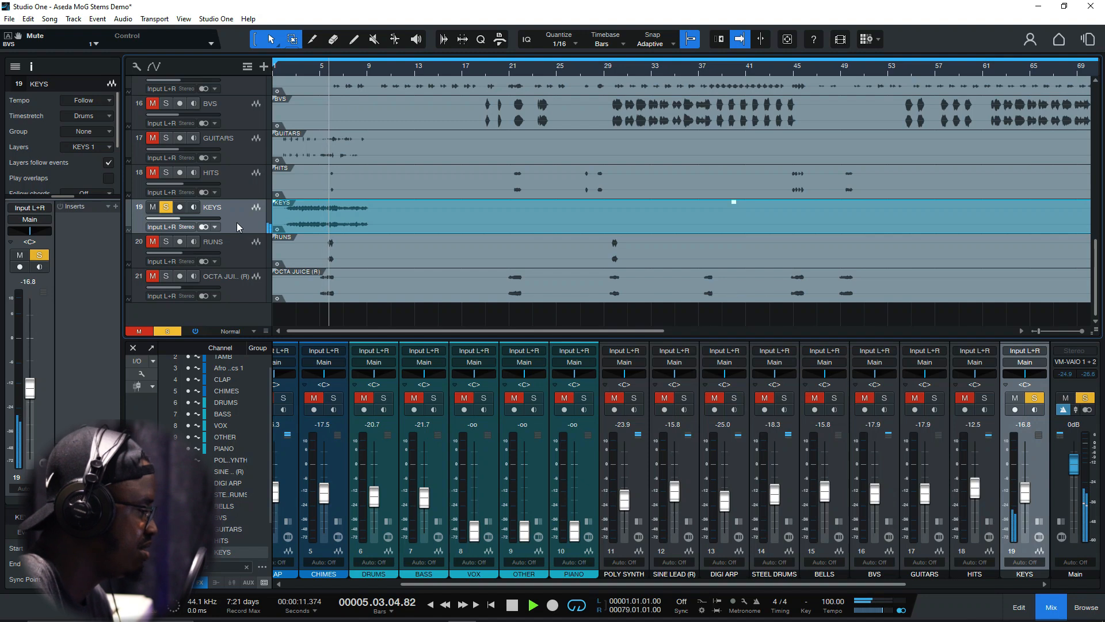
key(space)
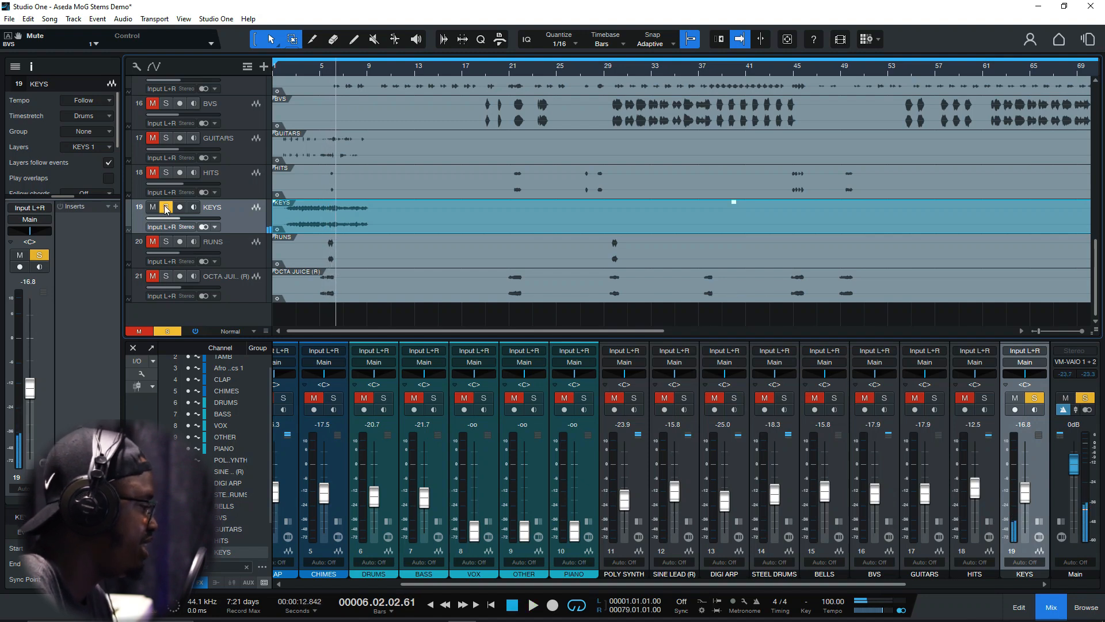
click(165, 207)
Select the RUNS track, solo it and listen to its first phrase from bar 5, zoomed in on the timeline
click(226, 246)
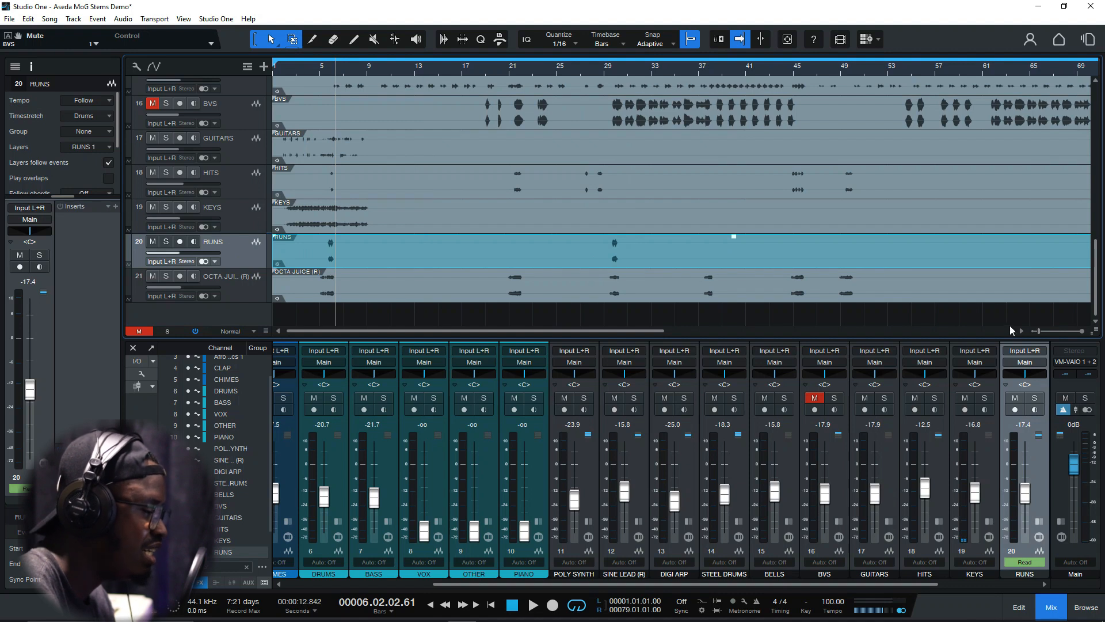
click(1045, 331)
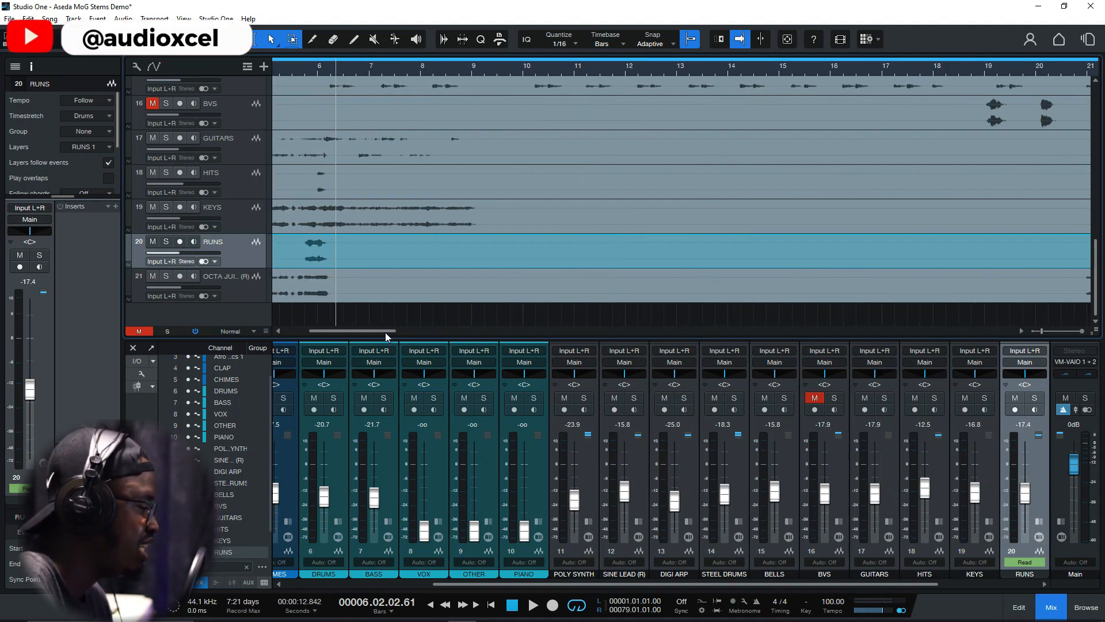
drag(385, 332, 341, 333)
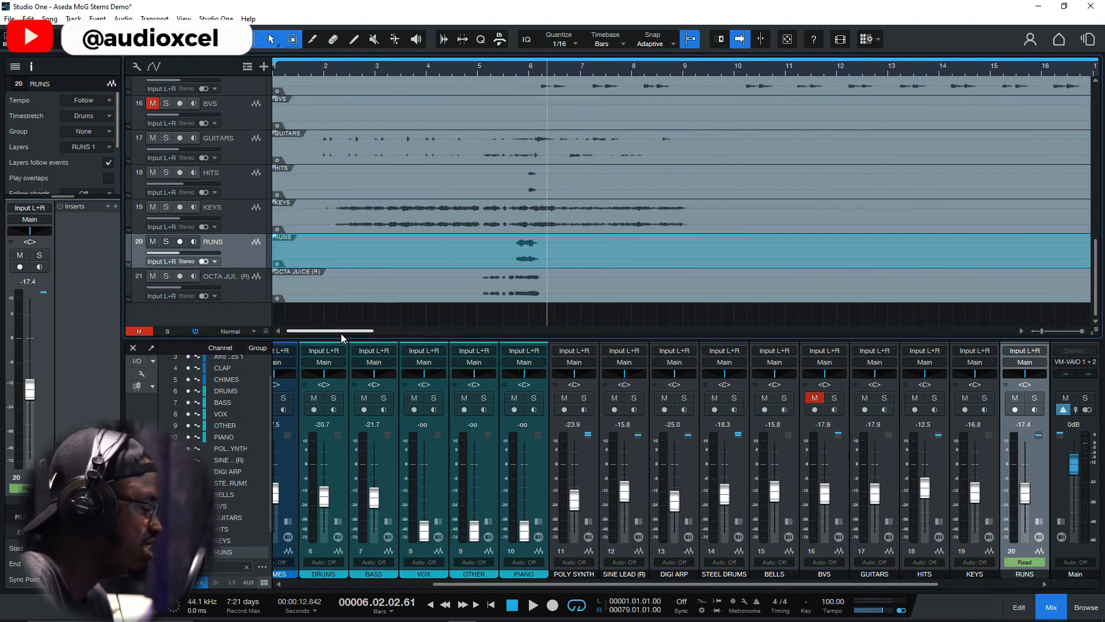
click(507, 69)
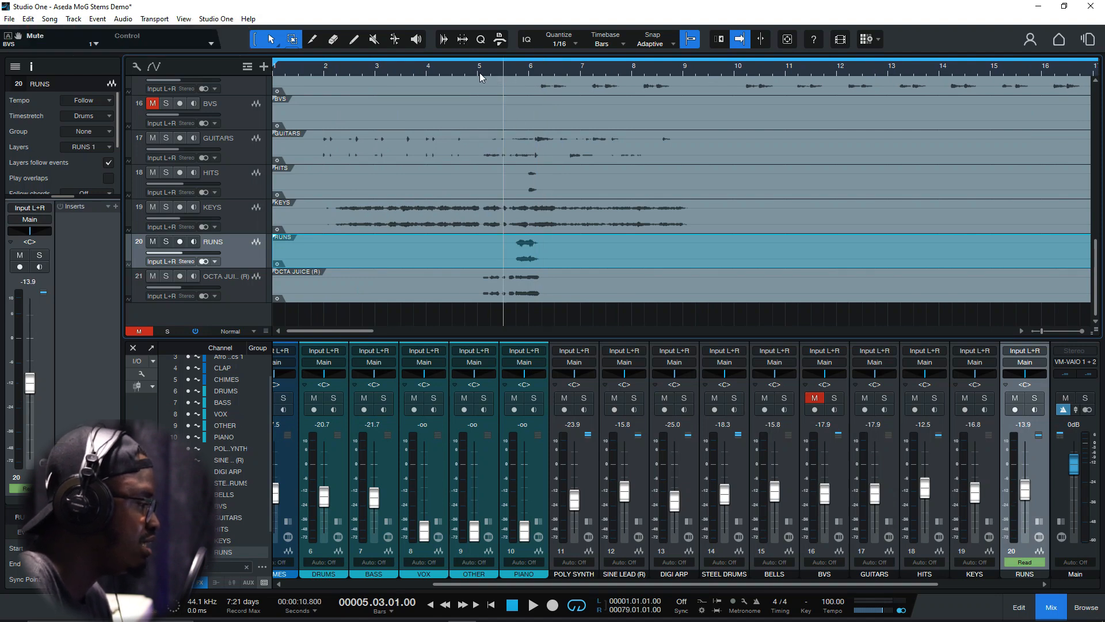
click(479, 73)
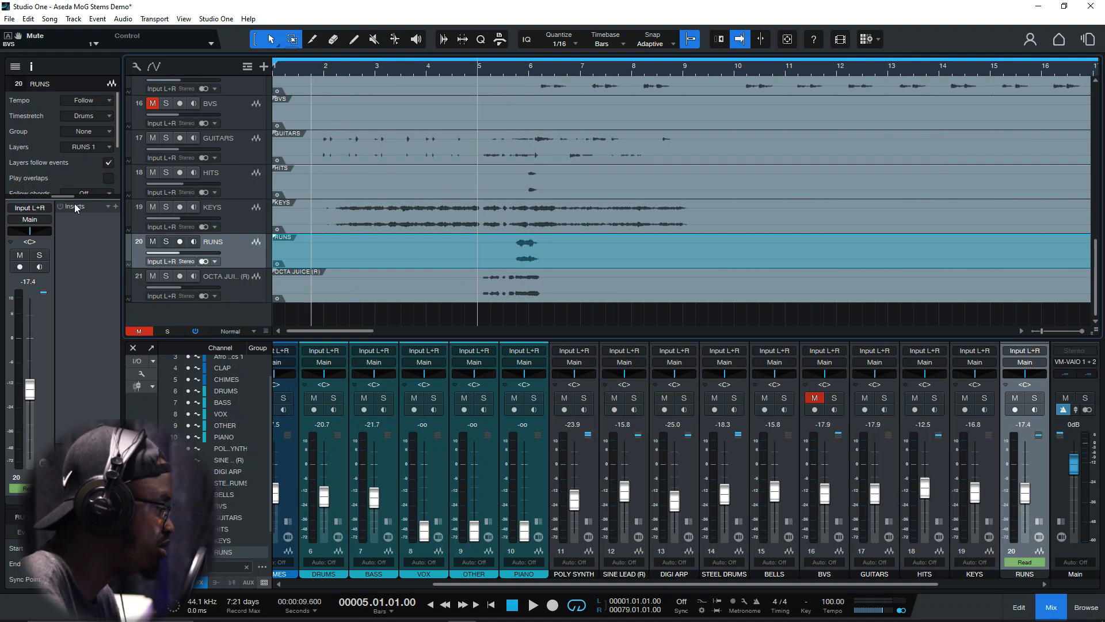
click(164, 242)
key(space)
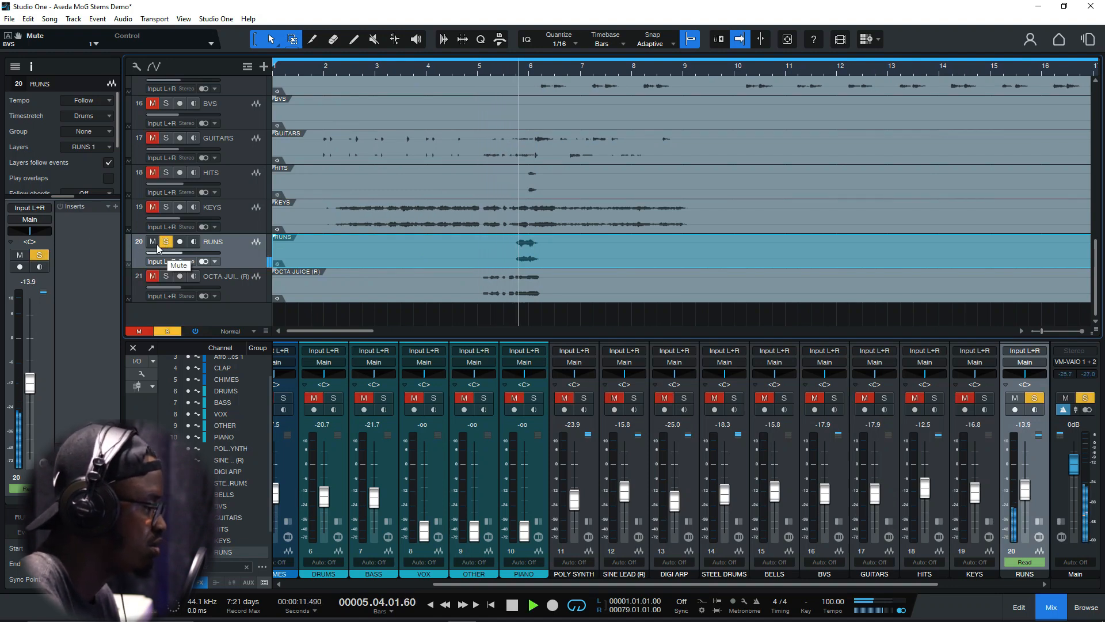
key(space)
Play the second phrase of the soloed RUNS track, starting shortly before bar 30
drag(309, 332, 419, 331)
click(699, 65)
key(space)
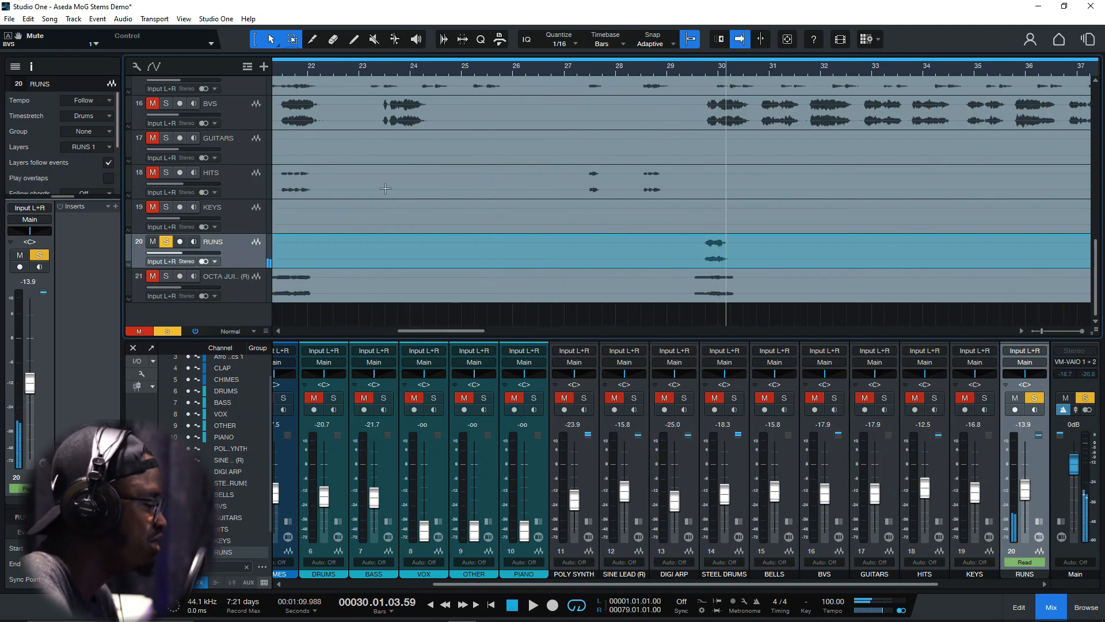
Replay the first RUNS phrase from beat 3 of bar 5, stop playback and return to the start of bar 5
drag(429, 329, 289, 333)
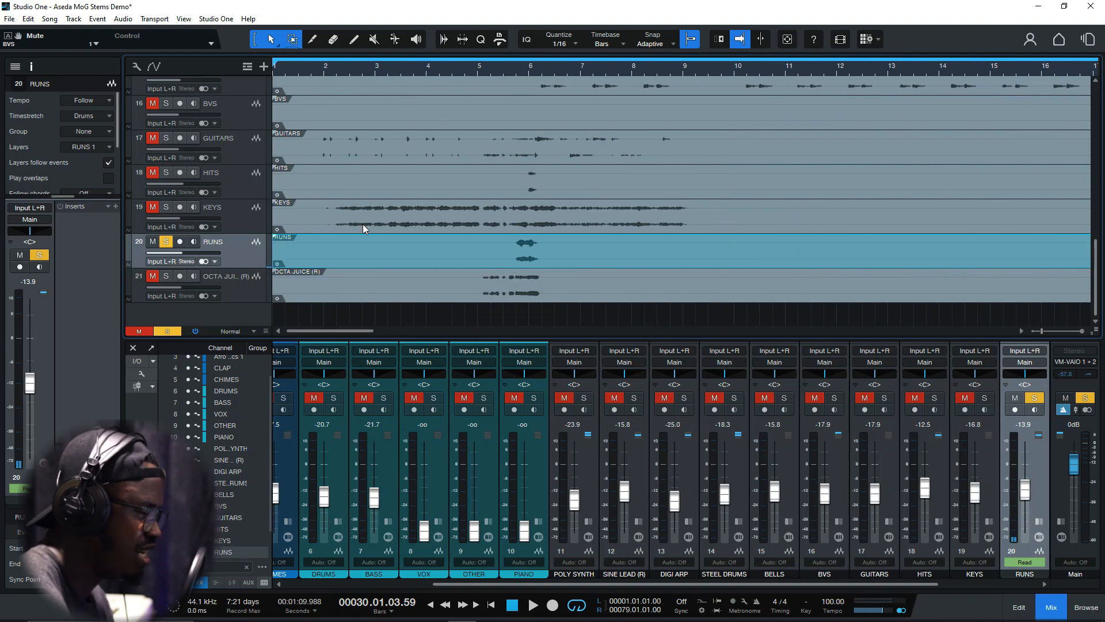
click(505, 69)
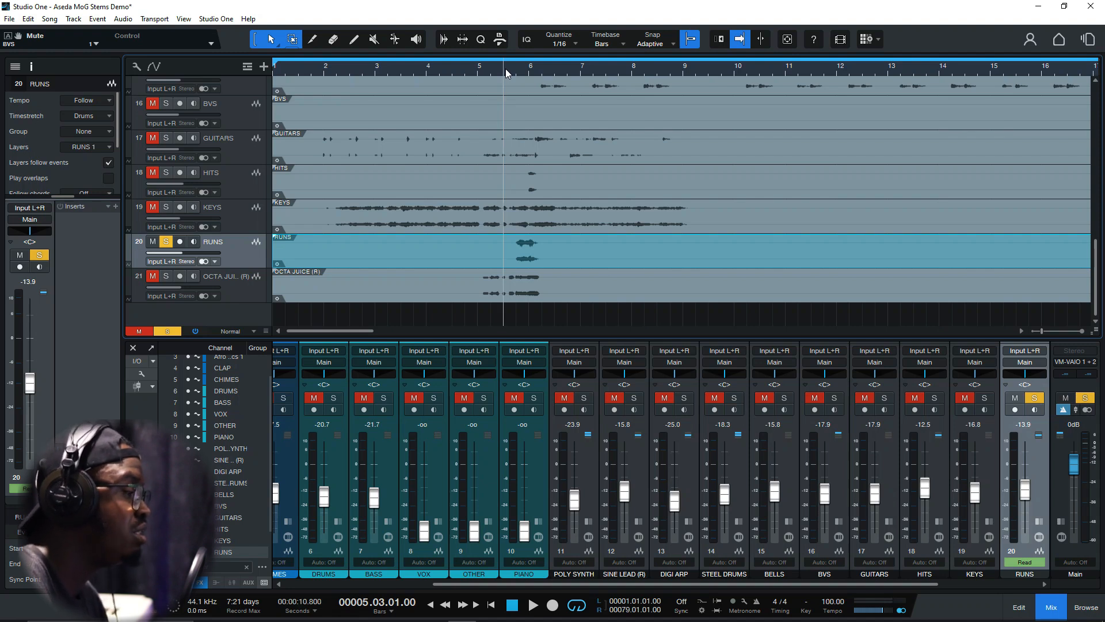
key(space)
key(space)
click(477, 70)
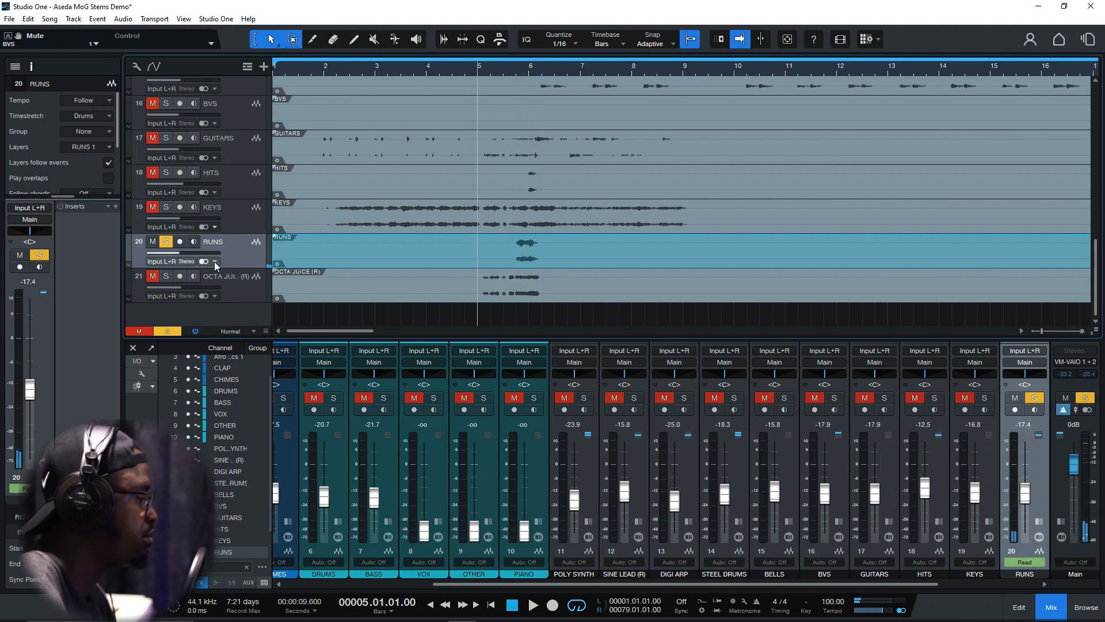
Switch the solo from RUNS to OCTA JUICE (R) and listen to its passage from bar 21
click(167, 242)
click(166, 277)
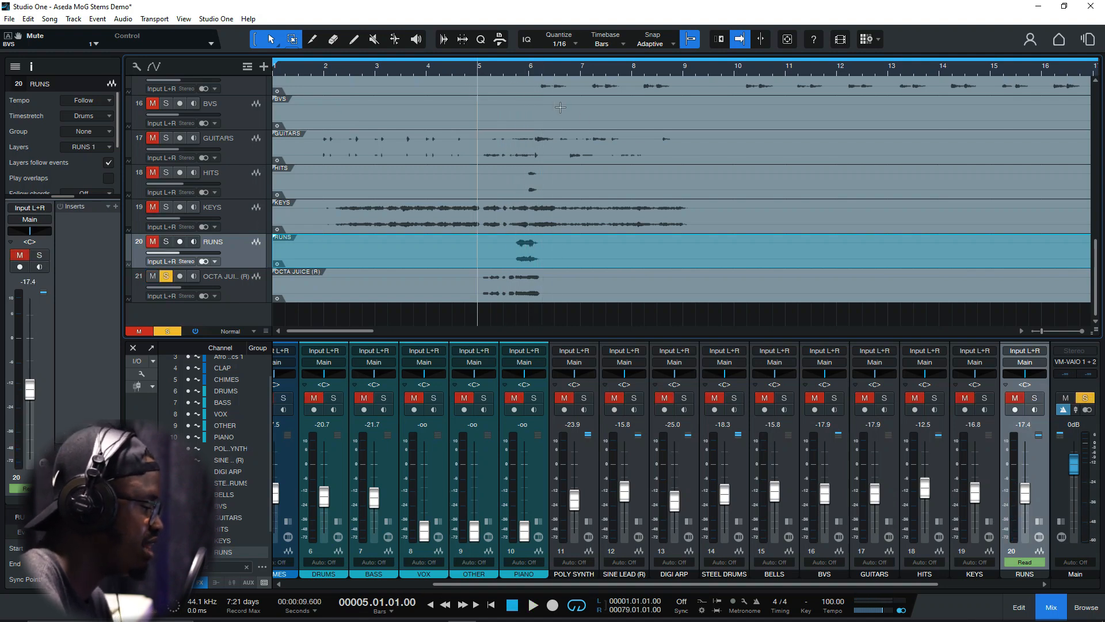
drag(365, 329, 457, 330)
click(444, 68)
key(space)
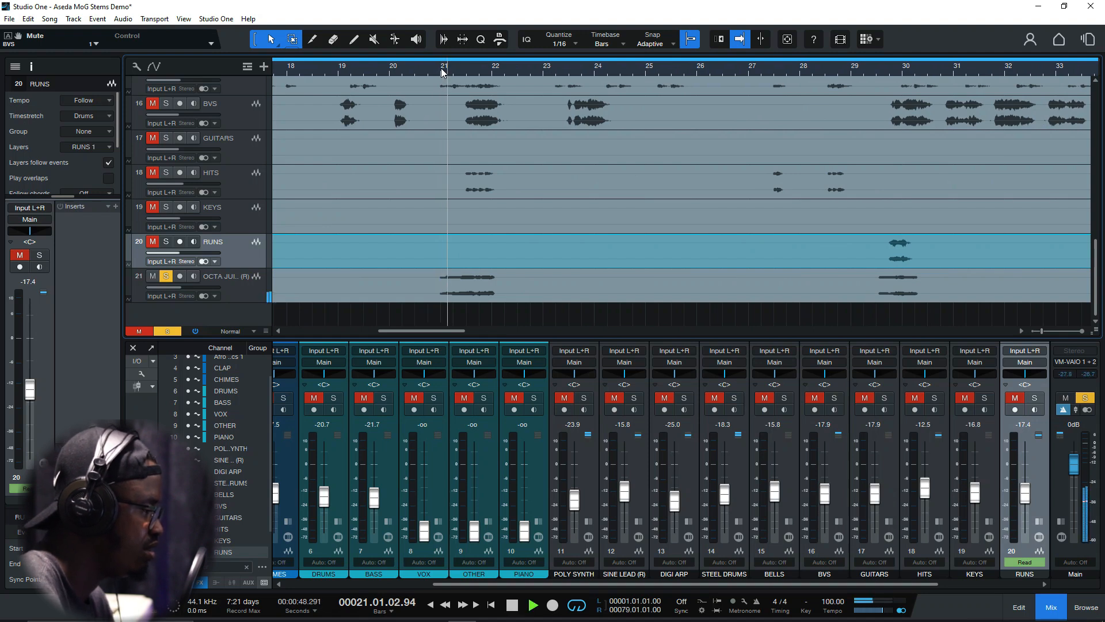
key(space)
Play the soloed OCTA JUICE (R) passage shortly before bar 30, stop and return to beat 3 of bar 29
drag(436, 329, 483, 330)
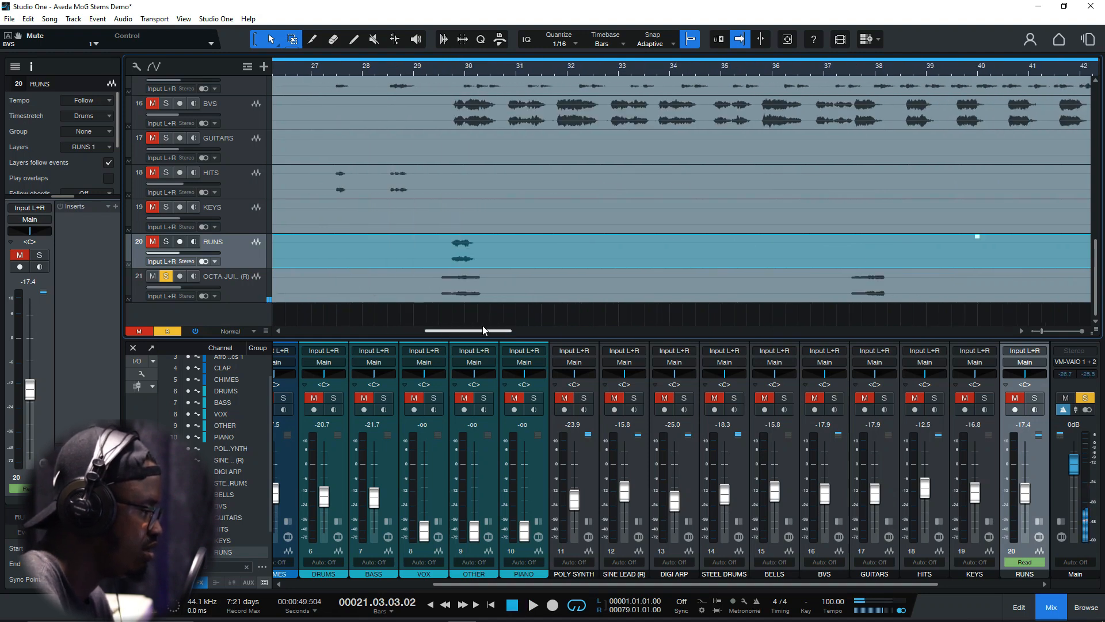
click(437, 71)
key(space)
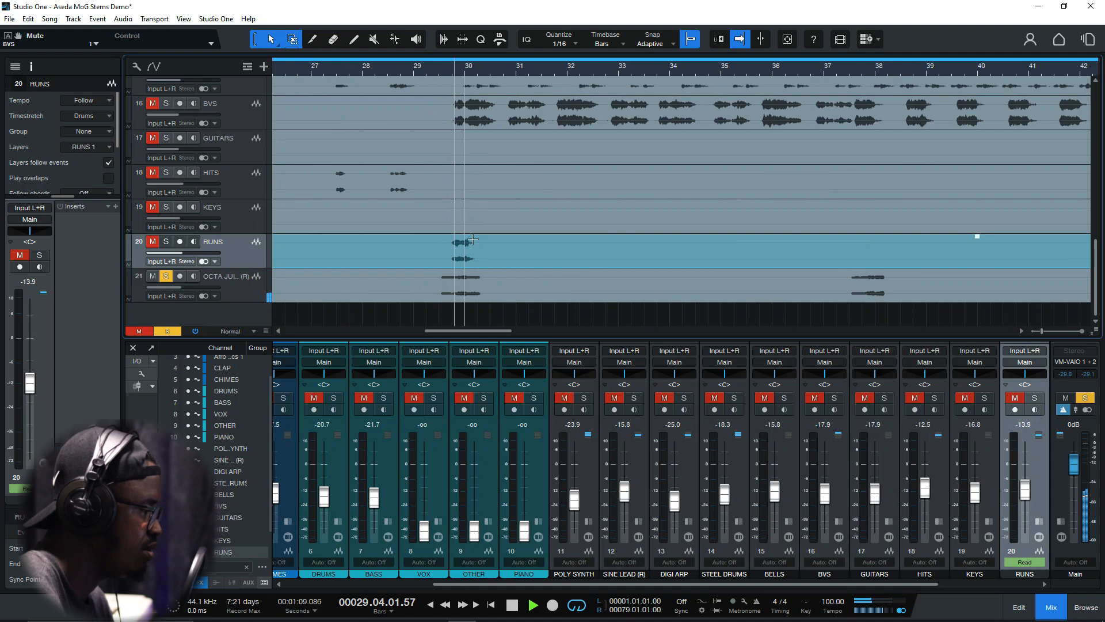
key(space)
click(445, 71)
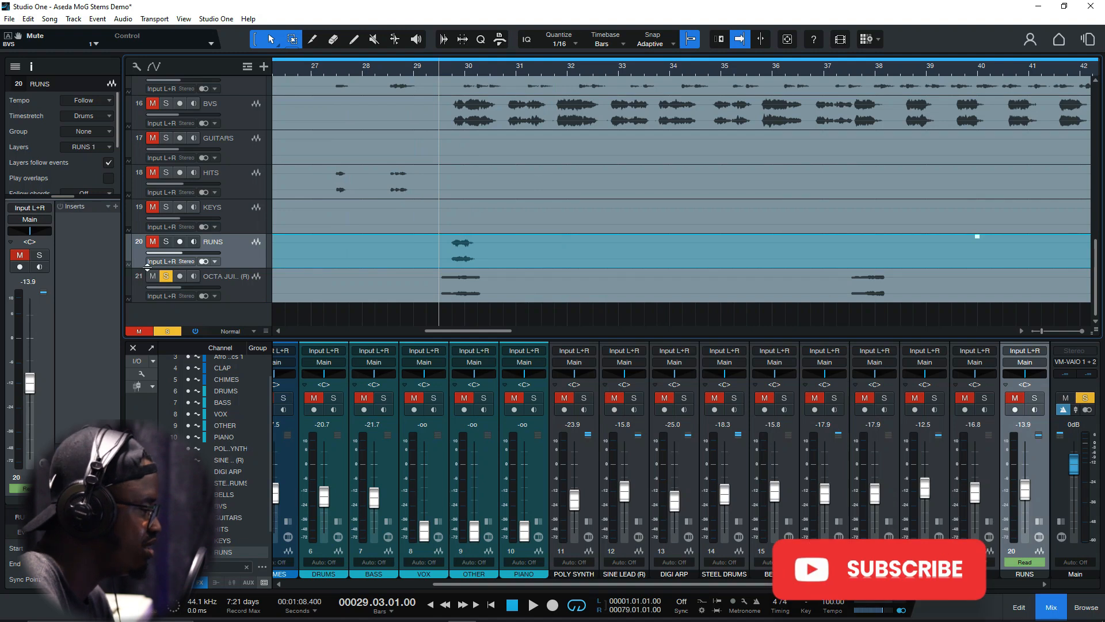
Clear the OCTA JUICE (R) solo and play the mix repeatedly from beat 3 of bar 29 into bar 30
click(168, 276)
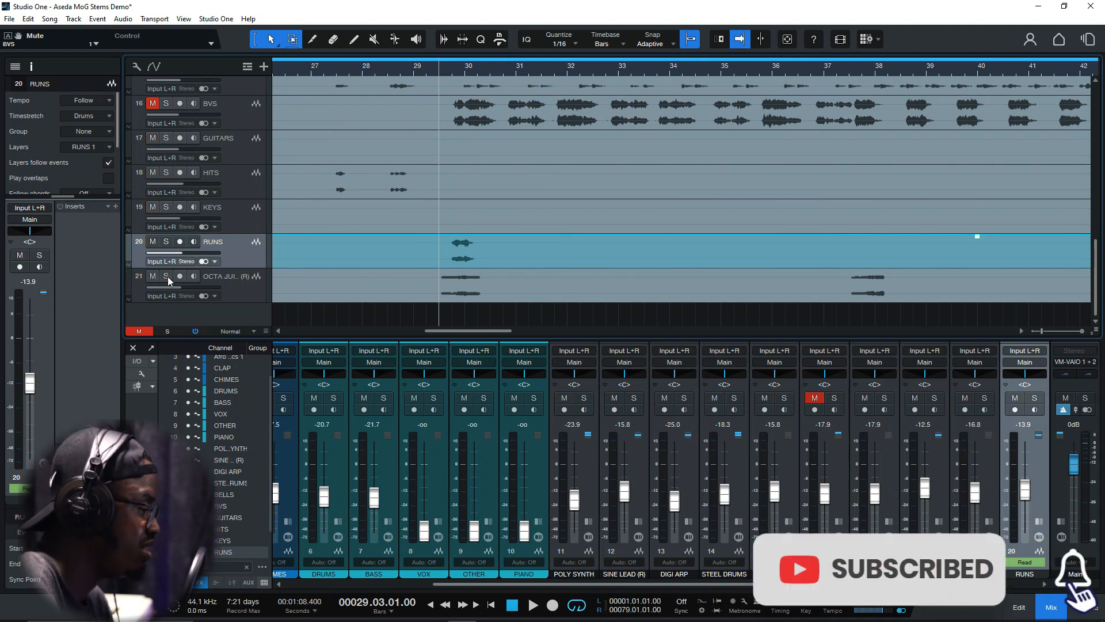
key(space)
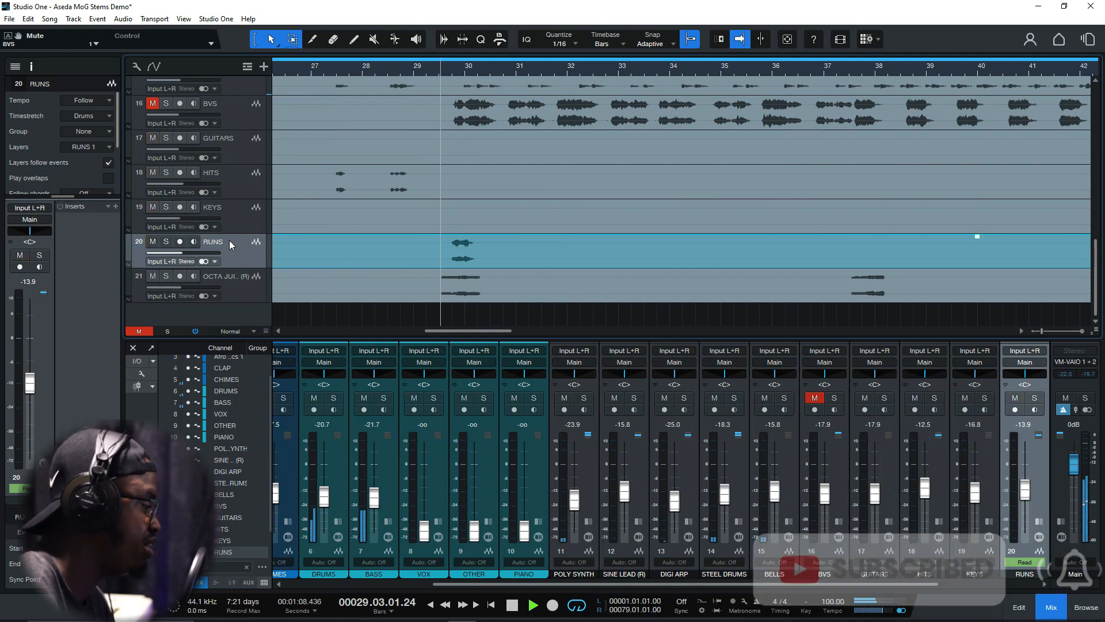
key(space)
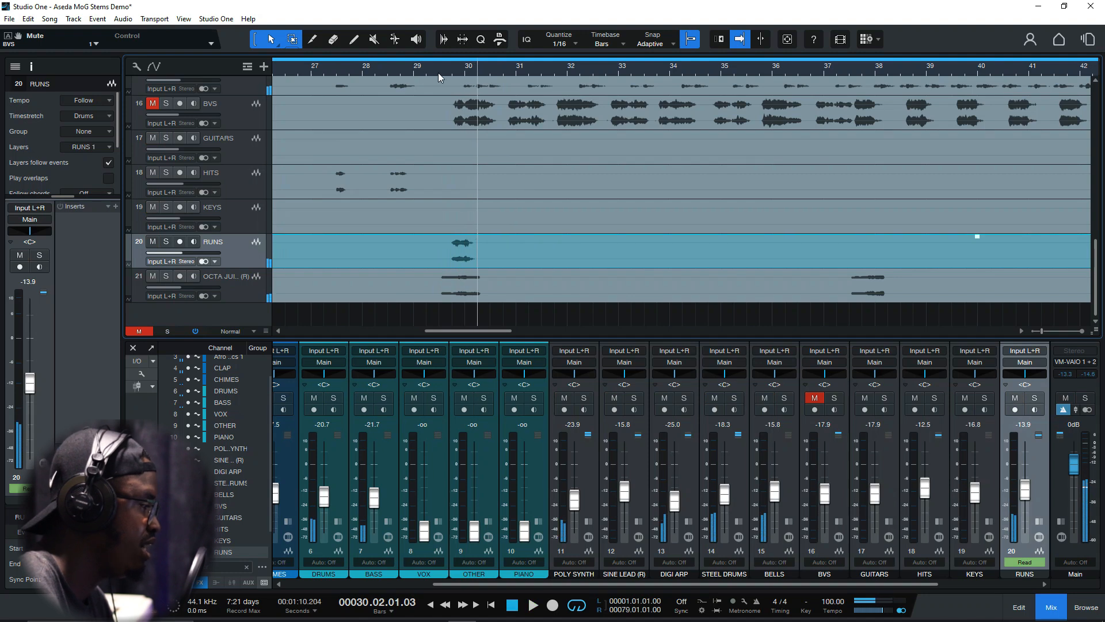
click(441, 68)
key(space)
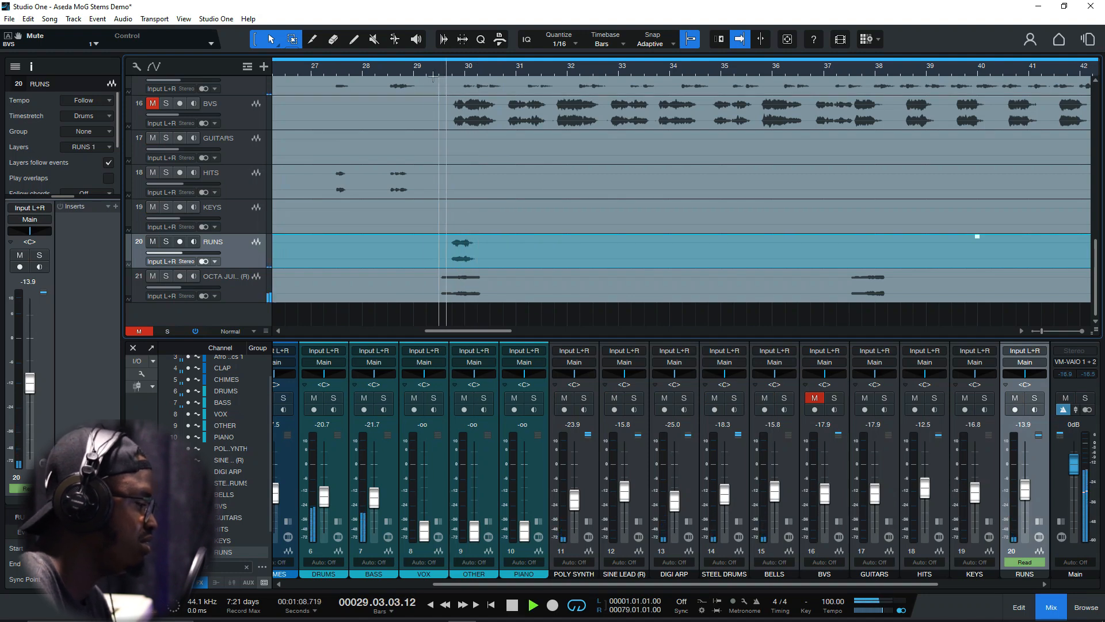
click(444, 70)
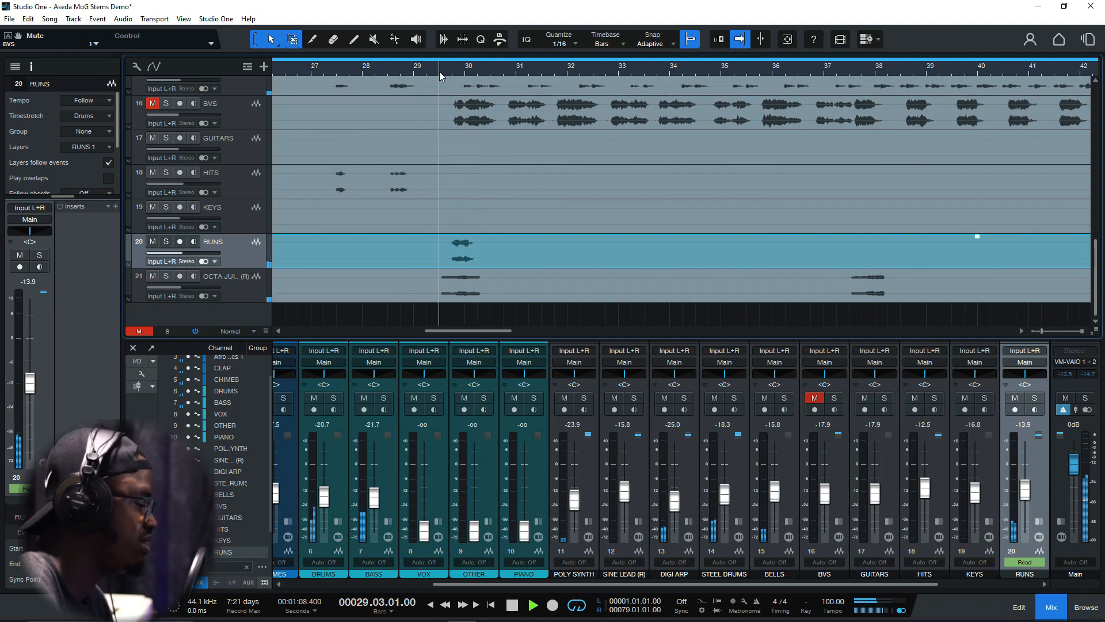
key(space)
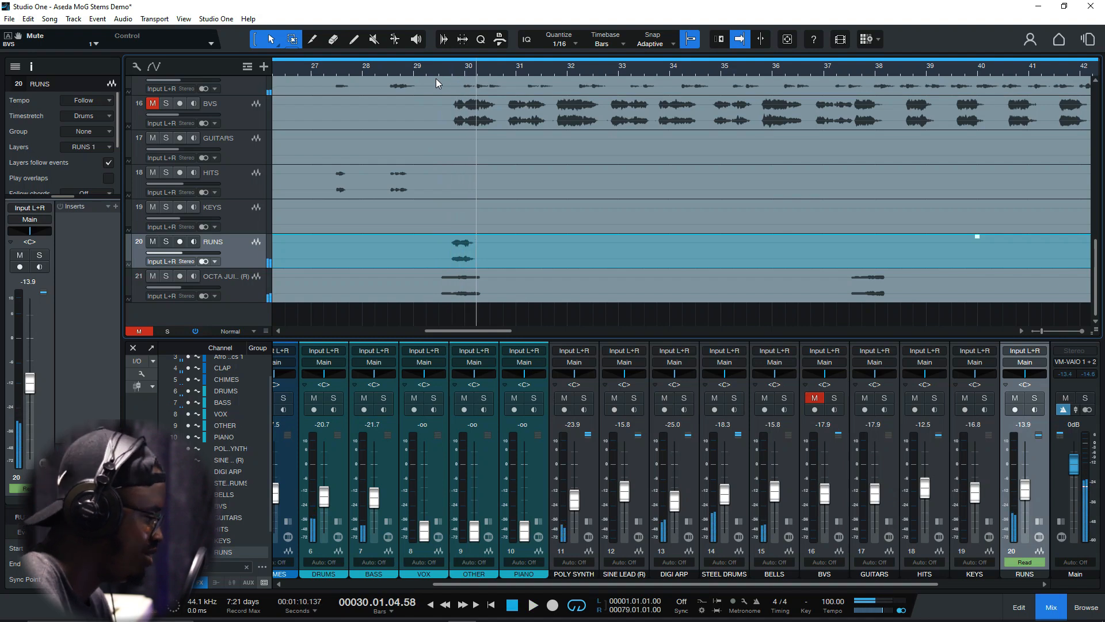
Replay the same unsoloed passage from beat 3 of bar 29 twice more, stopping playback each time
click(440, 70)
key(space)
key(space)
click(440, 72)
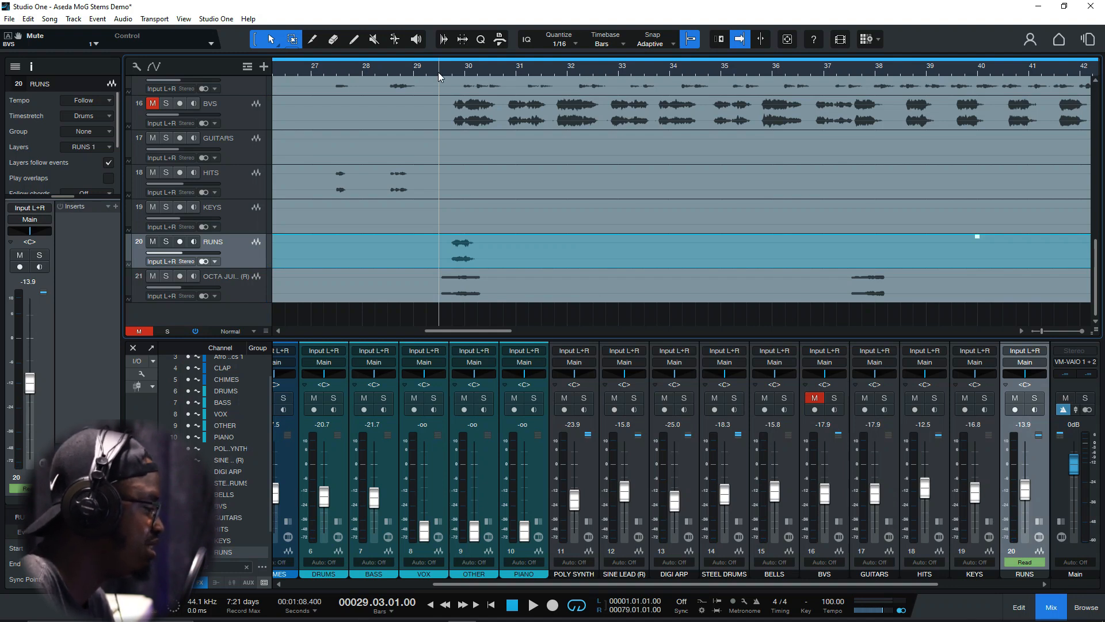
key(space)
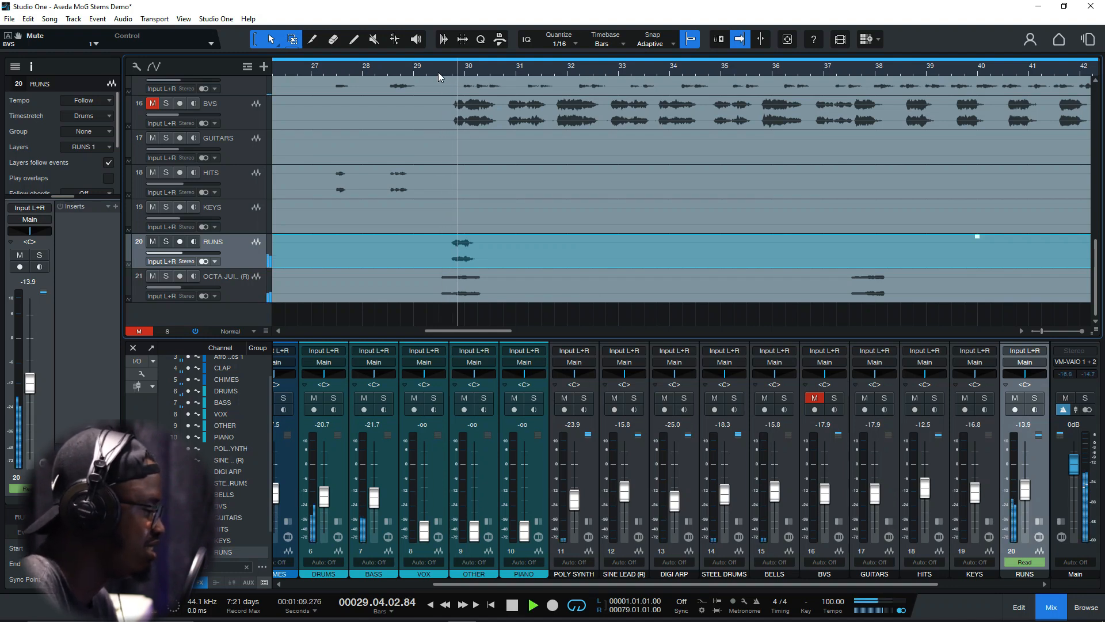
key(space)
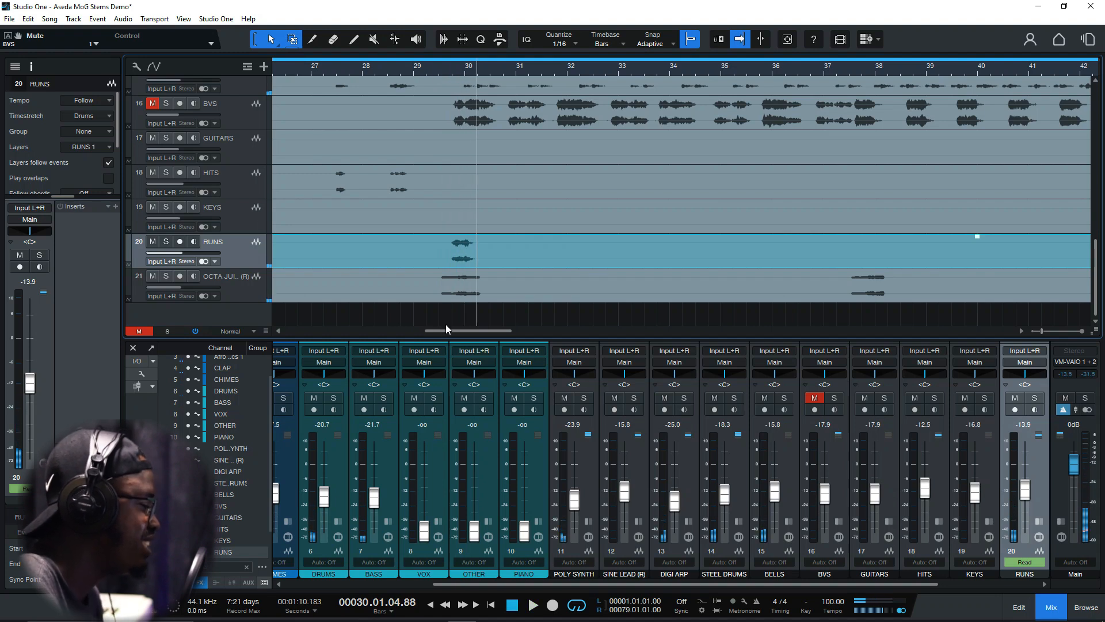
Select the OCTA JUICE (R) track and look back over the tracks above, from VOX to STEEL DRUMS
scroll(442, 333, left, 1)
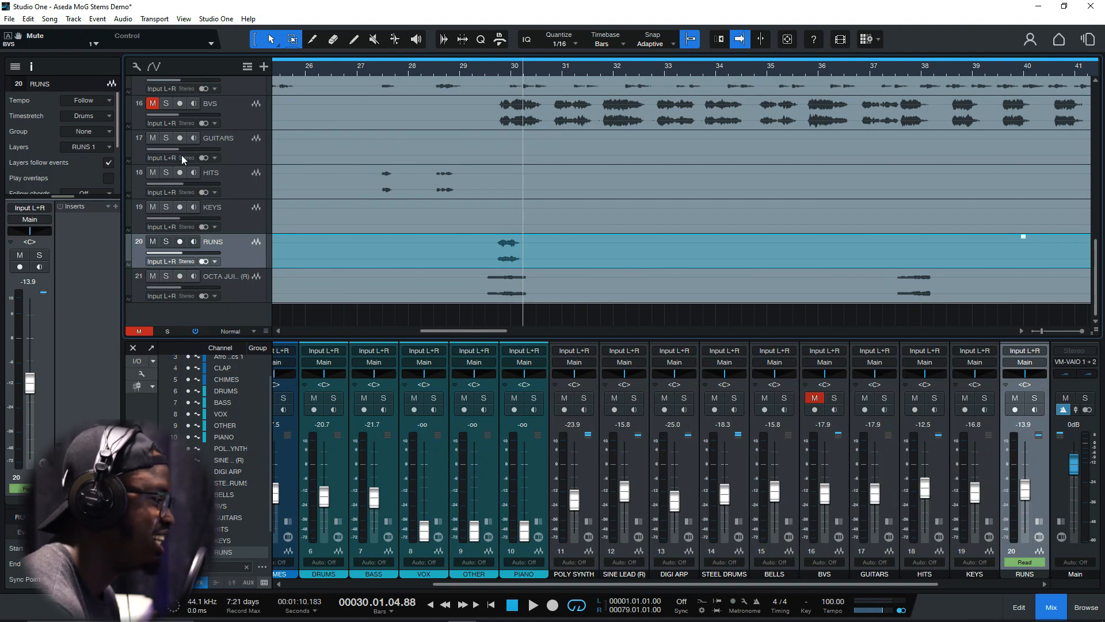
click(227, 277)
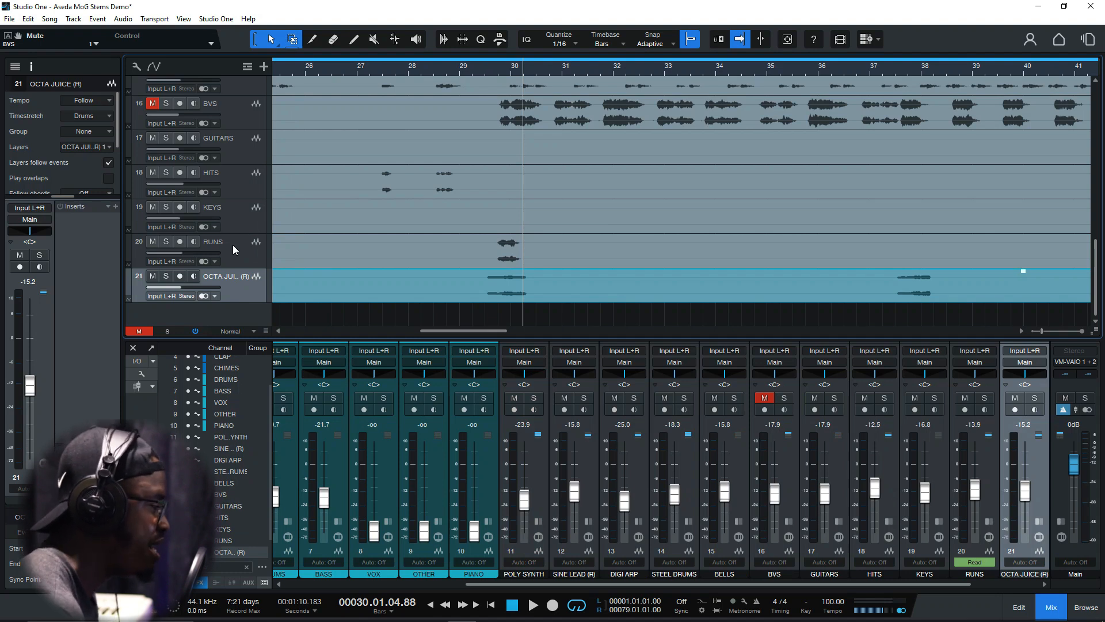
scroll(232, 245, up, 5)
scroll(234, 239, up, 3)
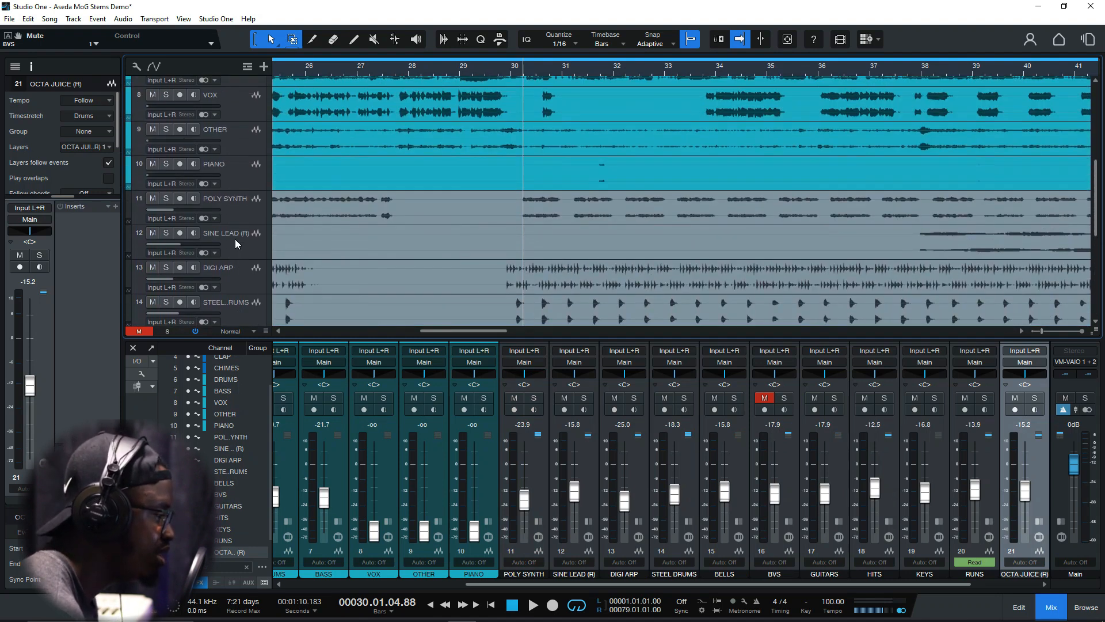
Enlarge the mixer to show inserts and sends, and look across the channels from PIANO to VINATGE VERB
drag(1095, 207, 1095, 117)
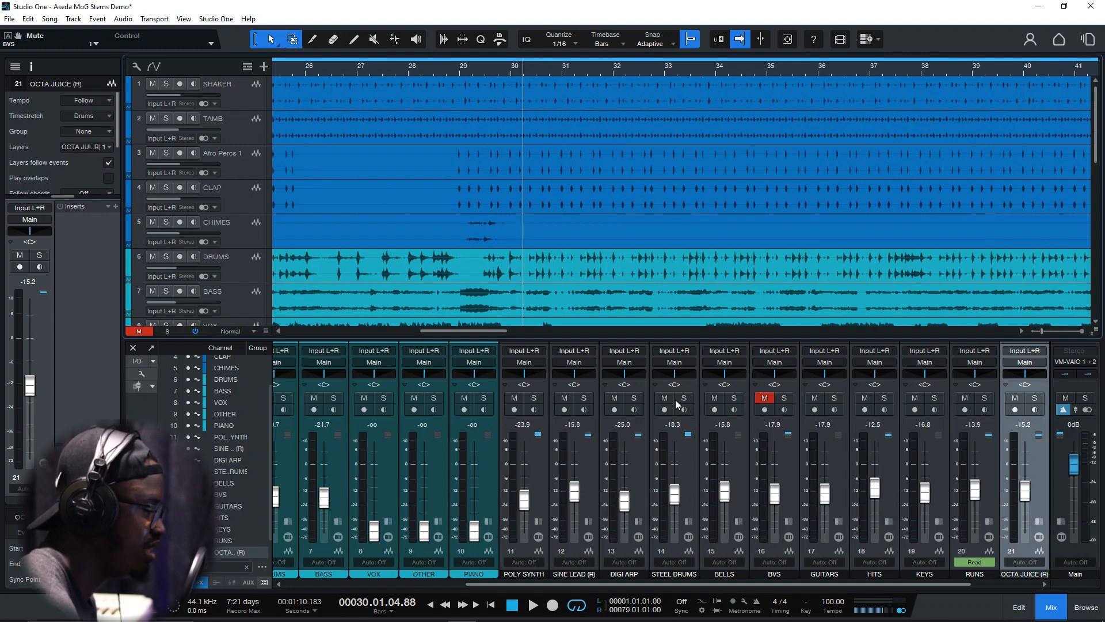
drag(889, 581, 976, 588)
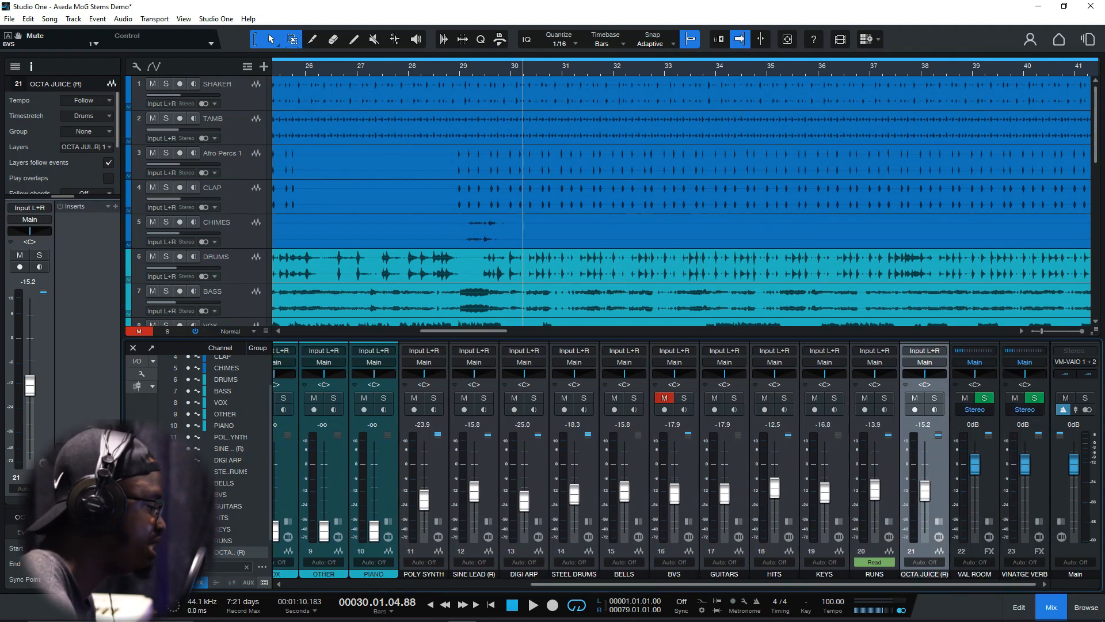
drag(486, 338, 486, 187)
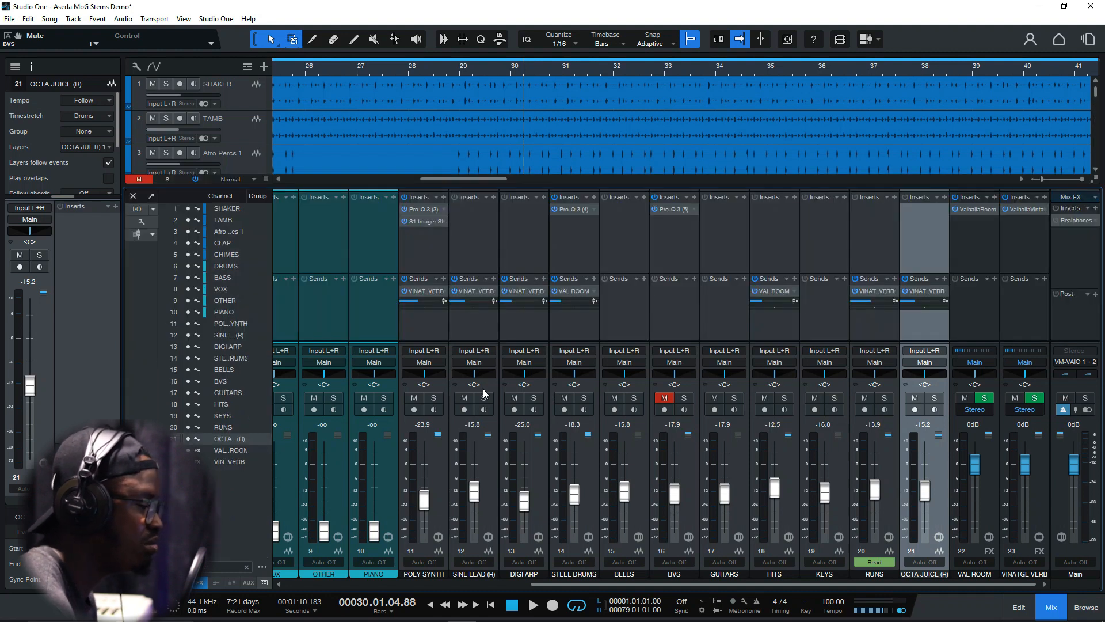
drag(573, 584, 723, 562)
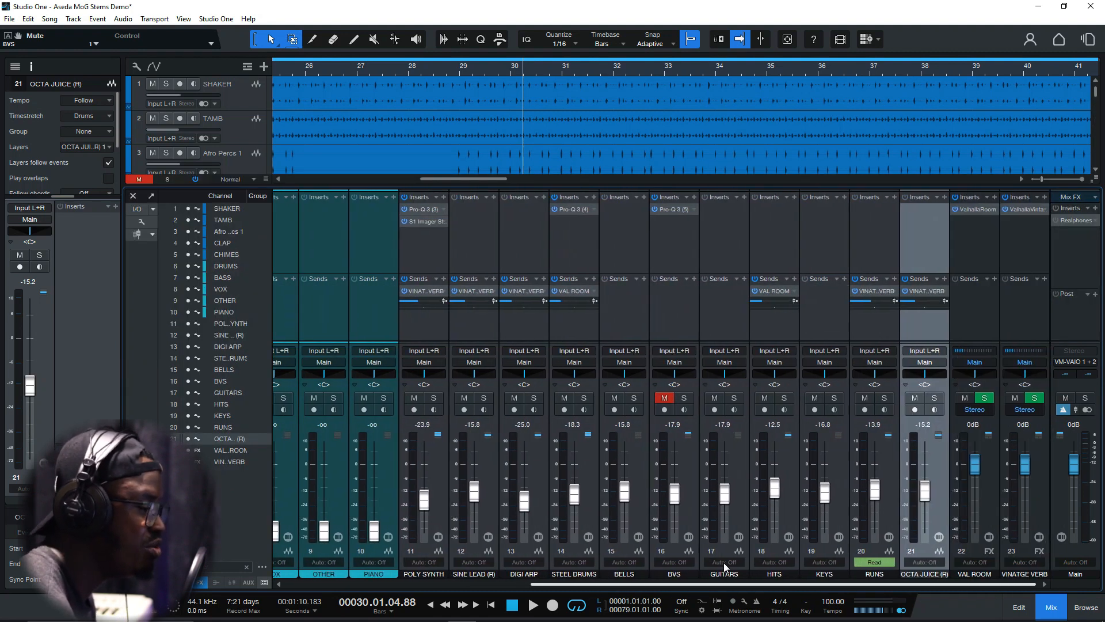
drag(584, 582, 329, 583)
drag(399, 584, 605, 586)
Examine the S1 Imager Stereo and Pro-Q 3 settings on the POLY SYNTH channel, closing each plug-in window
click(486, 223)
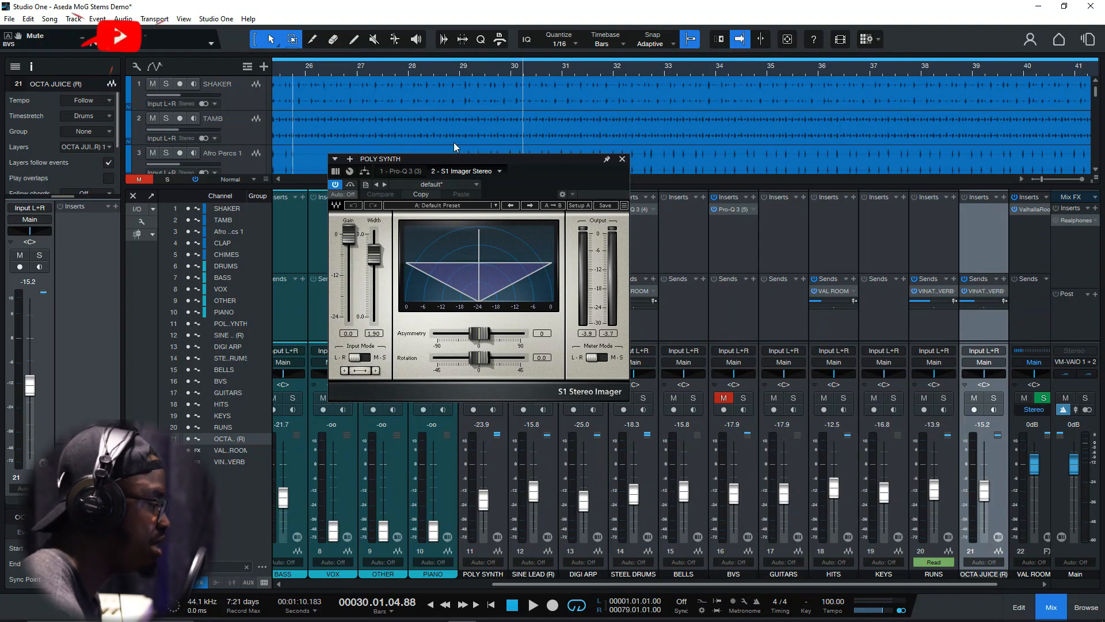
click(623, 159)
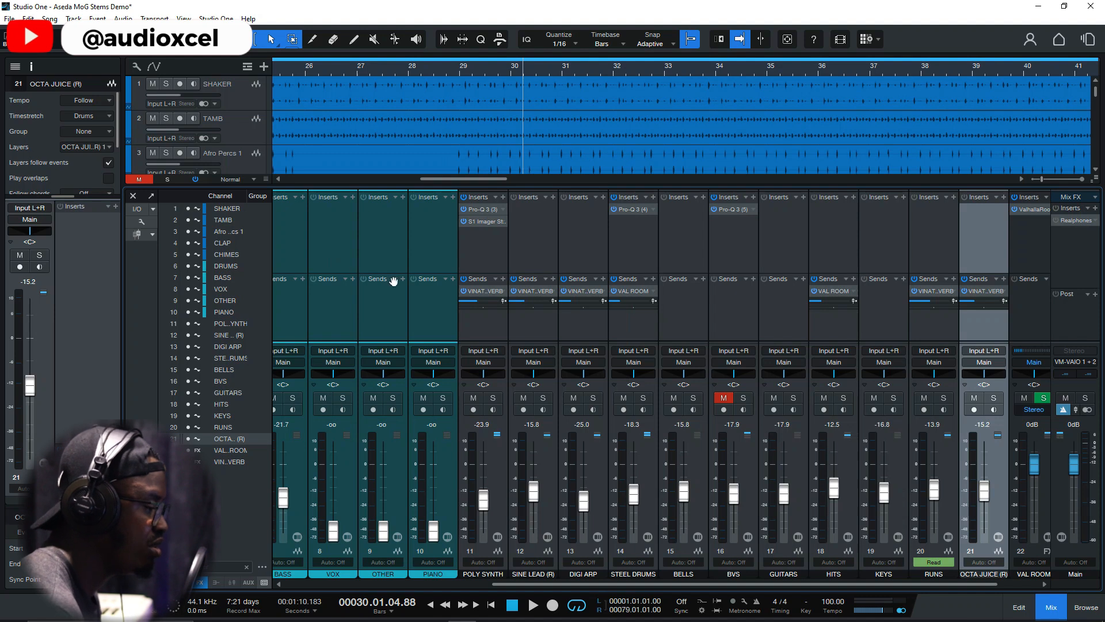
click(479, 209)
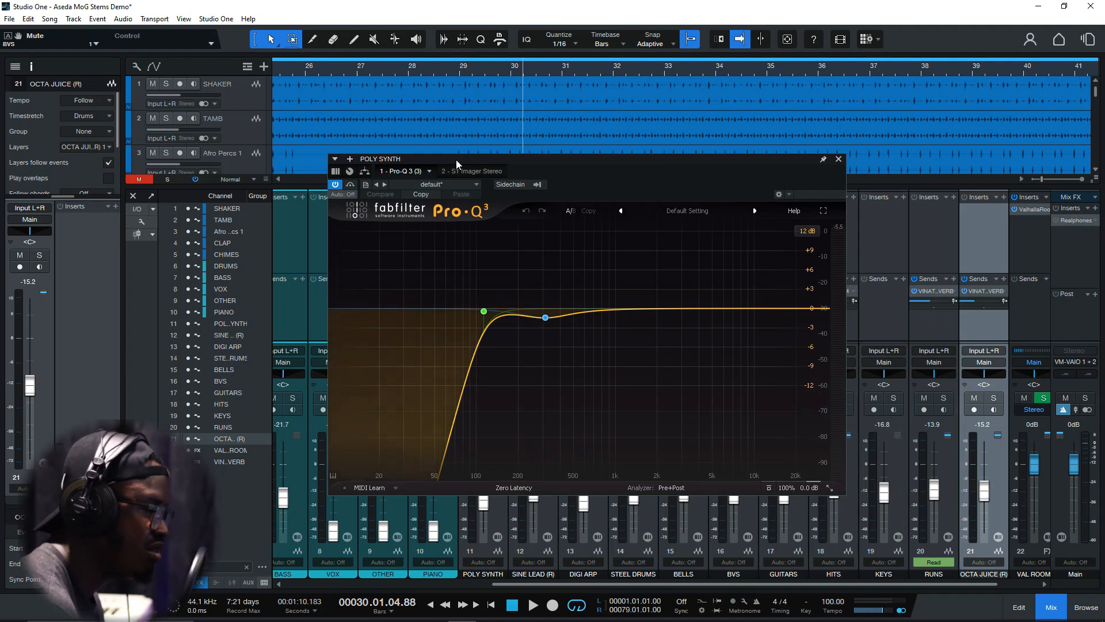
click(838, 158)
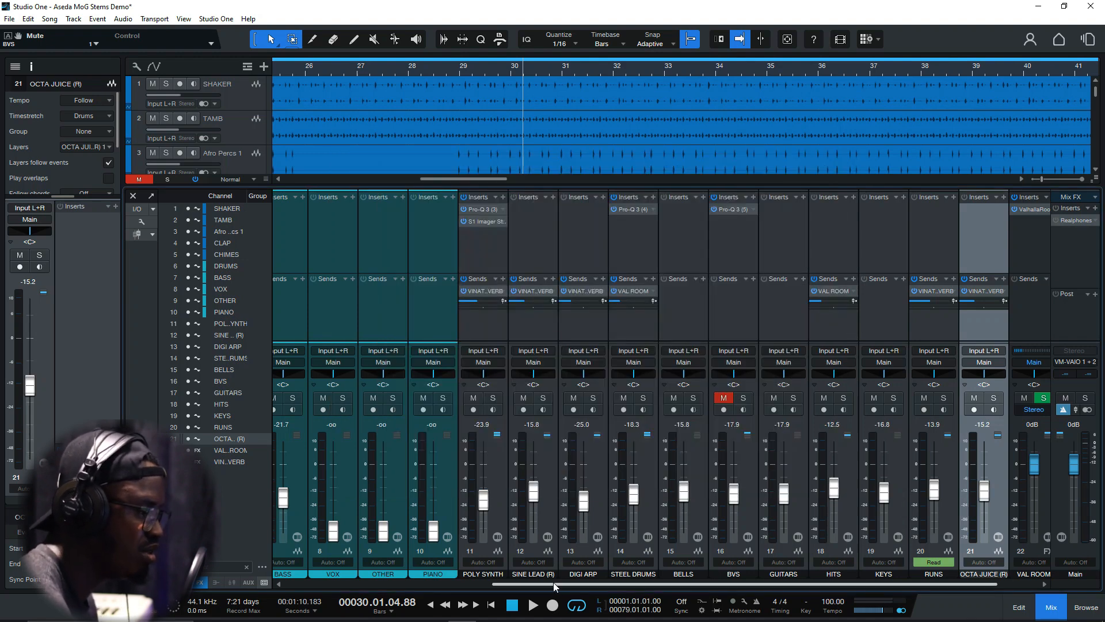
Solo the CLAP channel, play it from bar 30 into bar 31, stop and clear the solo
drag(561, 583, 651, 582)
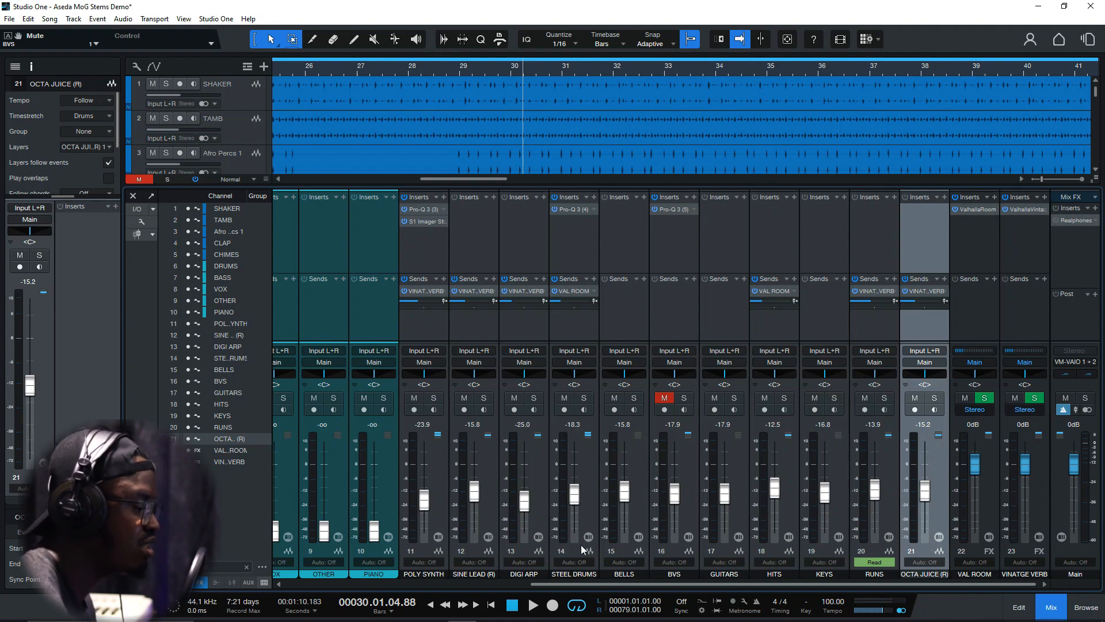
drag(597, 584, 322, 593)
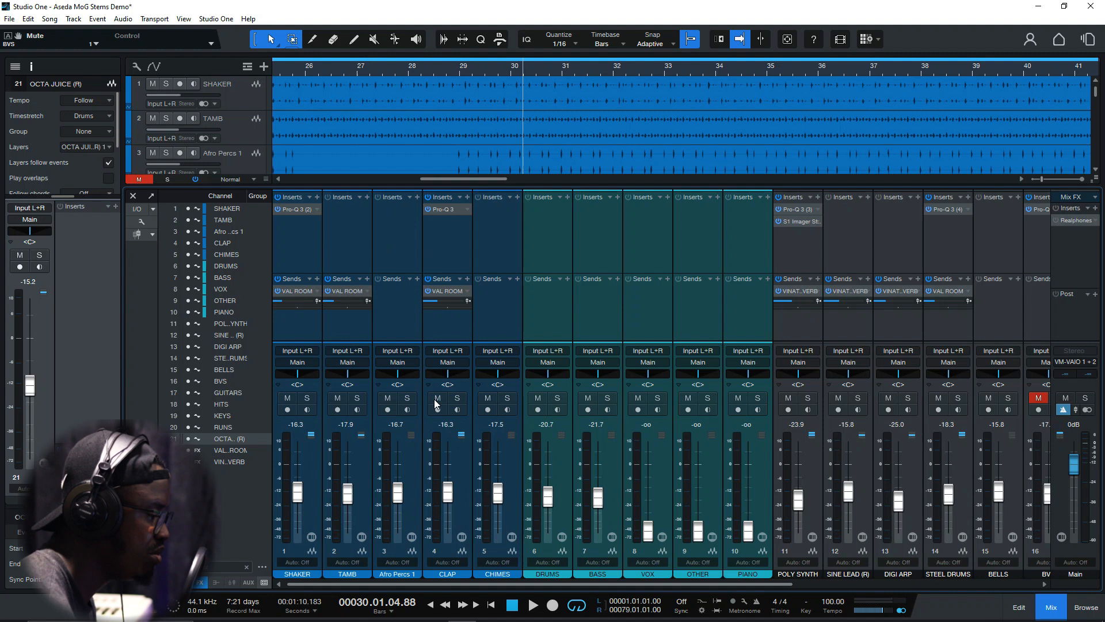
click(457, 398)
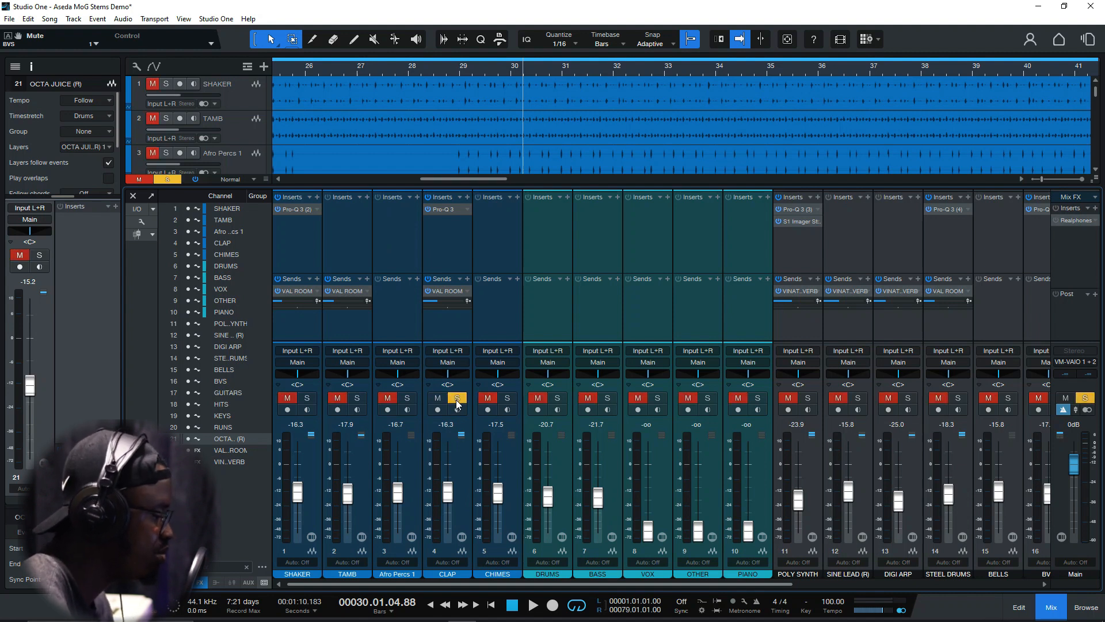
key(space)
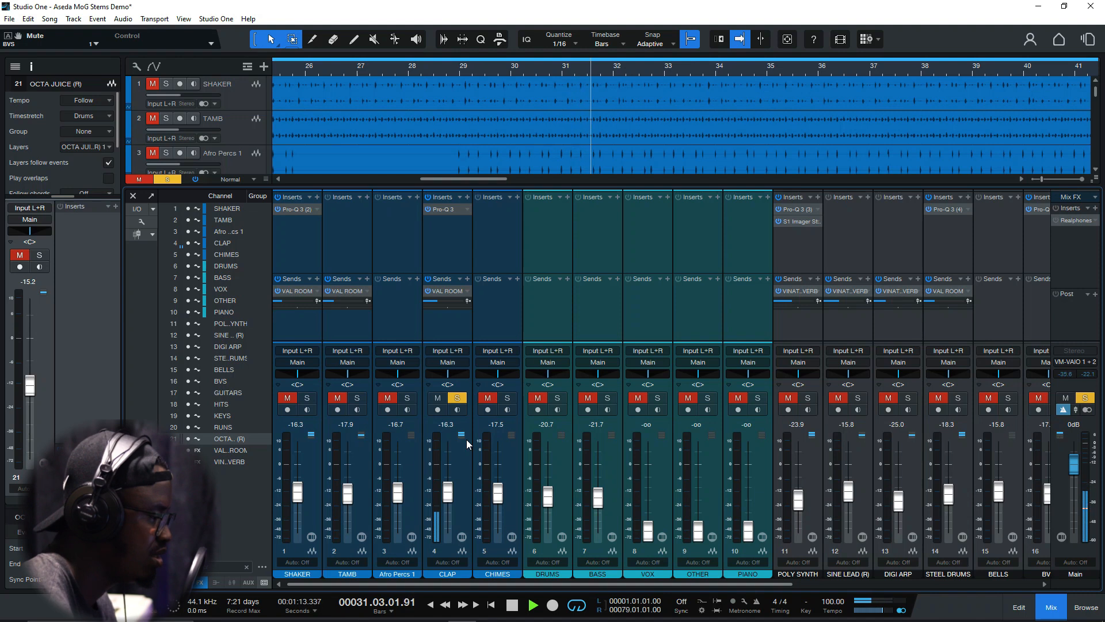
key(space)
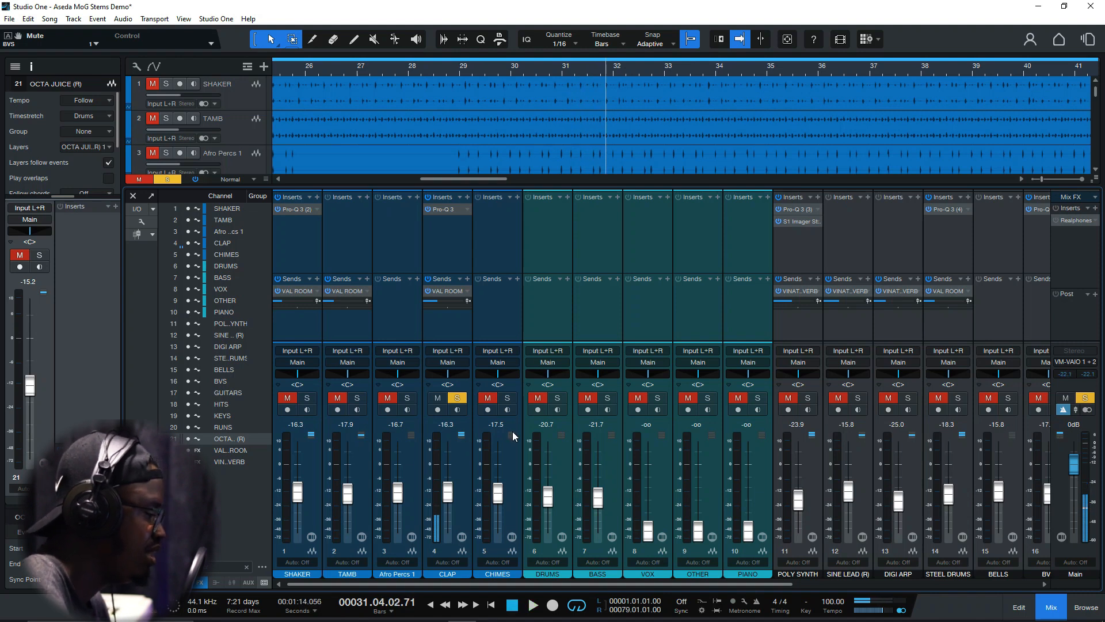
click(457, 398)
Look across all mixer channels, shrink the mixer and review the arrangement tracks from SHAKER to DIGI ARP
drag(481, 585, 733, 582)
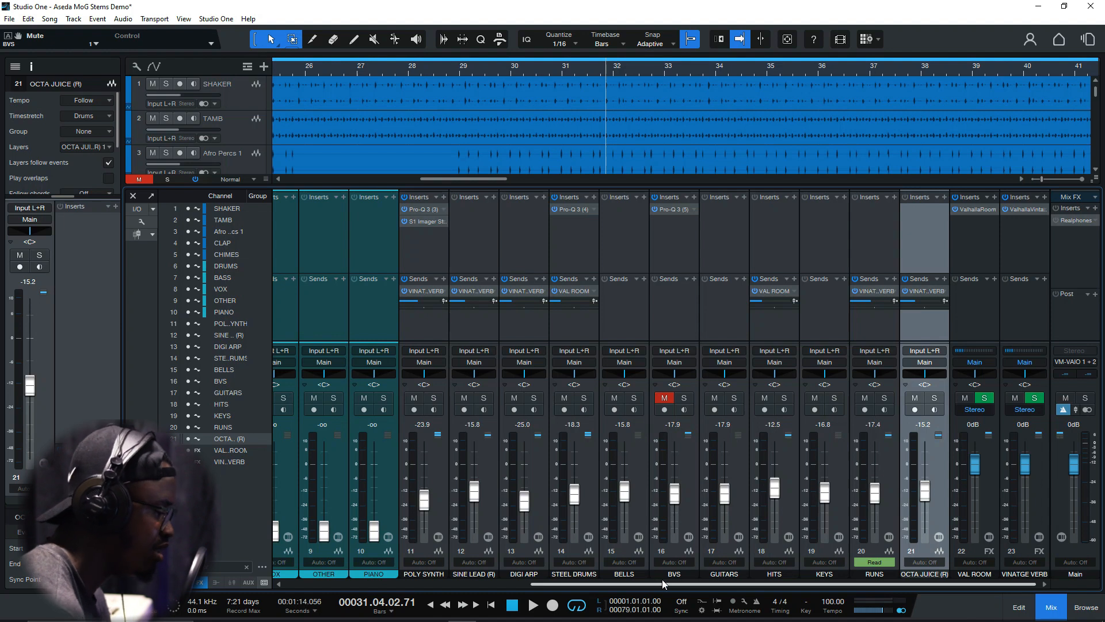
drag(662, 581, 502, 580)
click(502, 583)
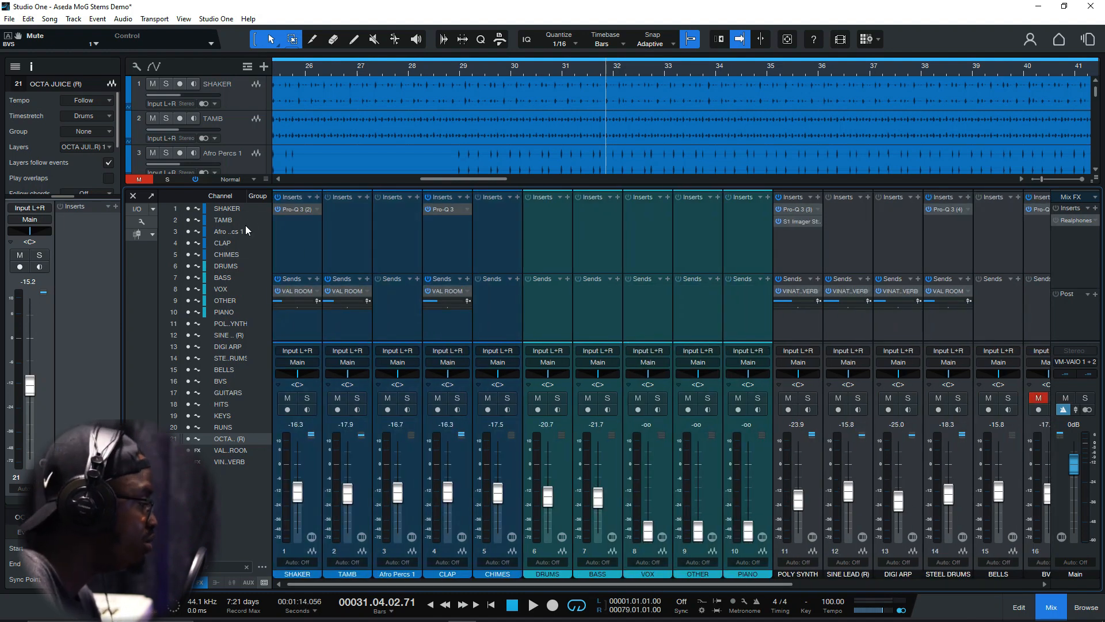
drag(249, 185, 256, 283)
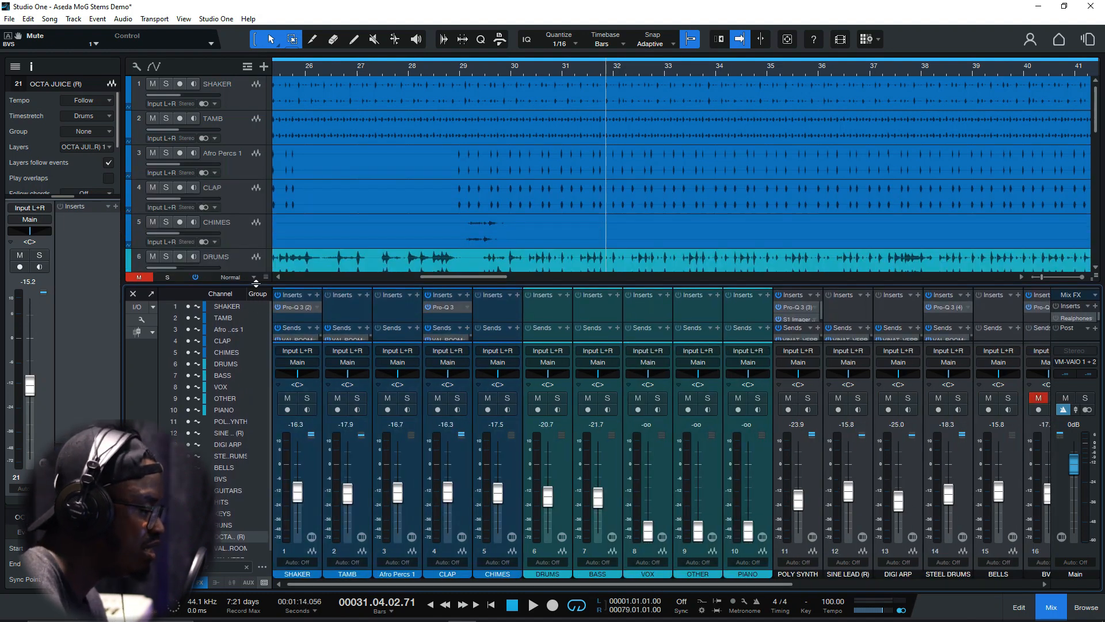
scroll(1099, 168, down, 1)
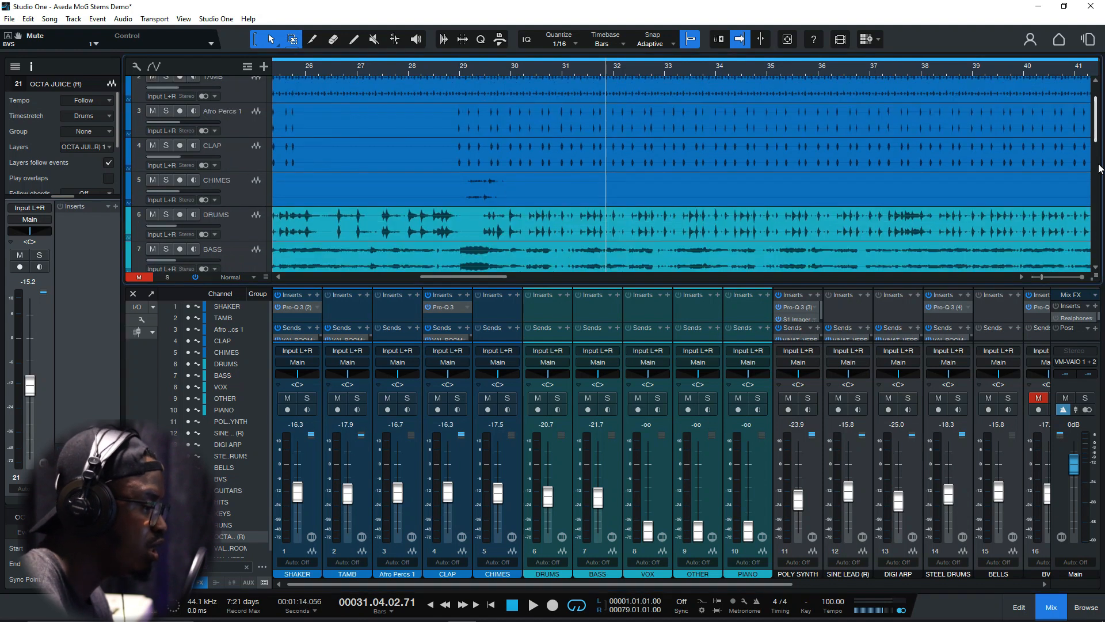
scroll(1099, 168, down, 6)
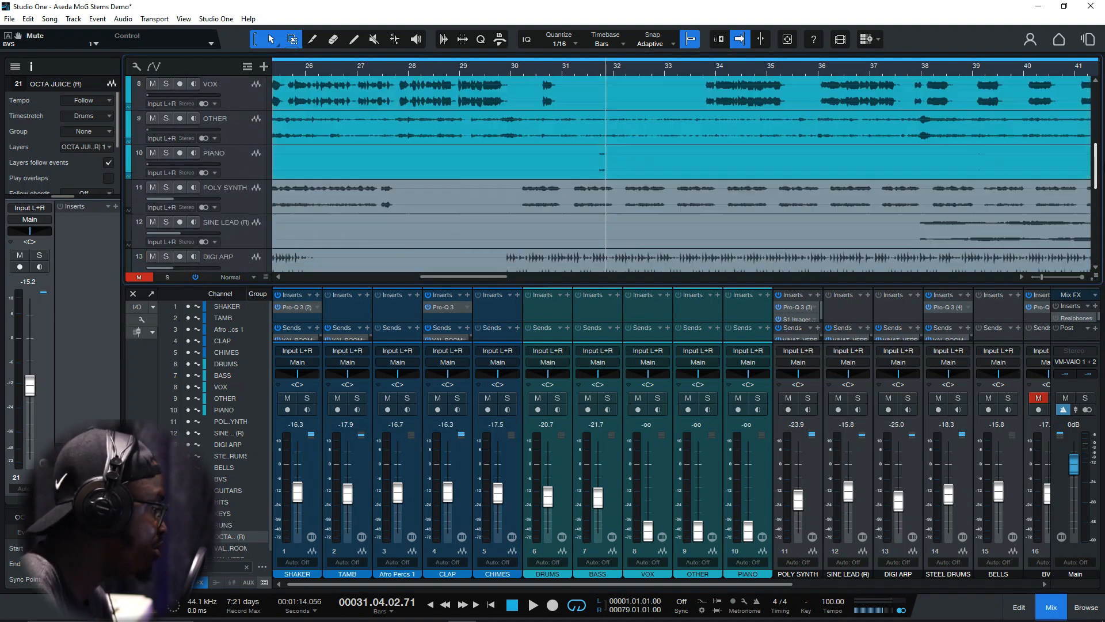
scroll(679, 173, up, 7)
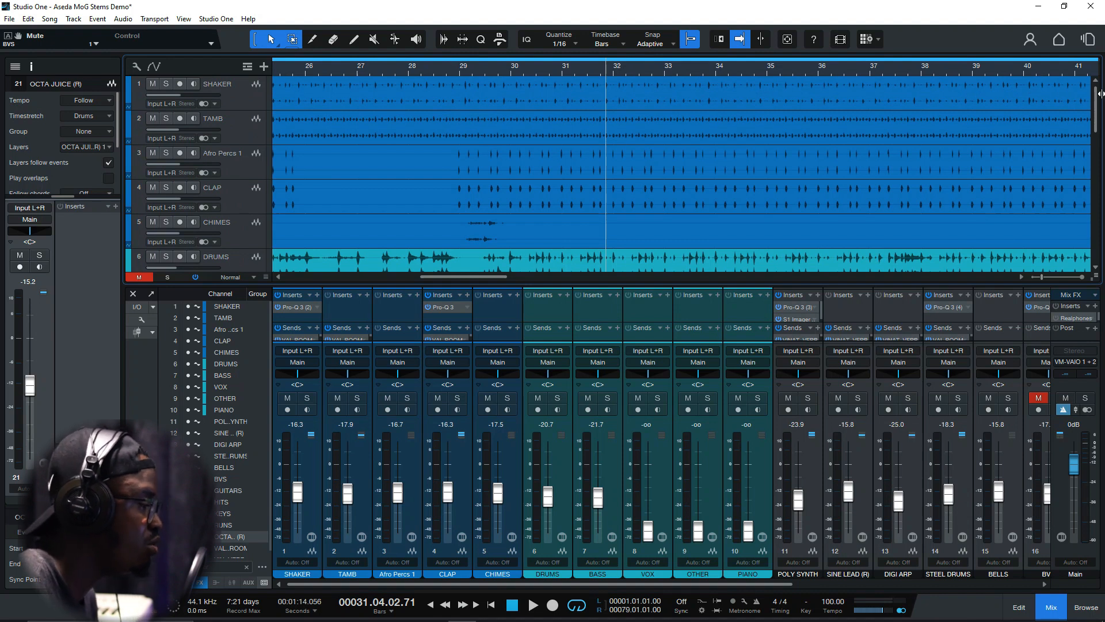
Select the tracks from DRUMS through PIANO and mute them together
scroll(263, 195, down, 4)
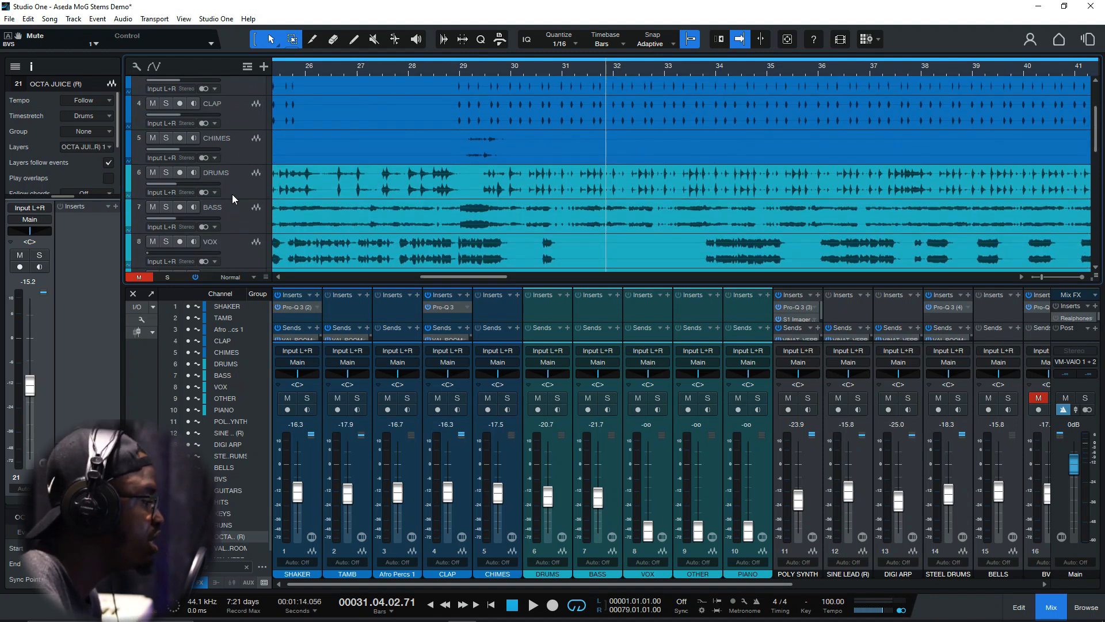
click(233, 125)
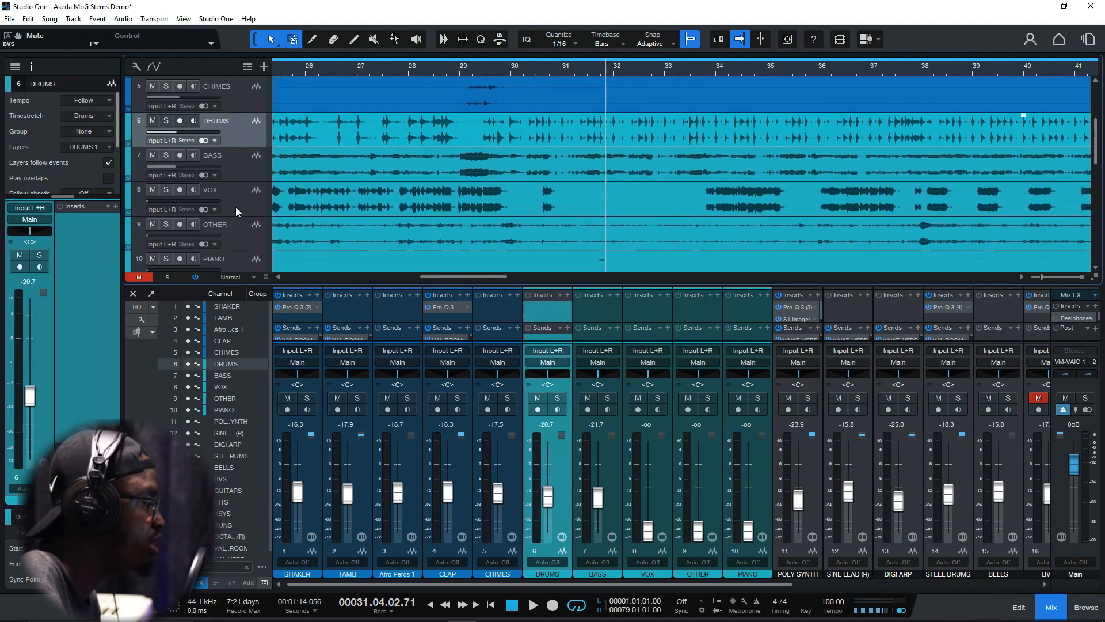
scroll(236, 206, down, 1)
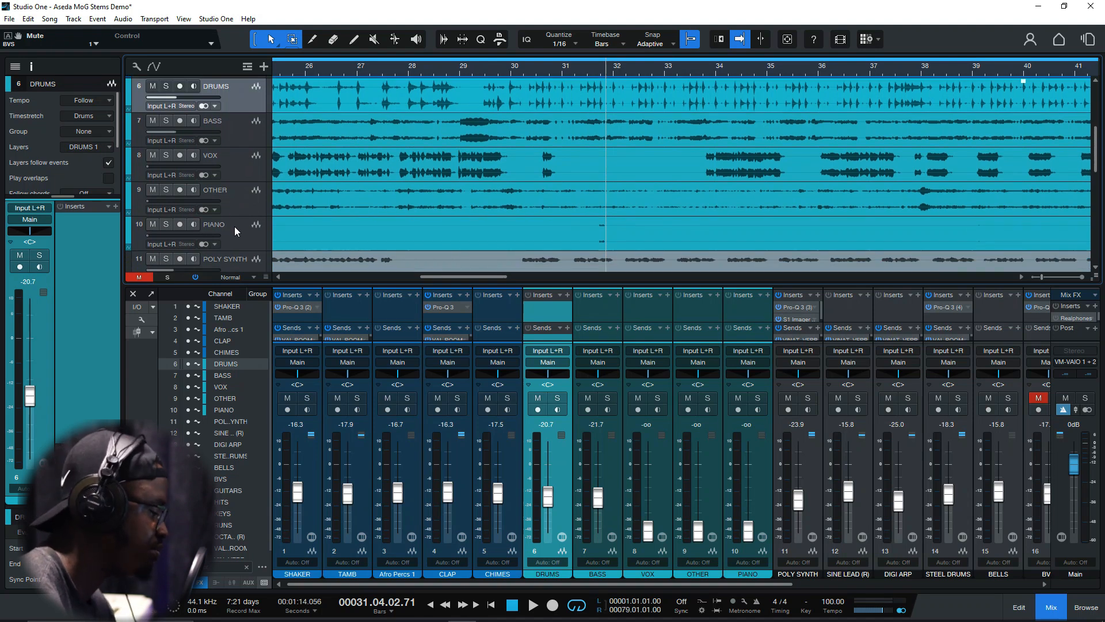
shift+click(235, 226)
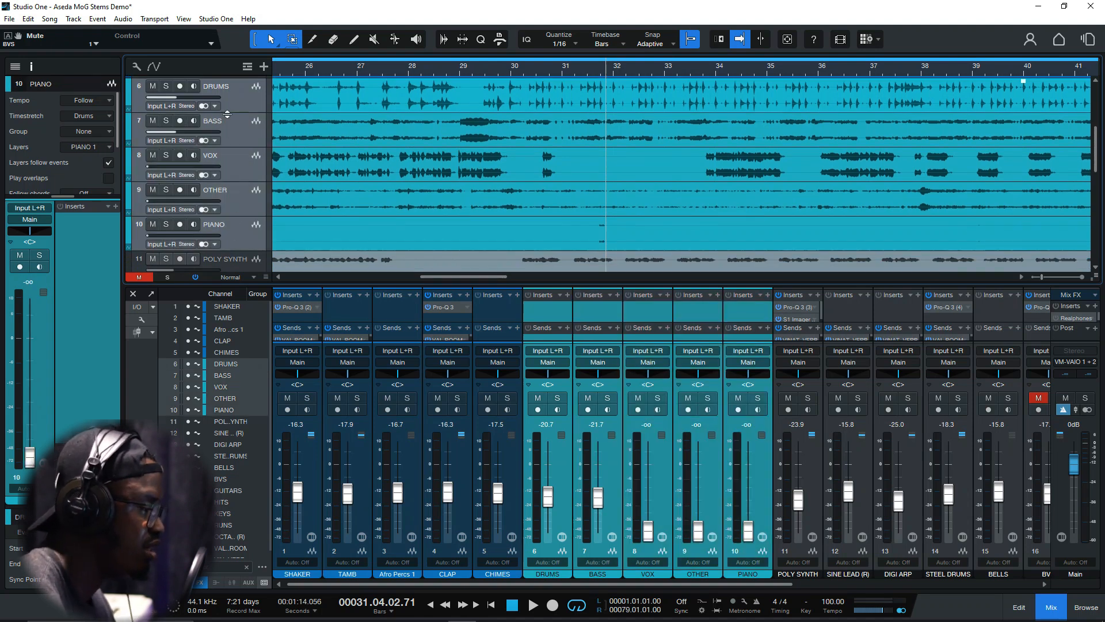
click(152, 155)
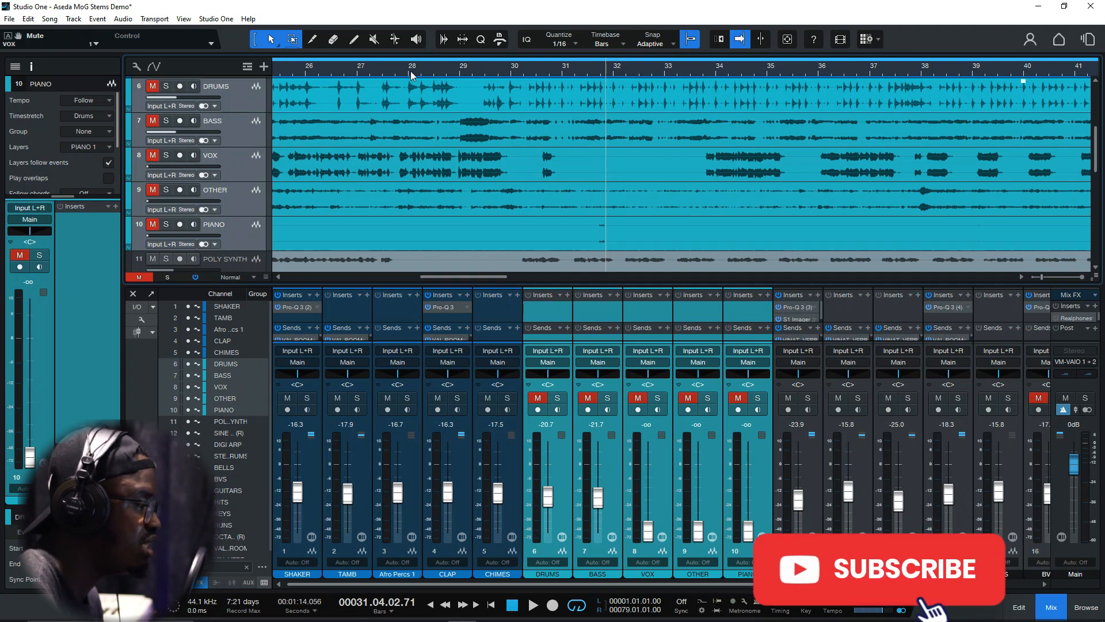
Zoom the arrangement out to the whole song and play the added tracks from bar 29 with the original stems muted
scroll(407, 151, down, 4)
scroll(407, 151, down, 5)
drag(448, 277, 326, 302)
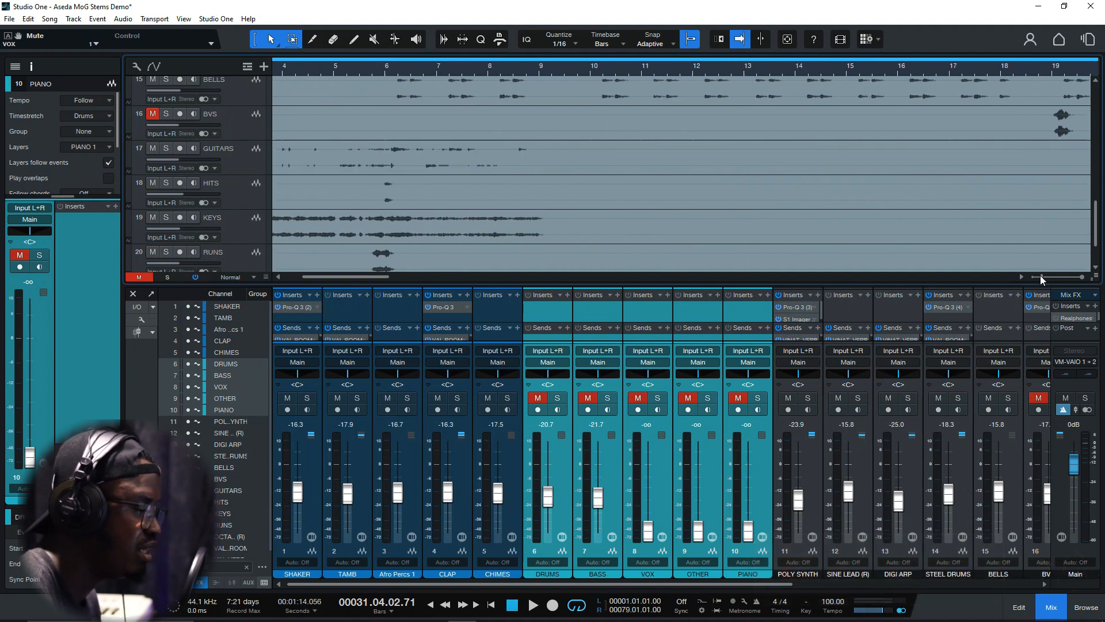
drag(1042, 278, 1032, 282)
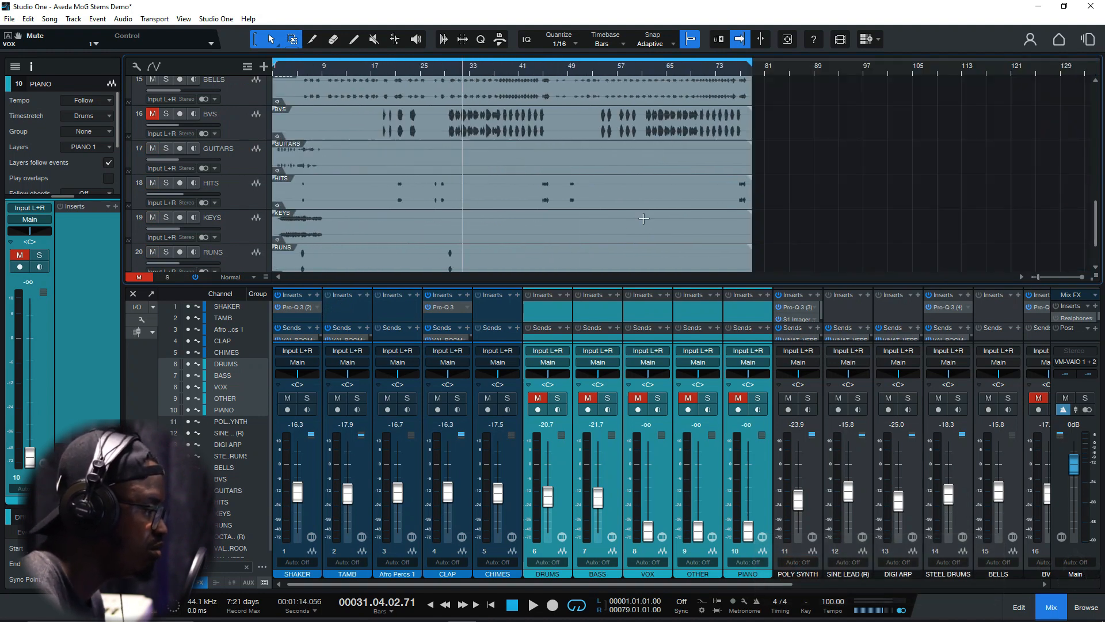
click(444, 74)
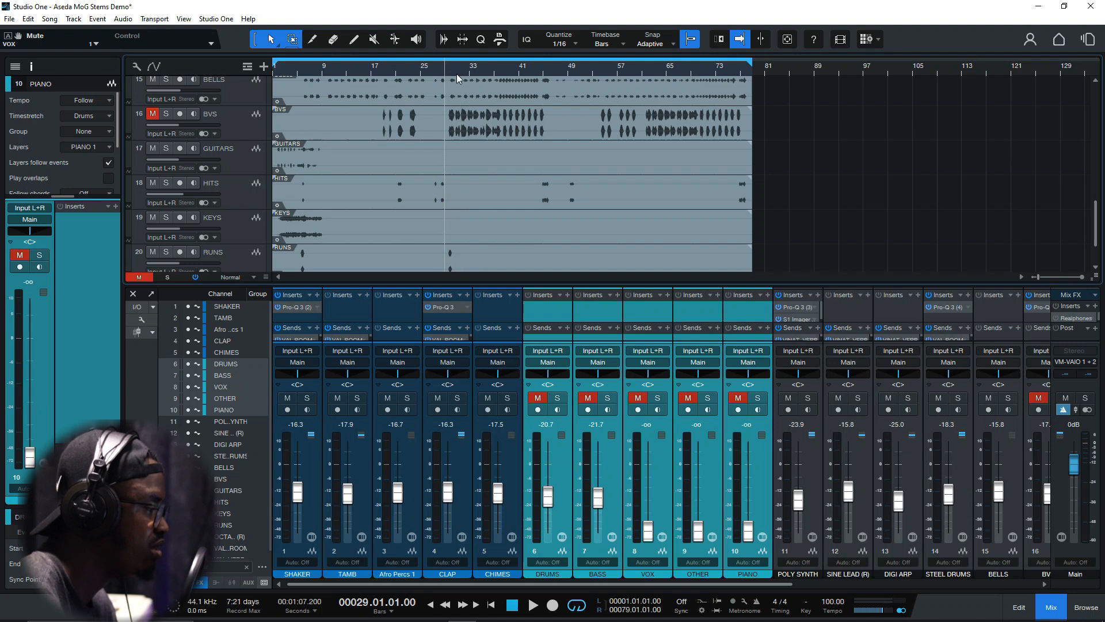
key(space)
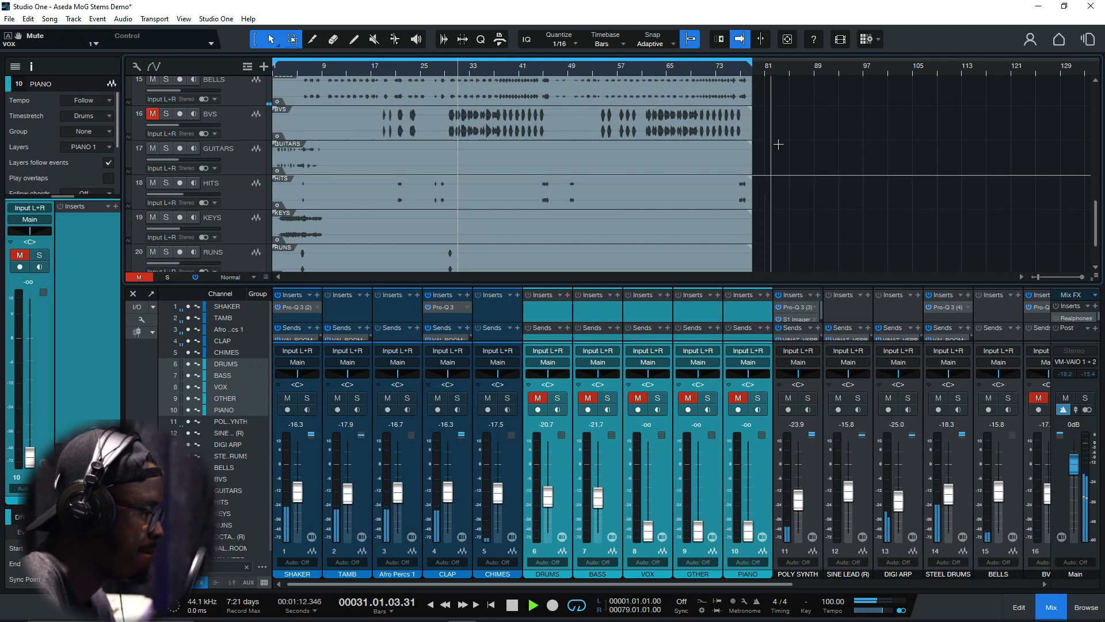
scroll(672, 147, up, 3)
scroll(671, 152, up, 10)
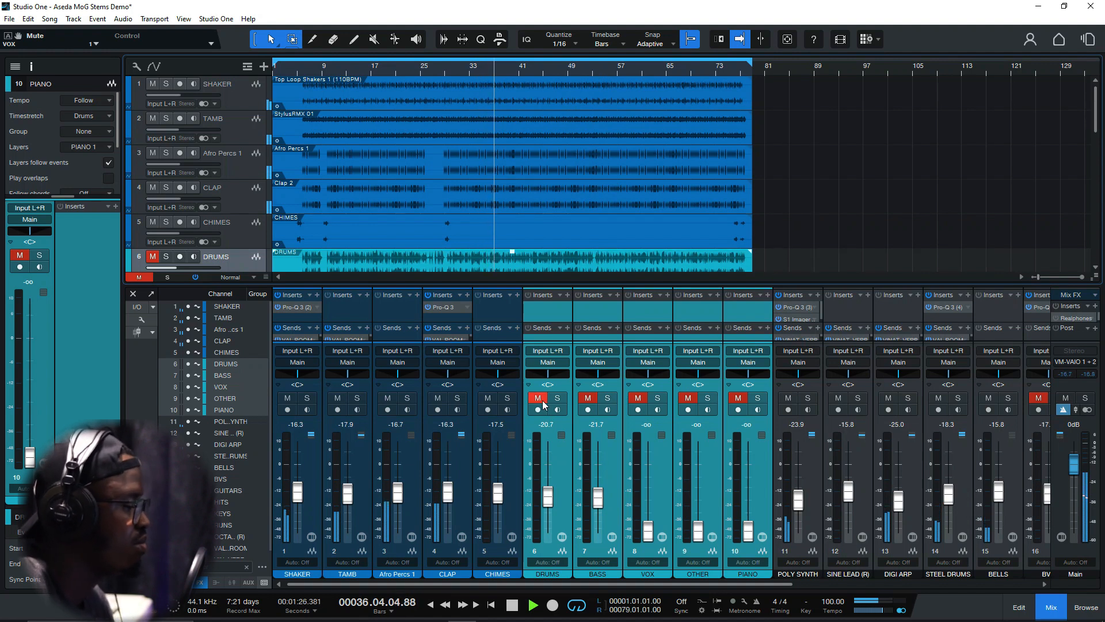
Unmute the DRUMS, BASS, VOX, OTHER and PIANO channels, and play the combined mix into bar 43
click(768, 474)
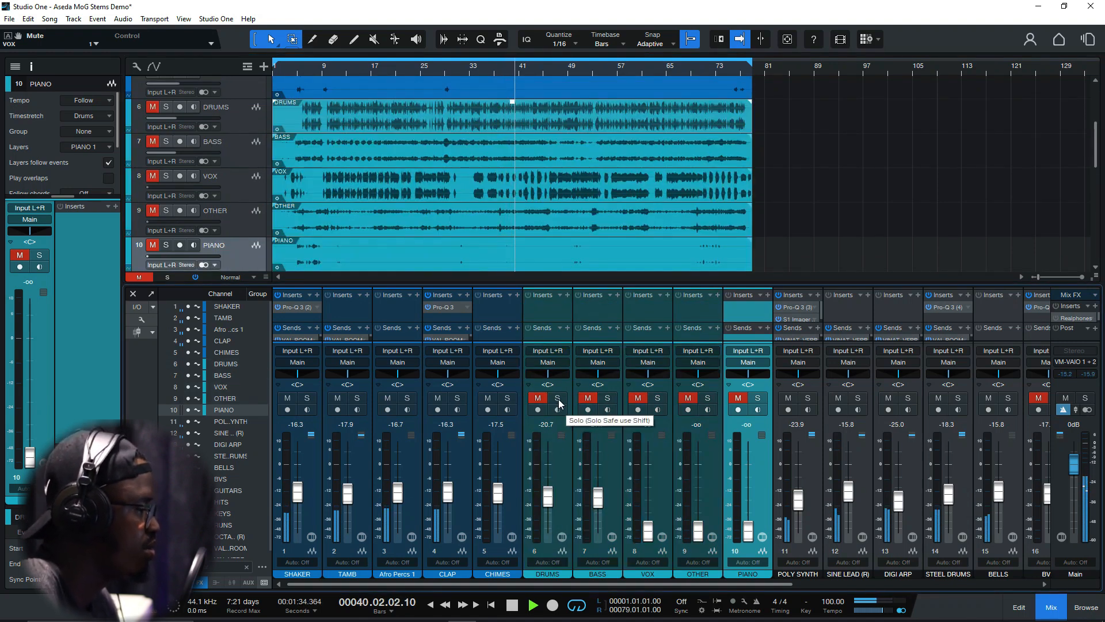
click(538, 398)
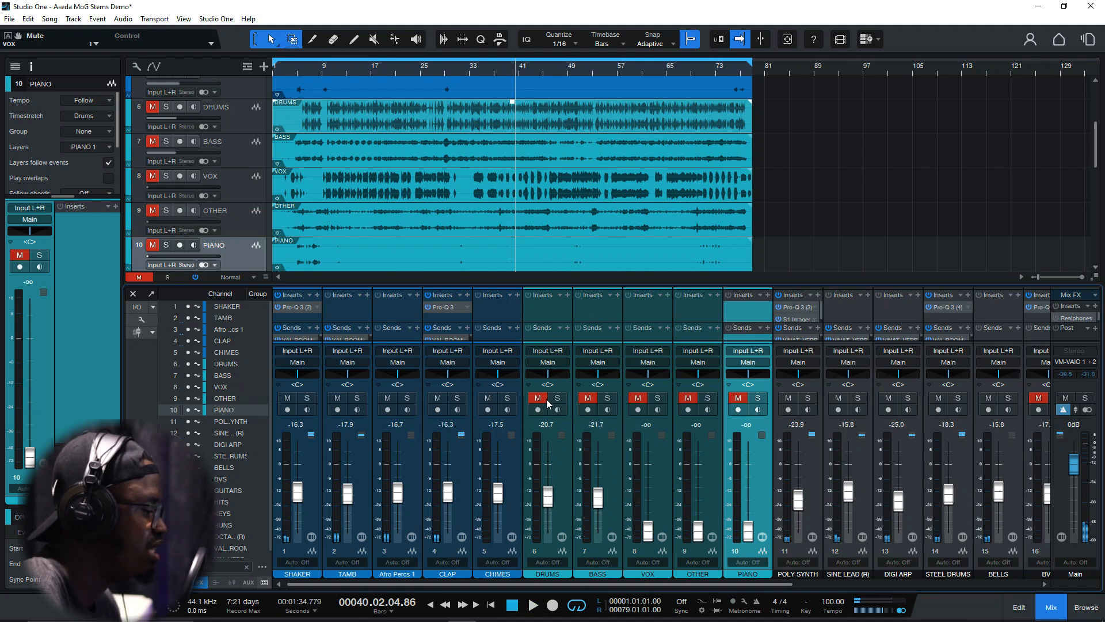
drag(539, 403, 742, 403)
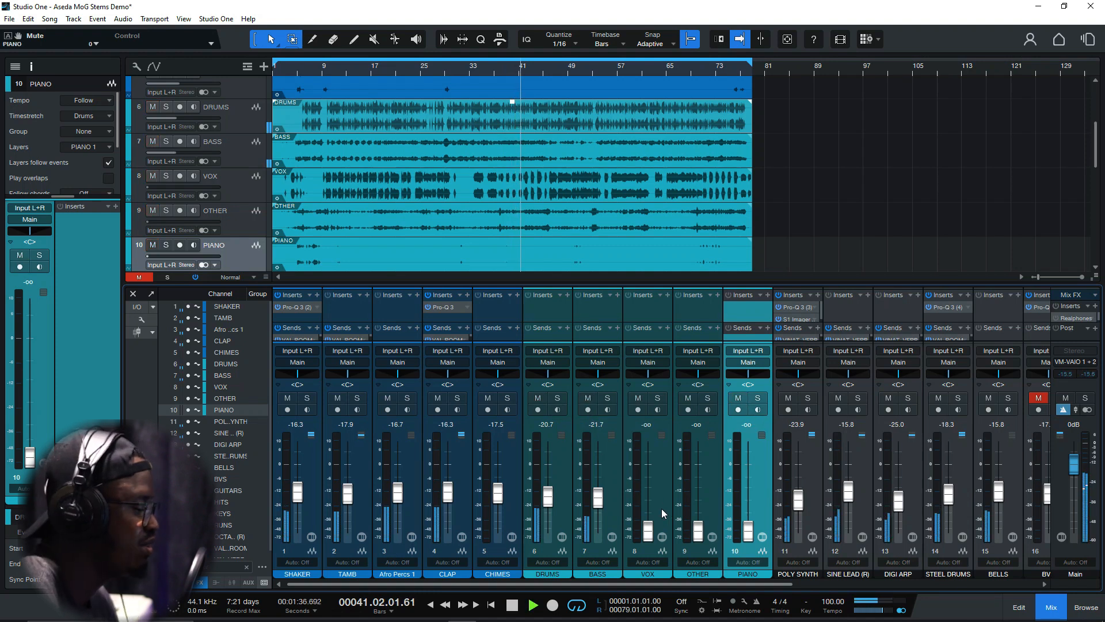
mouse_move(663, 584)
mouse_down()
mouse_move(901, 585)
mouse_move(644, 593)
mouse_up()
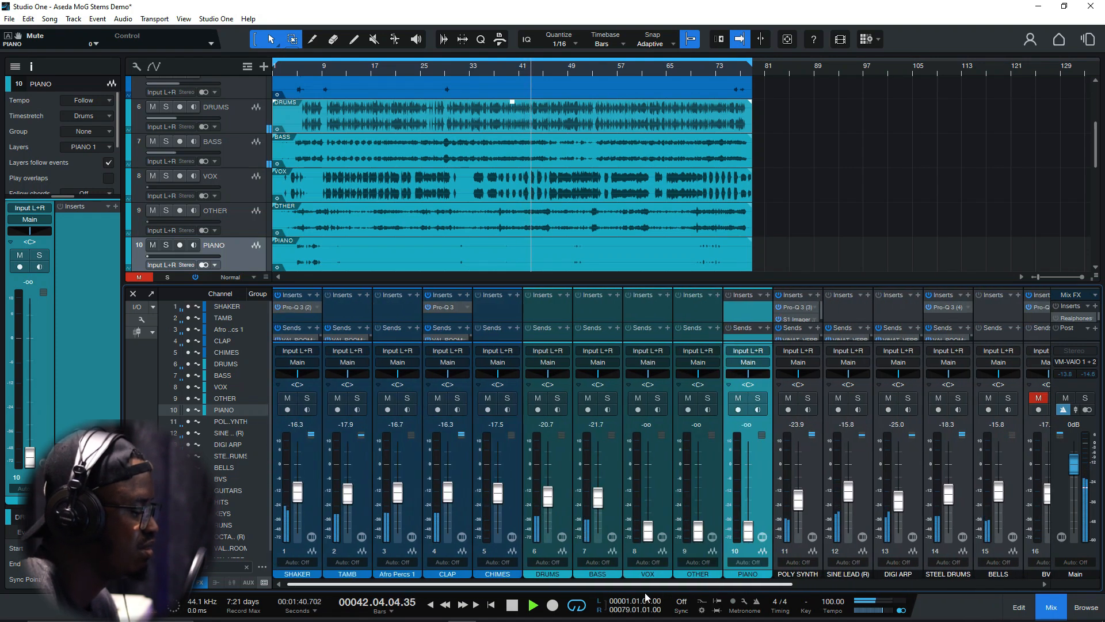
key(space)
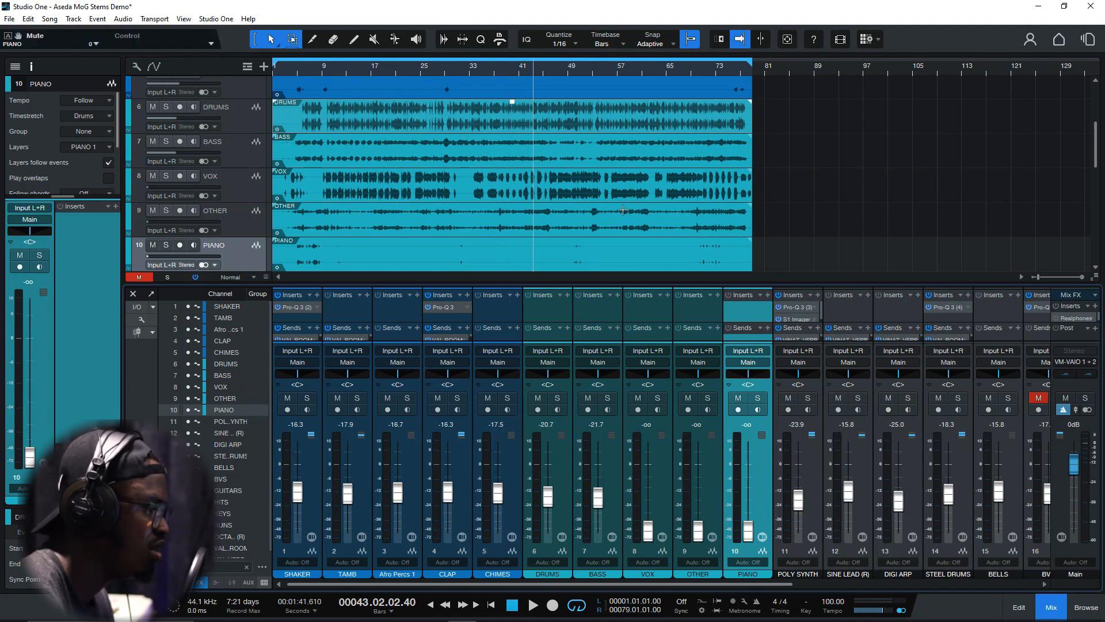
Resume the combined mix, jump to about bar 70 and play to bar 78 while viewing the remaining mixer channels
key(space)
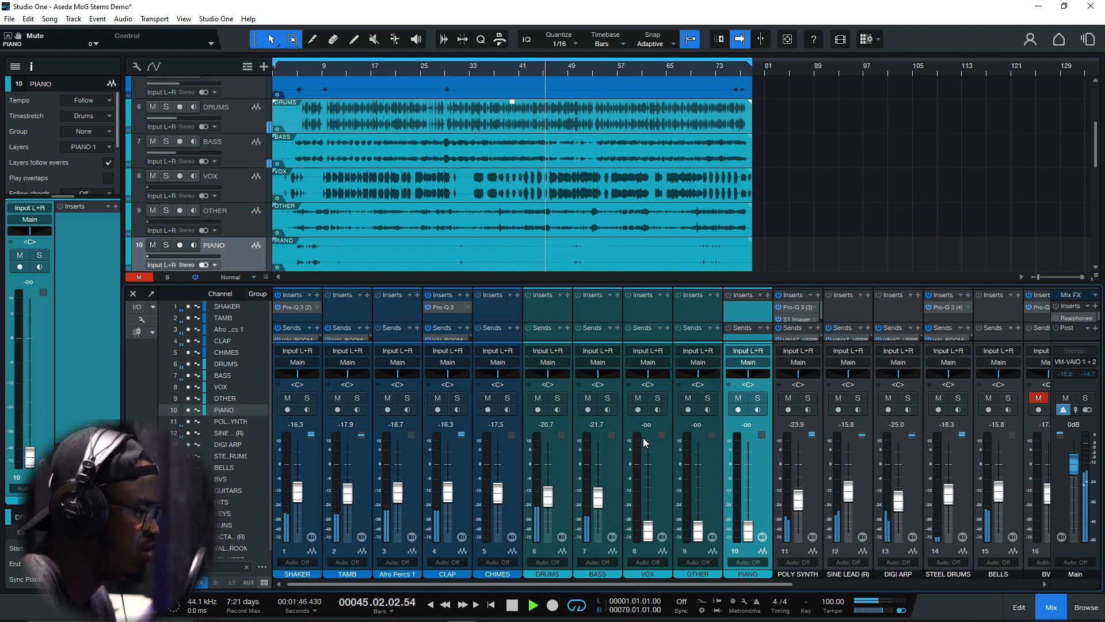
click(700, 73)
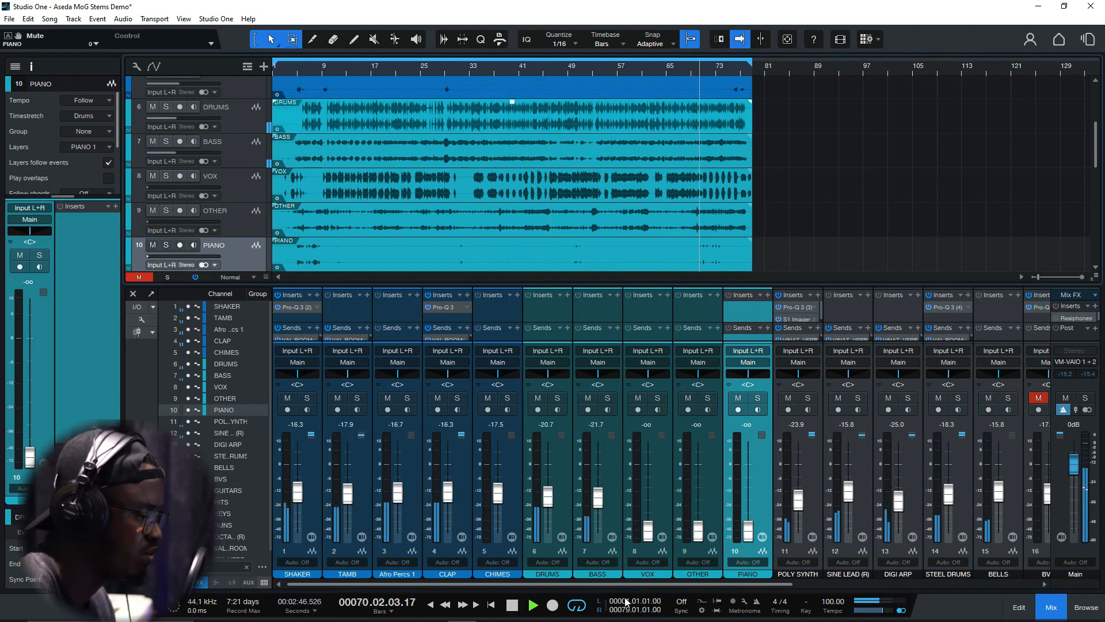
drag(631, 583, 881, 573)
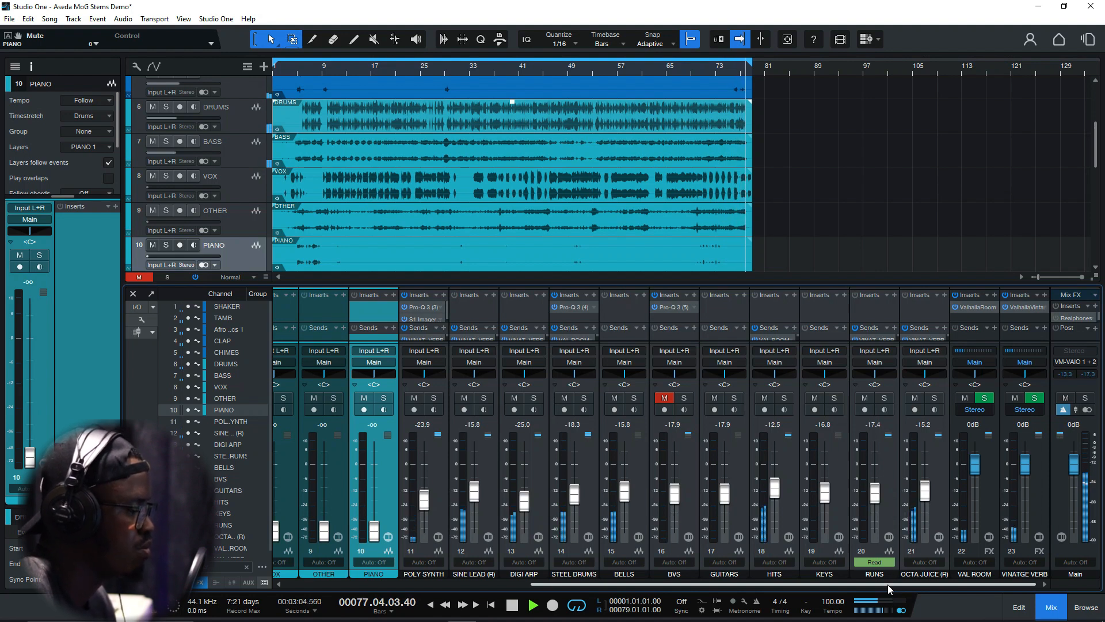
key(space)
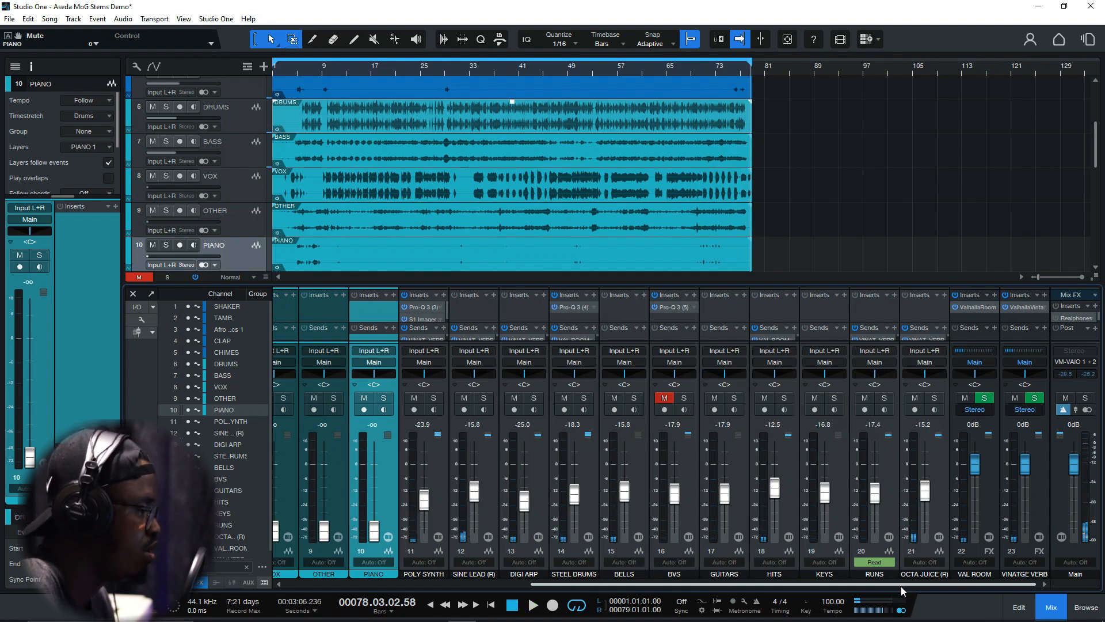